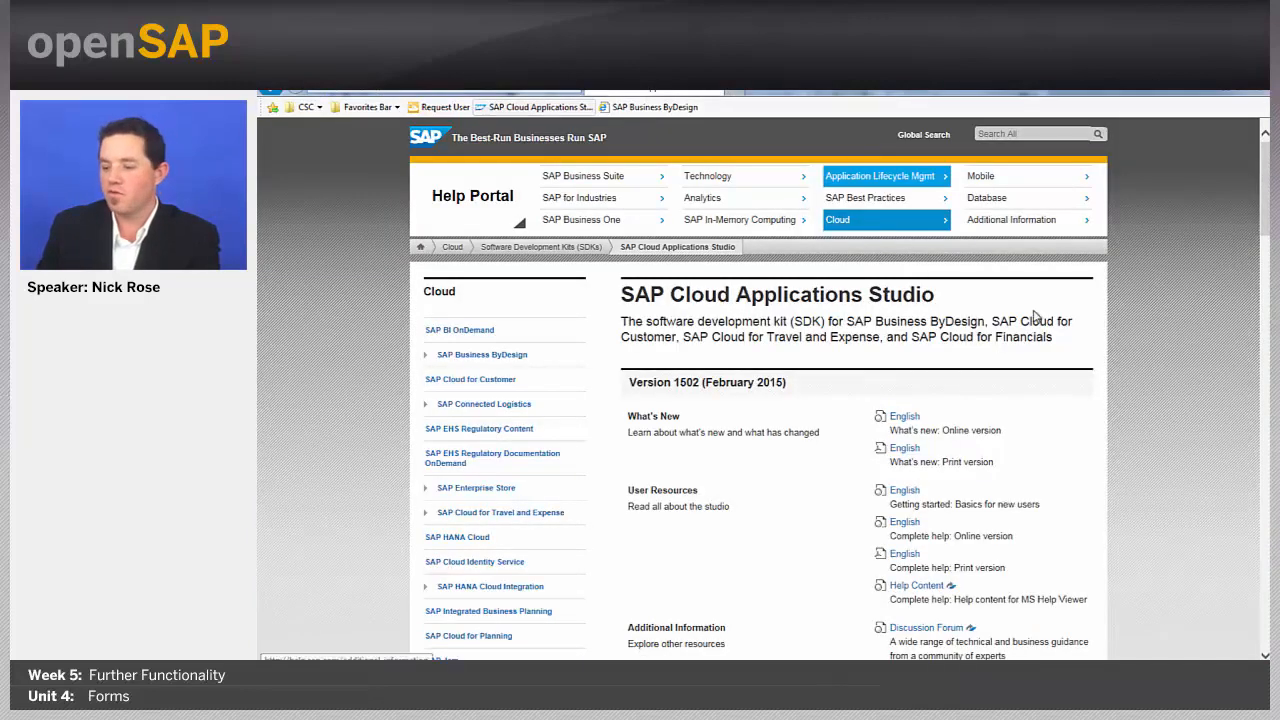
# Step: Open the complete online help and read the Print Forms Quick Guide under Developer Desktop
pyautogui.click(905, 523)
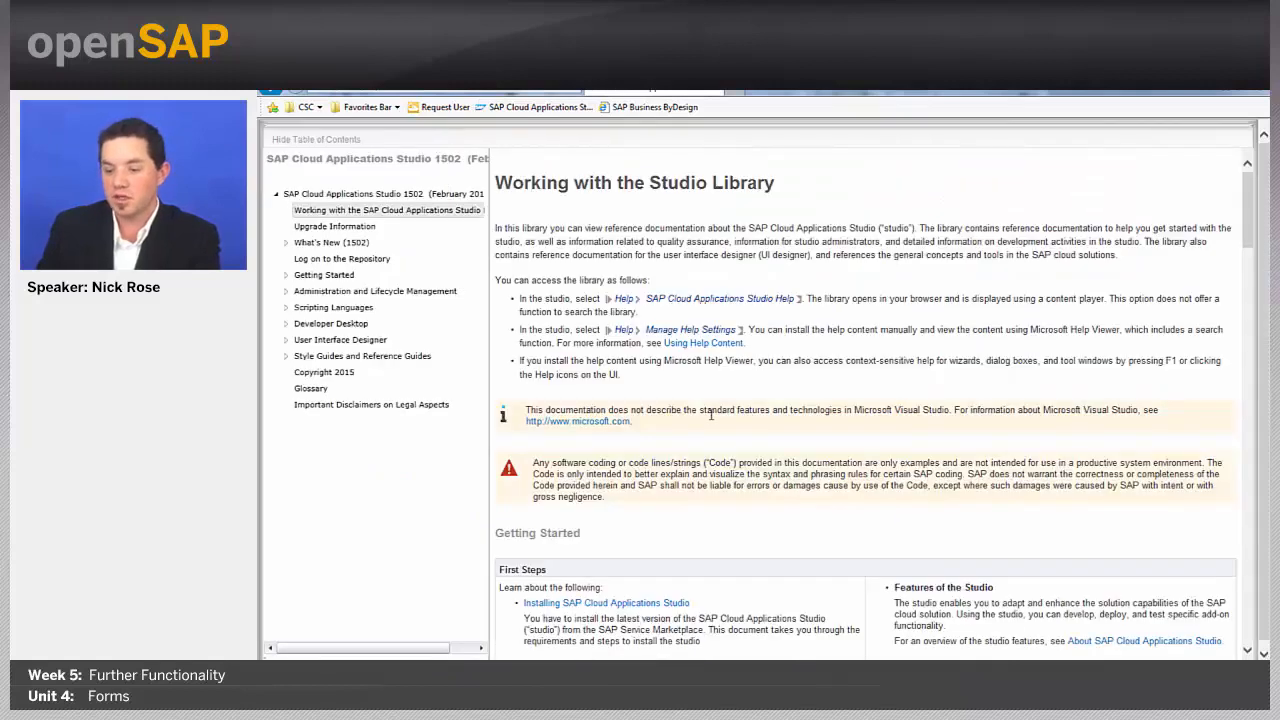
pyautogui.click(286, 324)
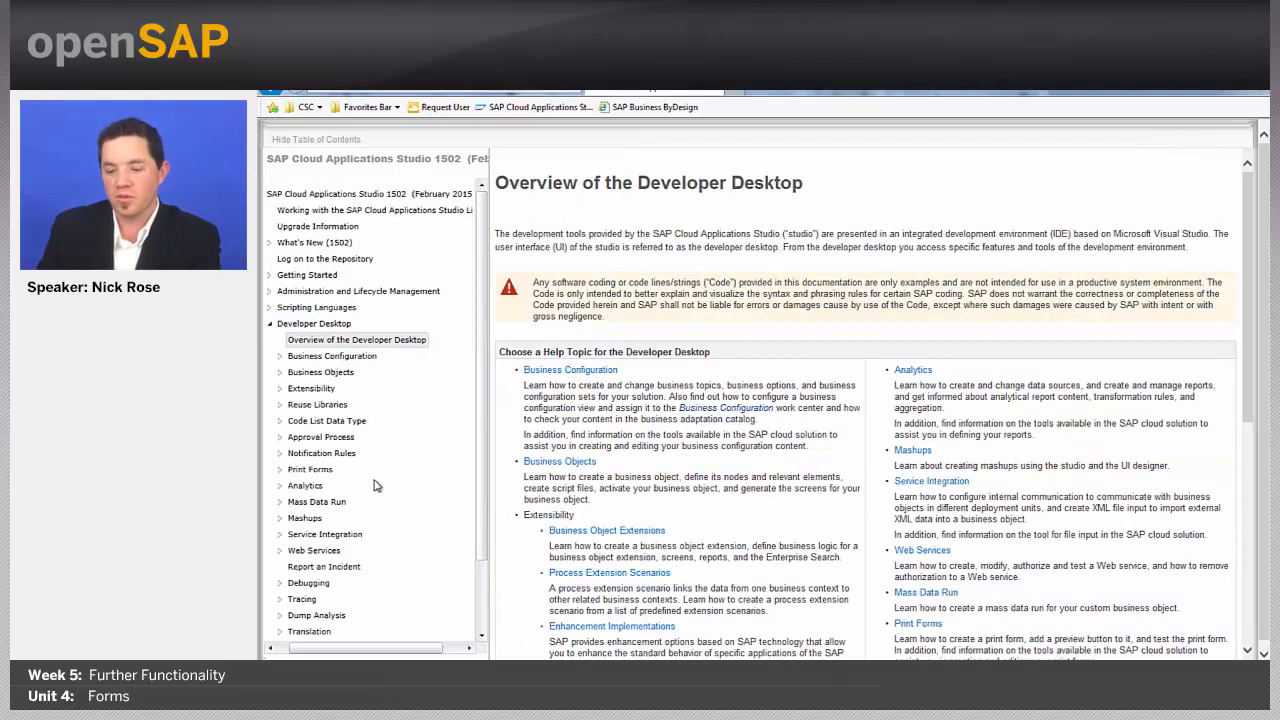
pyautogui.click(305, 469)
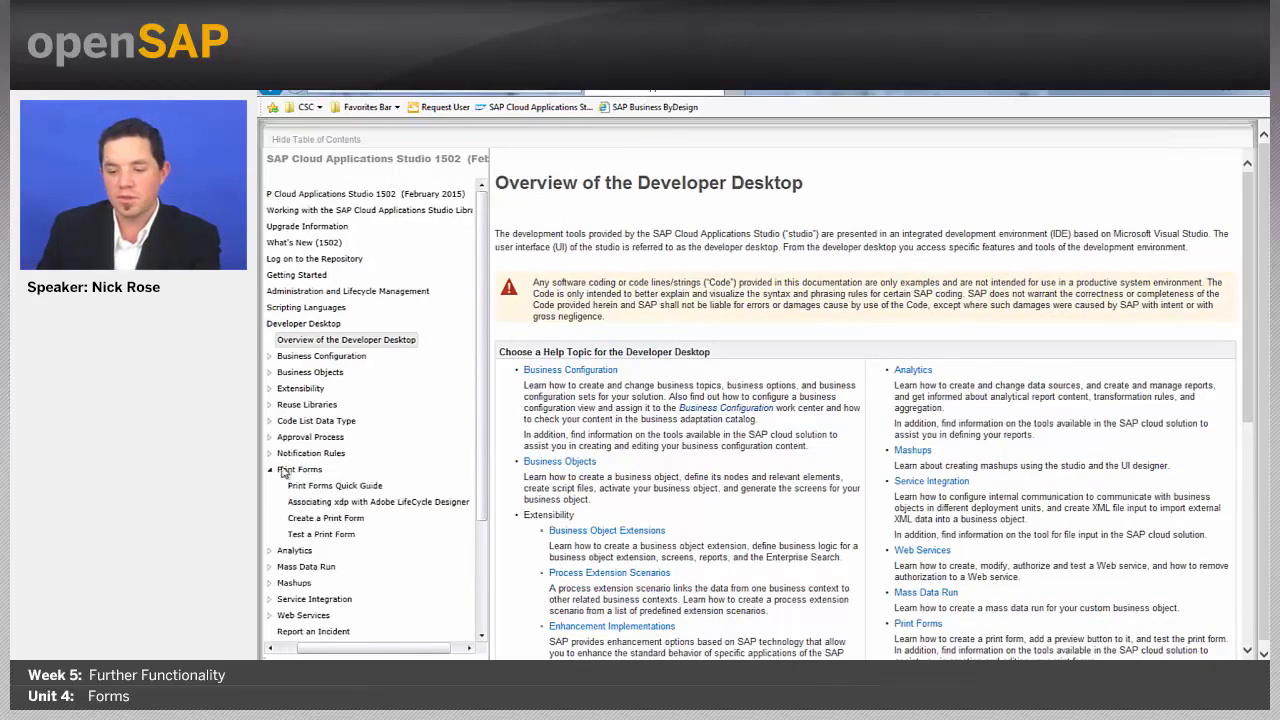
pyautogui.click(372, 487)
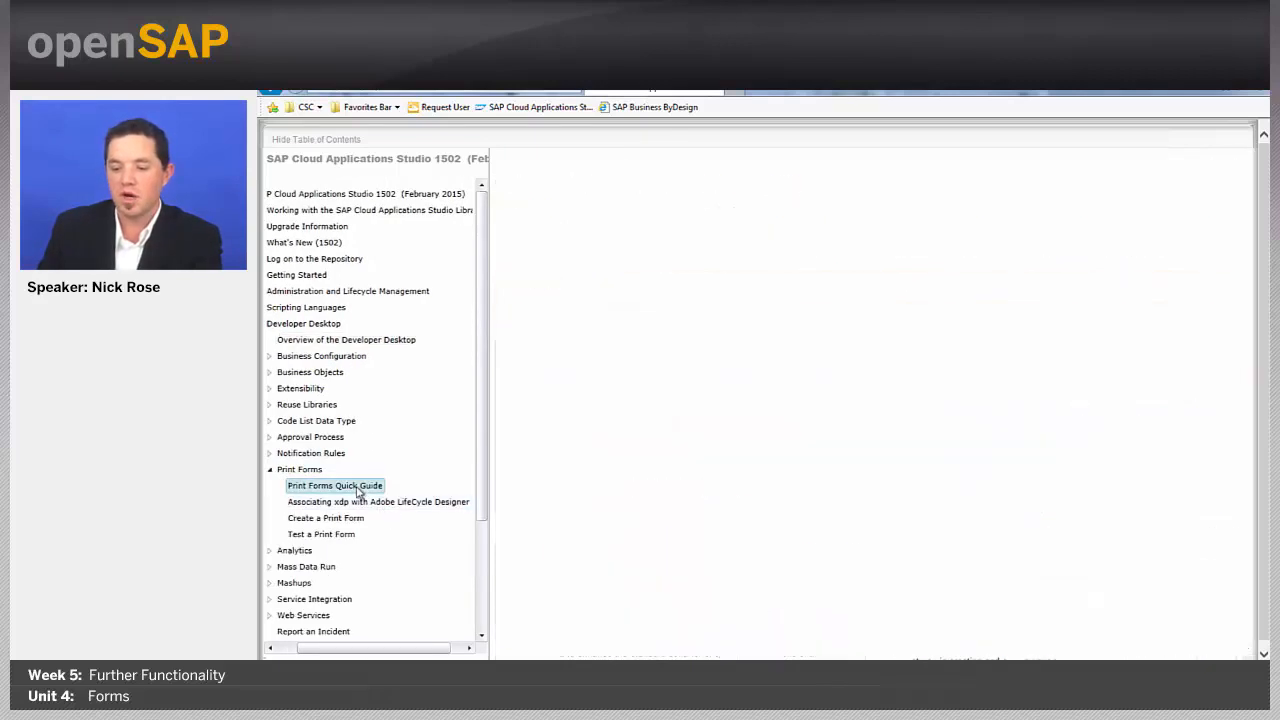
pyautogui.click(500, 404)
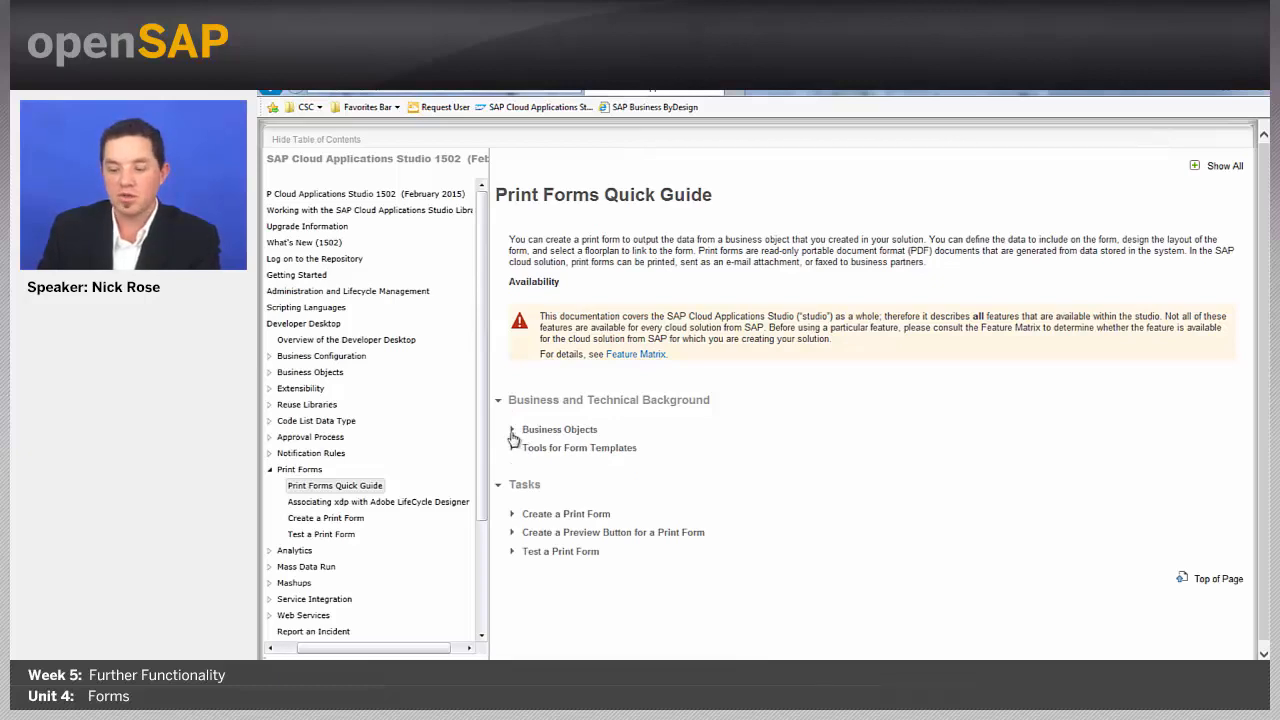
# Step: Read how to associate xdp files with LiveCycle Designer, then return to the studio window
pyautogui.click(512, 431)
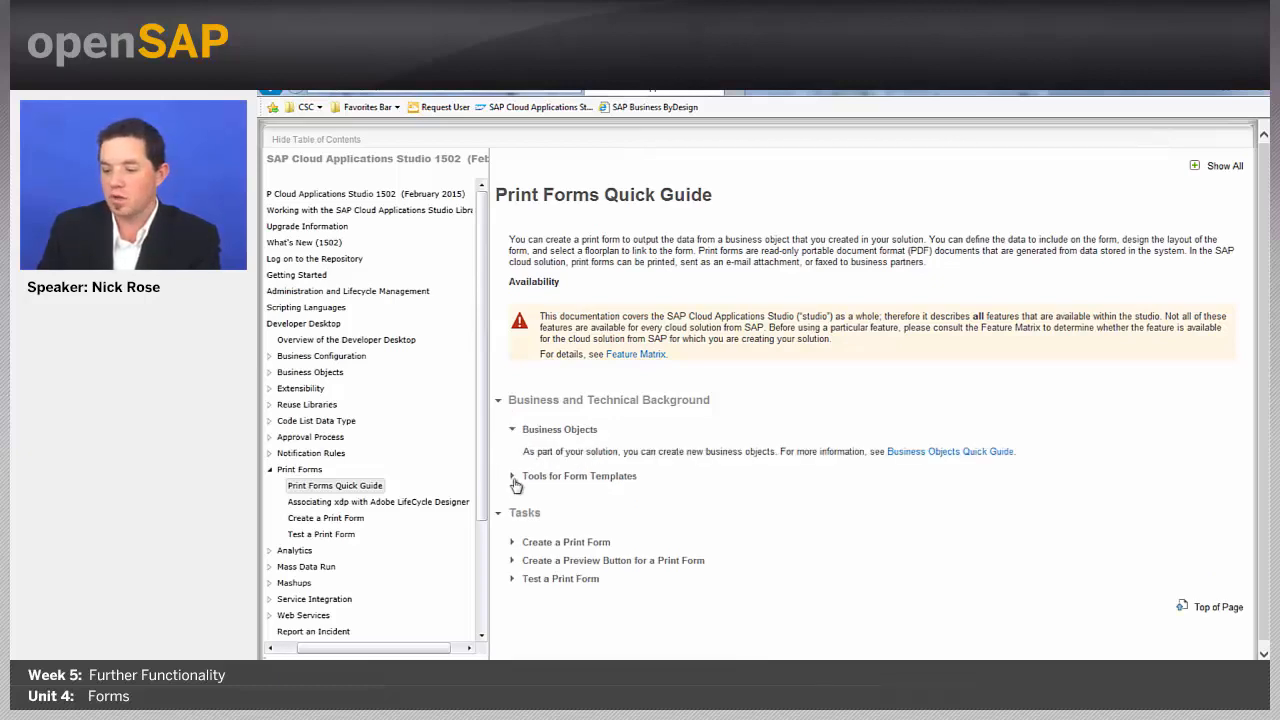
pyautogui.click(512, 477)
pyautogui.click(403, 502)
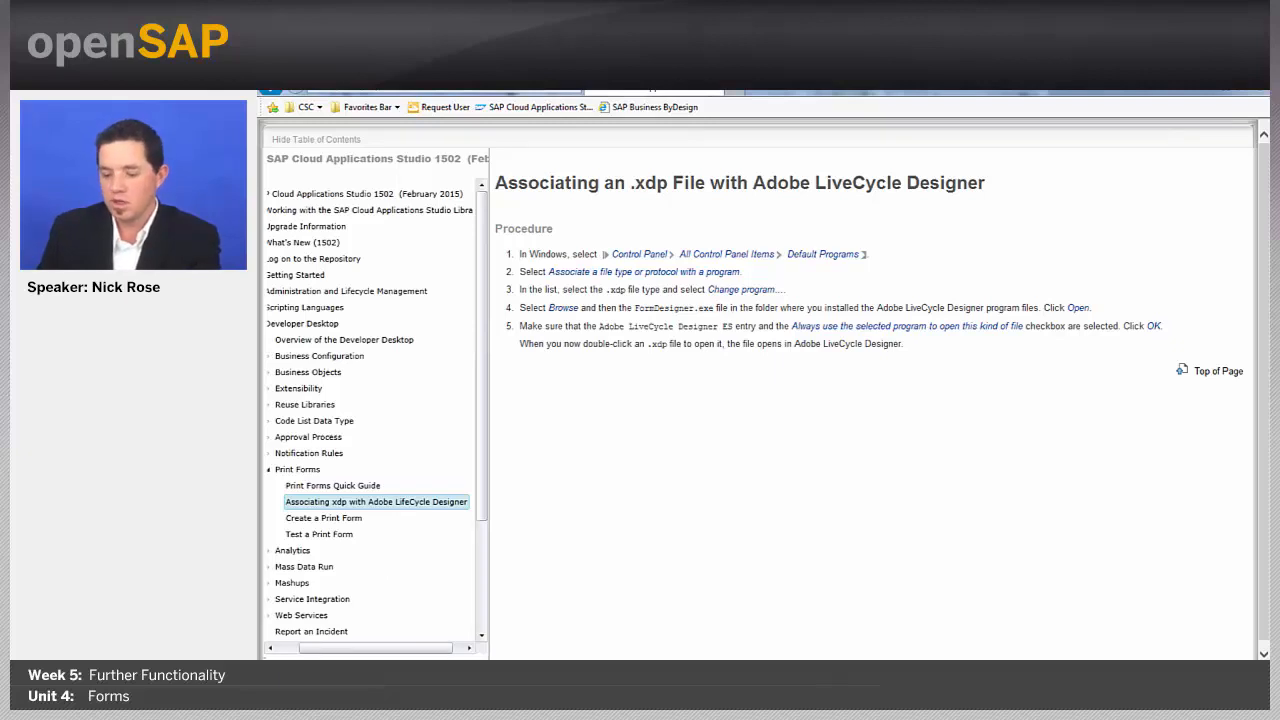
pyautogui.moveTo(425, 685)
pyautogui.click(369, 607)
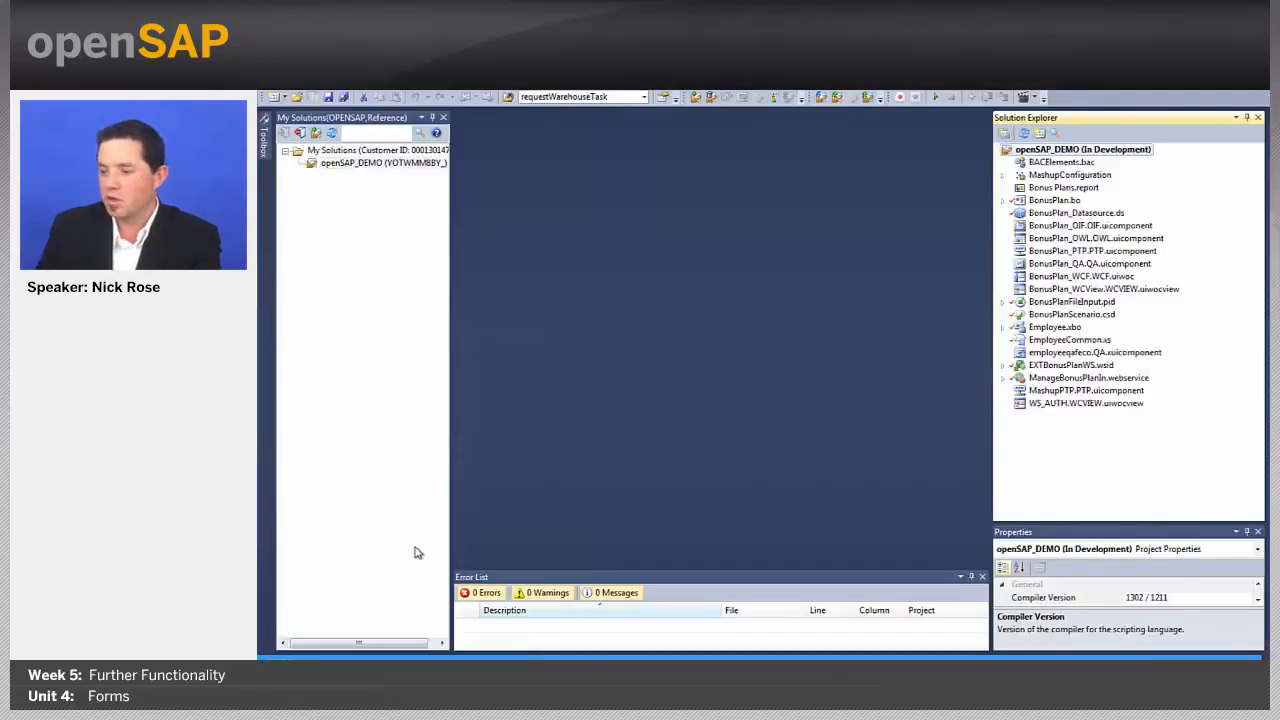
# Step: Start a new print form for BonusPlan.bo with the description 'Bonus Plan Form'
pyautogui.click(1052, 201)
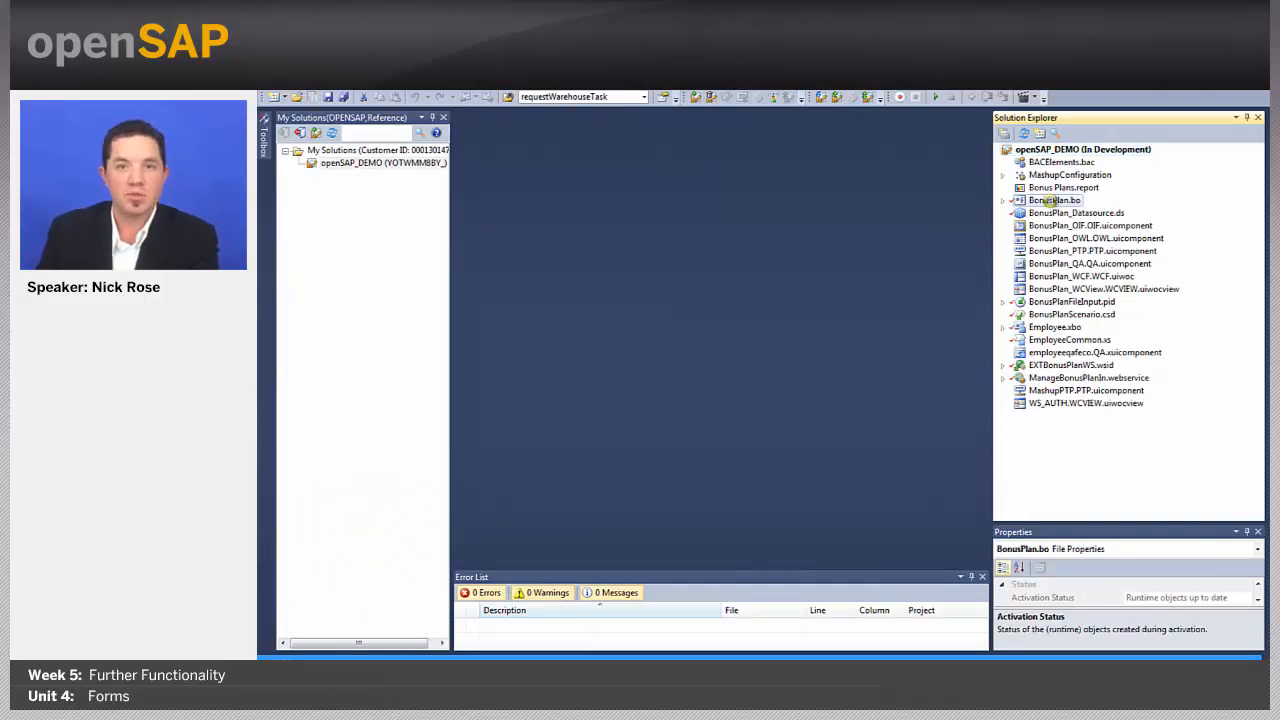
pyautogui.rightClick(1053, 202)
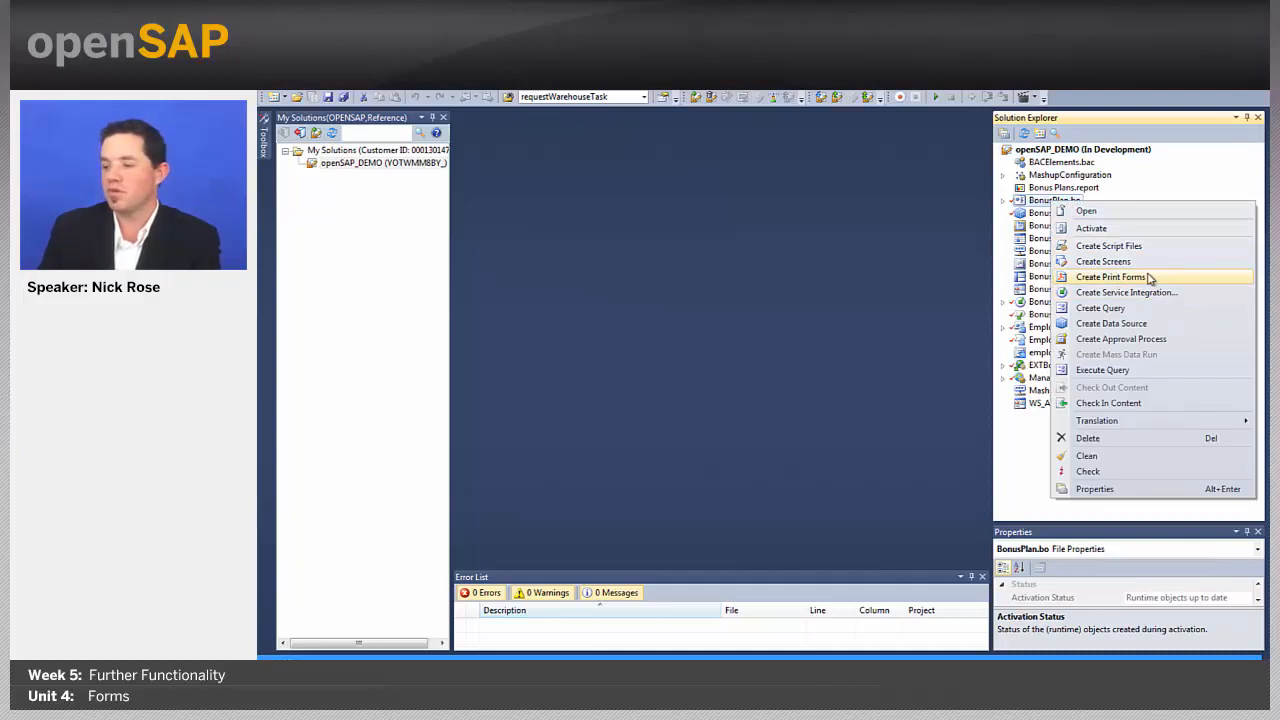
pyautogui.click(1110, 277)
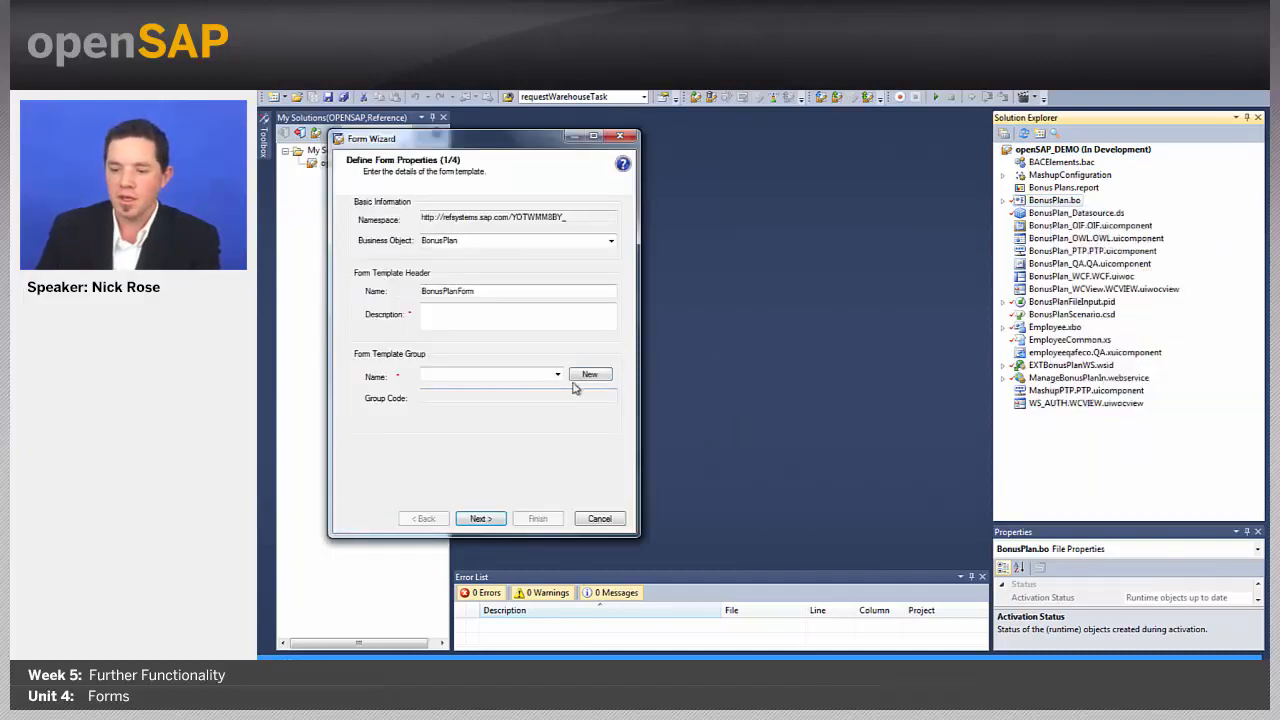
pyautogui.click(535, 324)
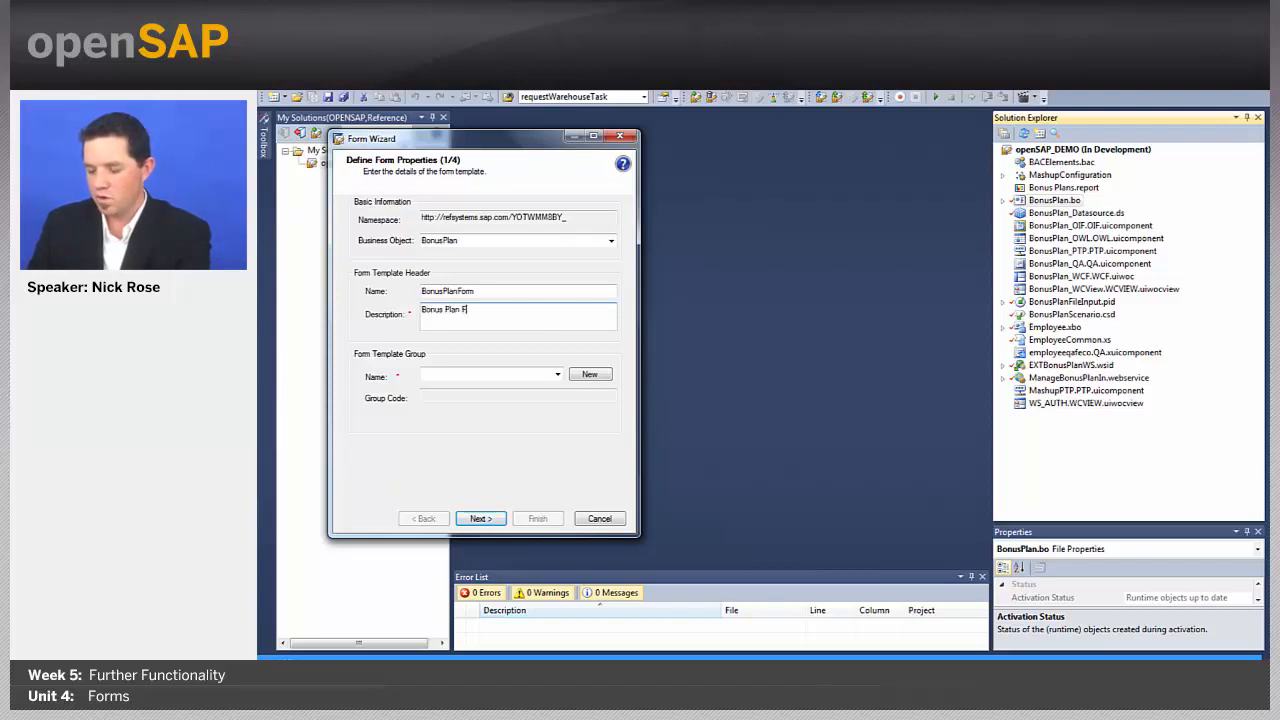
# Step: Create and save a new form group 'BonusPlan Form Group', then continue to the data step
pyautogui.click(557, 374)
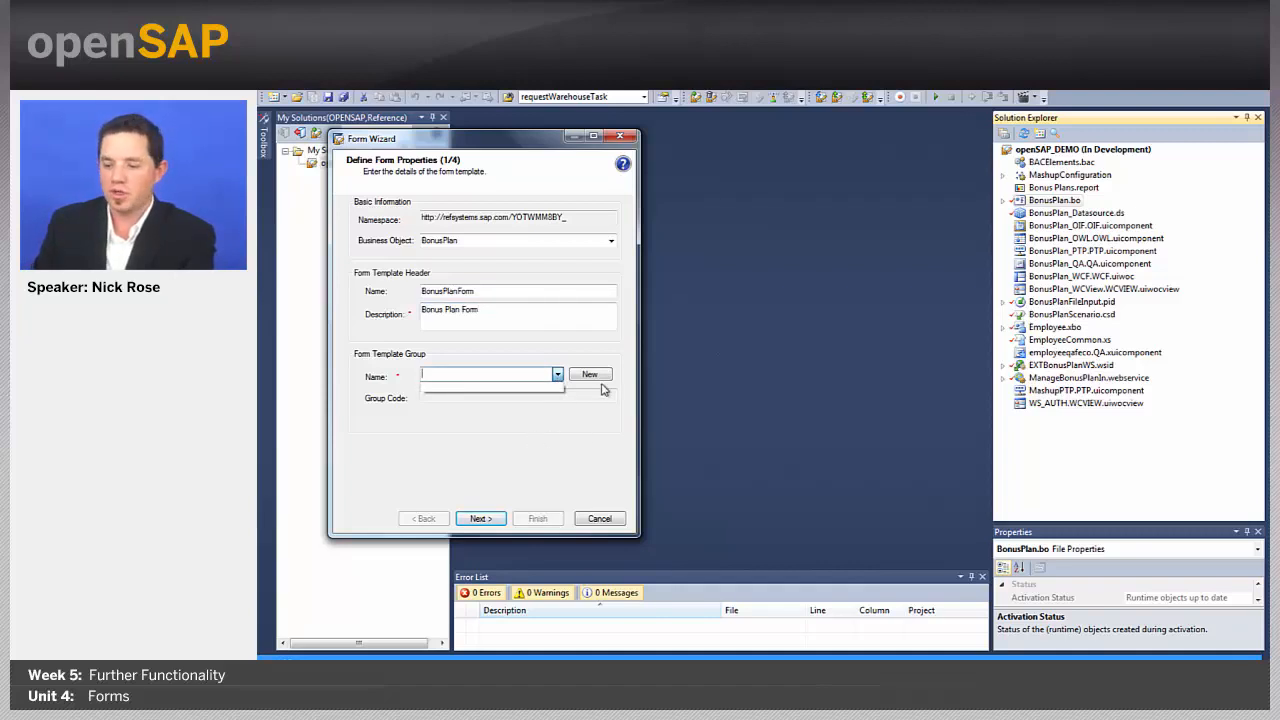
pyautogui.click(598, 377)
pyautogui.click(590, 375)
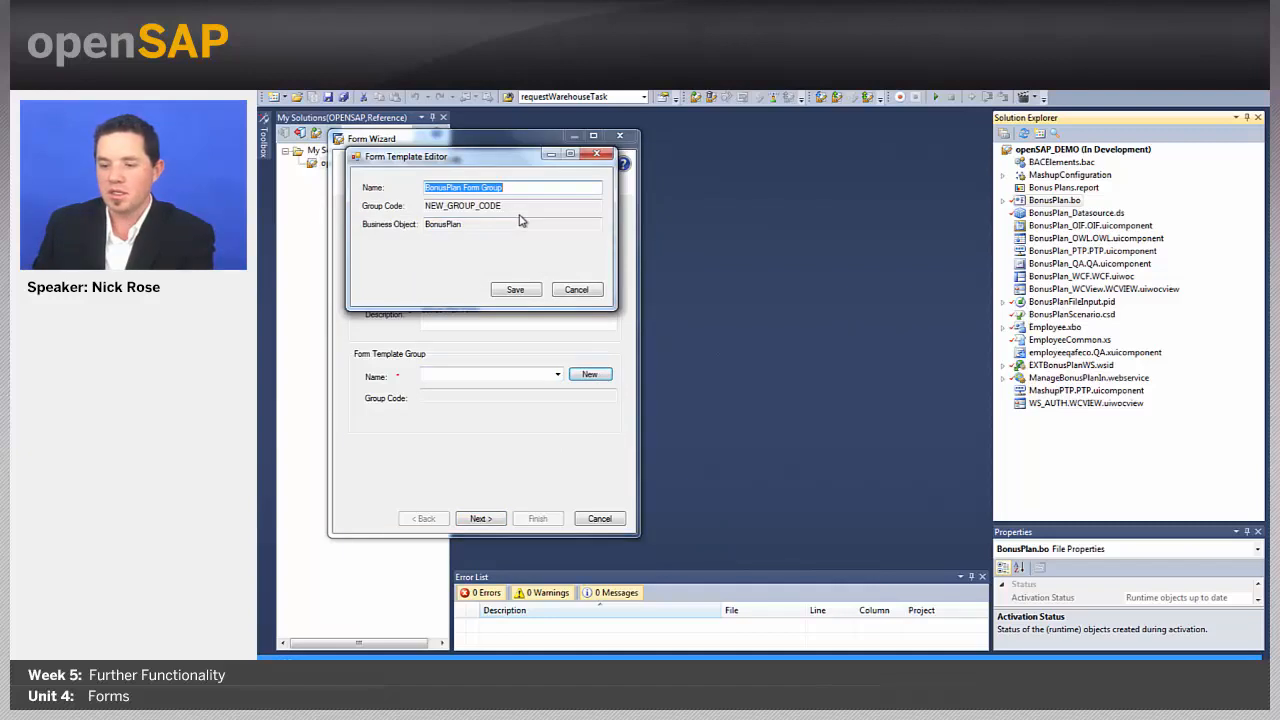
pyautogui.click(510, 289)
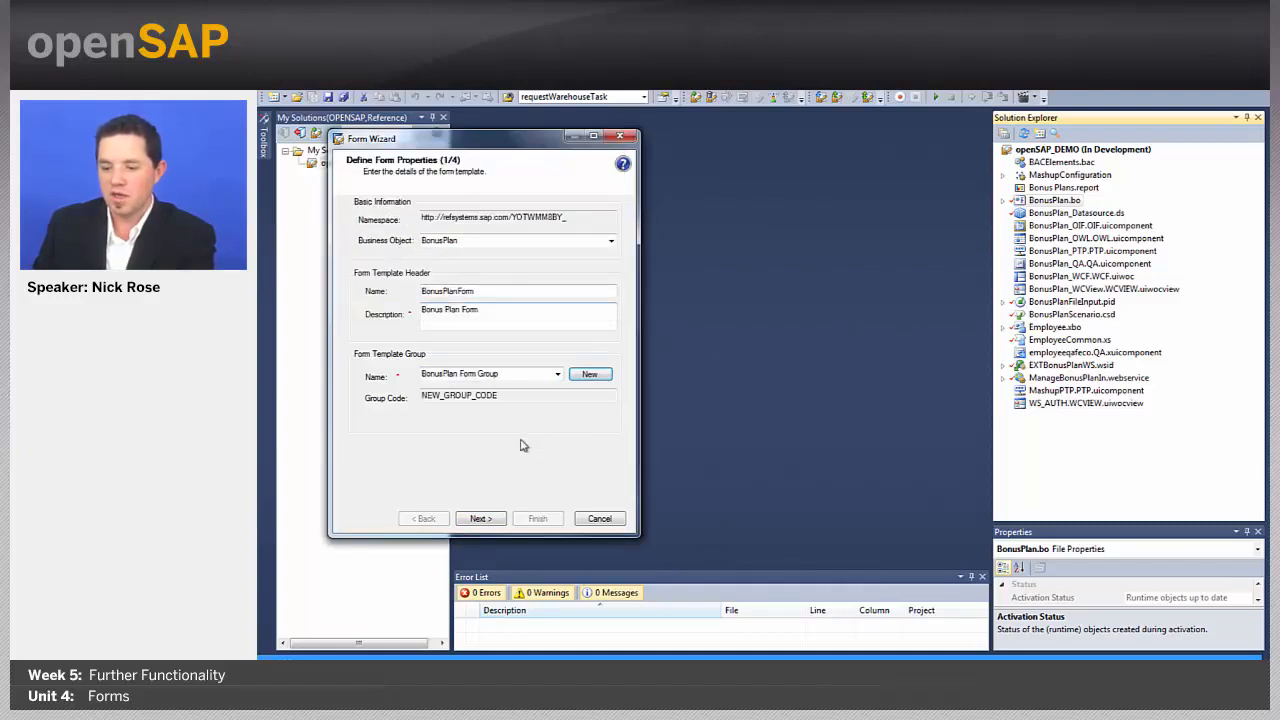
pyautogui.click(481, 518)
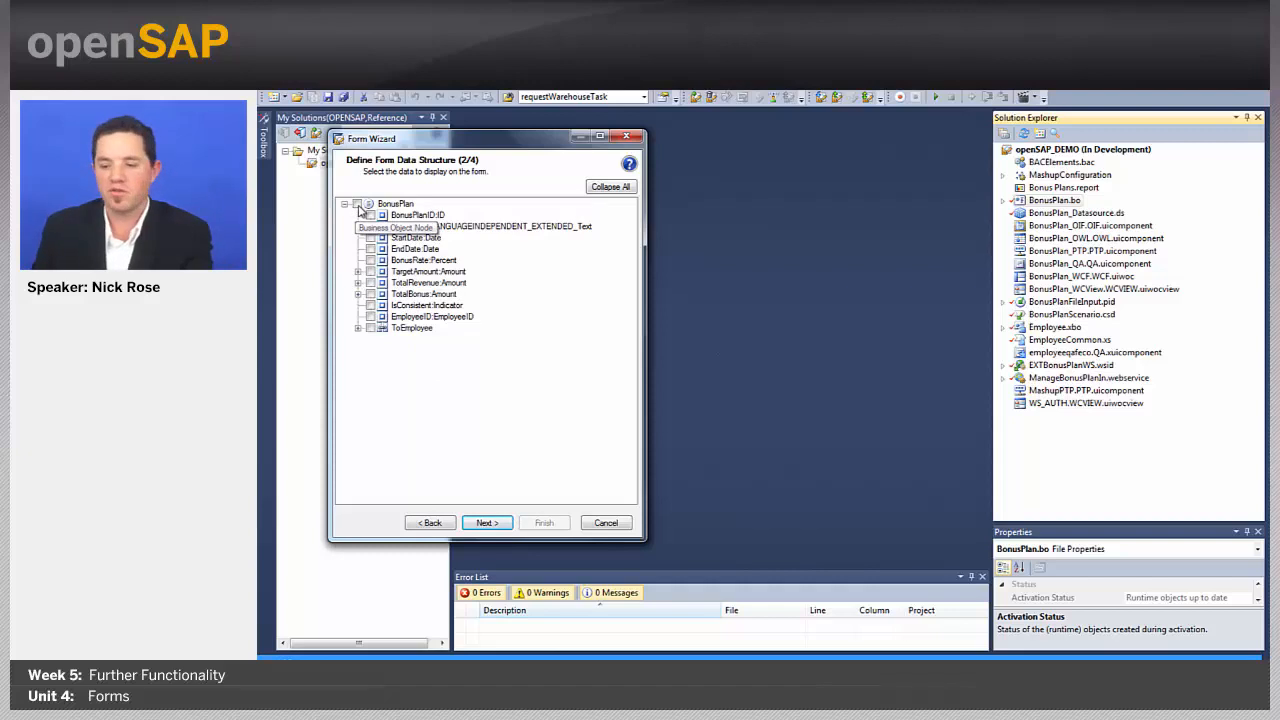
# Step: Include all BonusPlan fields except IsConsistent, plus the ToEmployee > CurrentCommon name
pyautogui.click(357, 205)
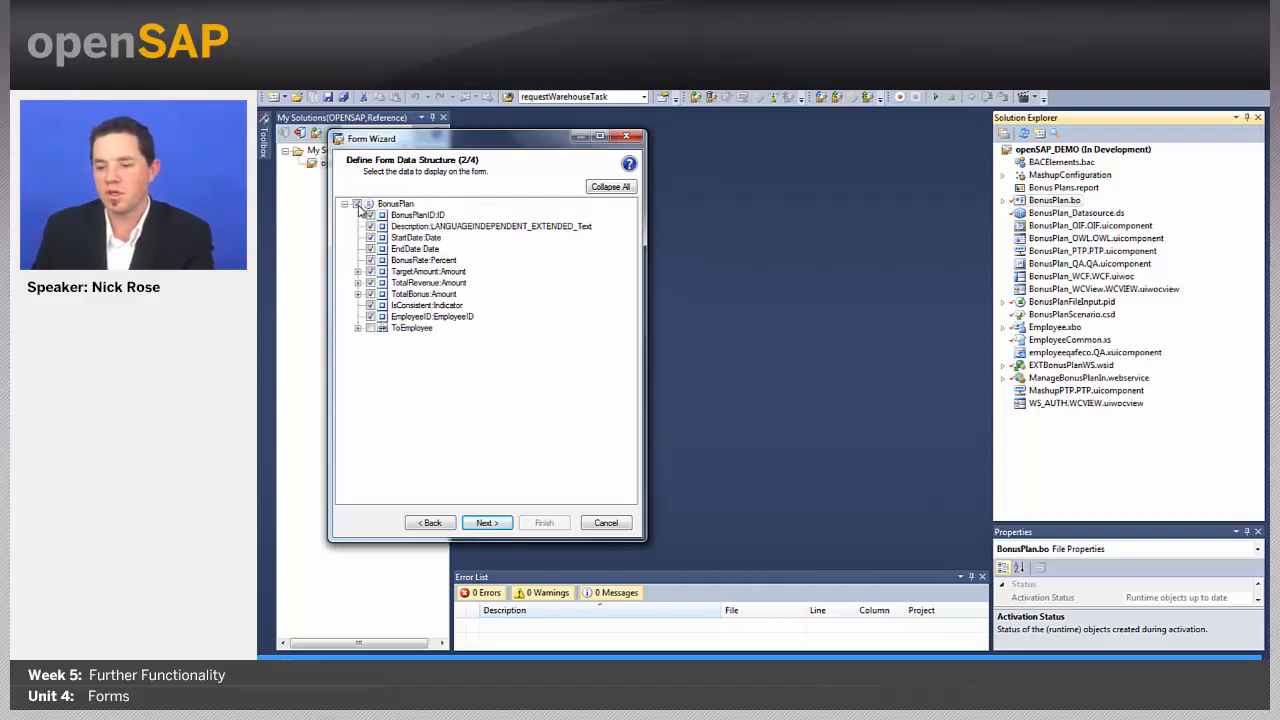
pyautogui.click(370, 305)
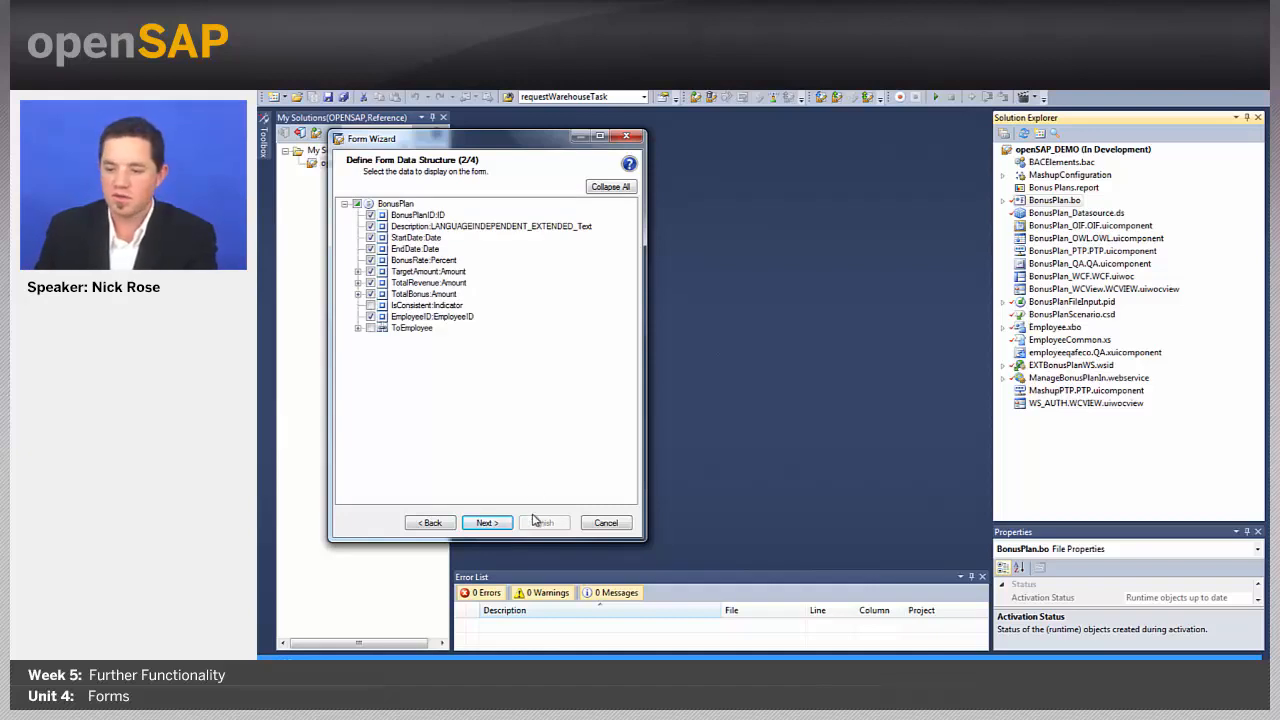
pyautogui.click(358, 328)
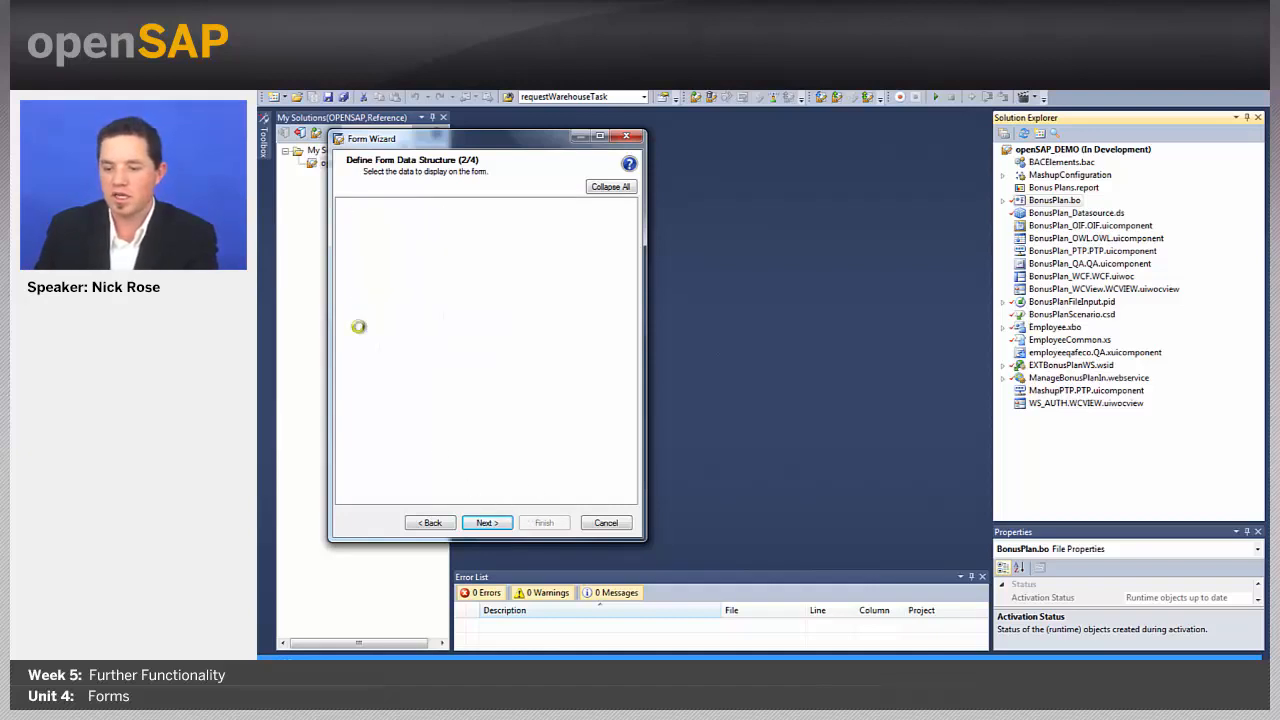
pyautogui.scroll(-3, 417, 453)
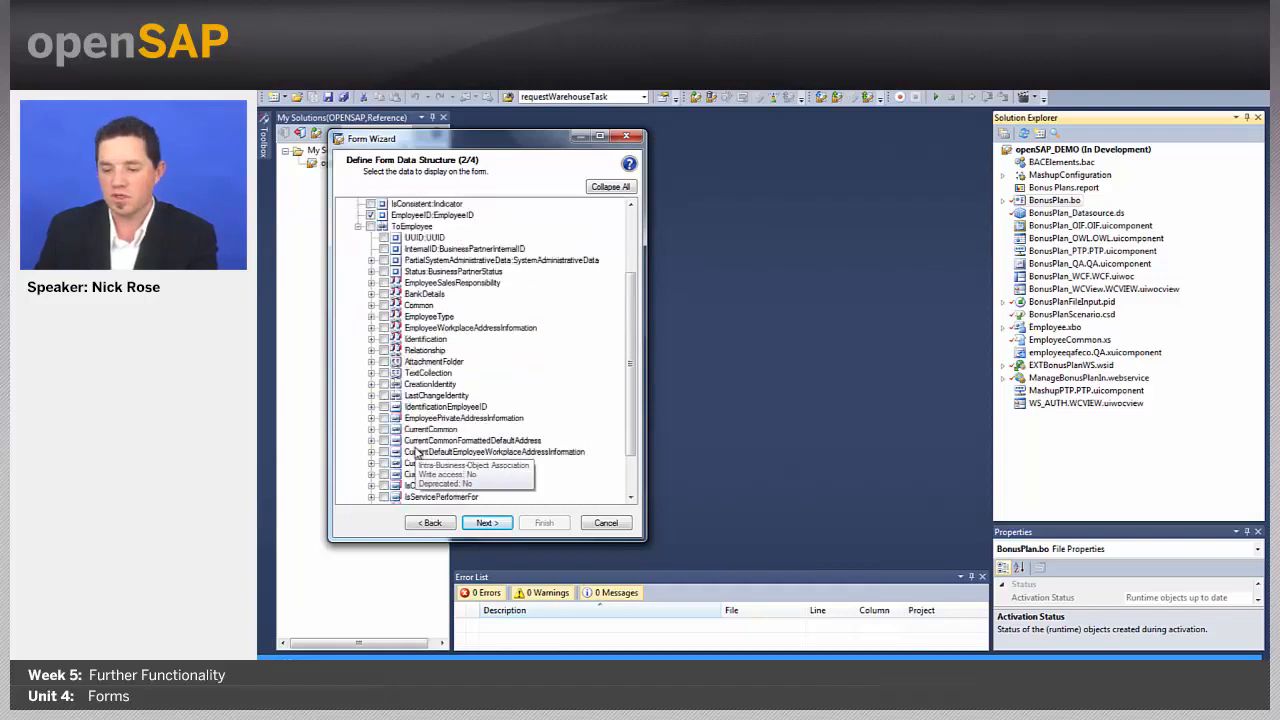
pyautogui.click(371, 430)
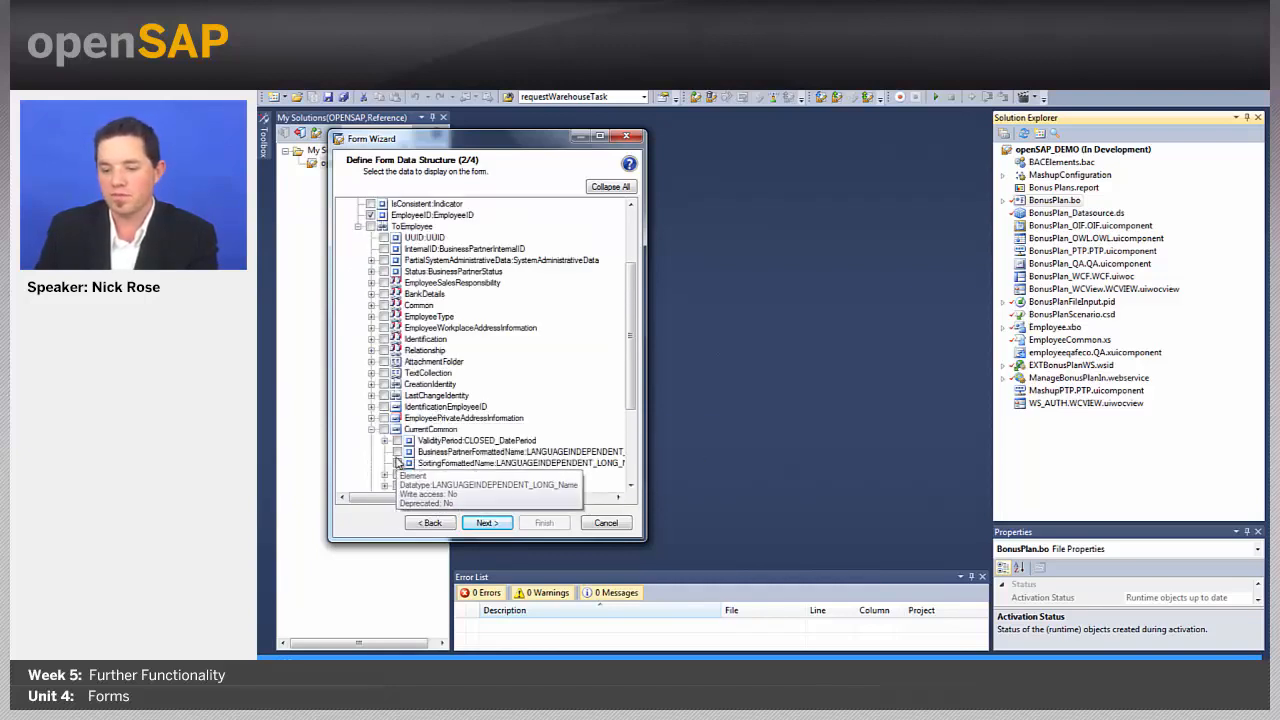
pyautogui.click(486, 522)
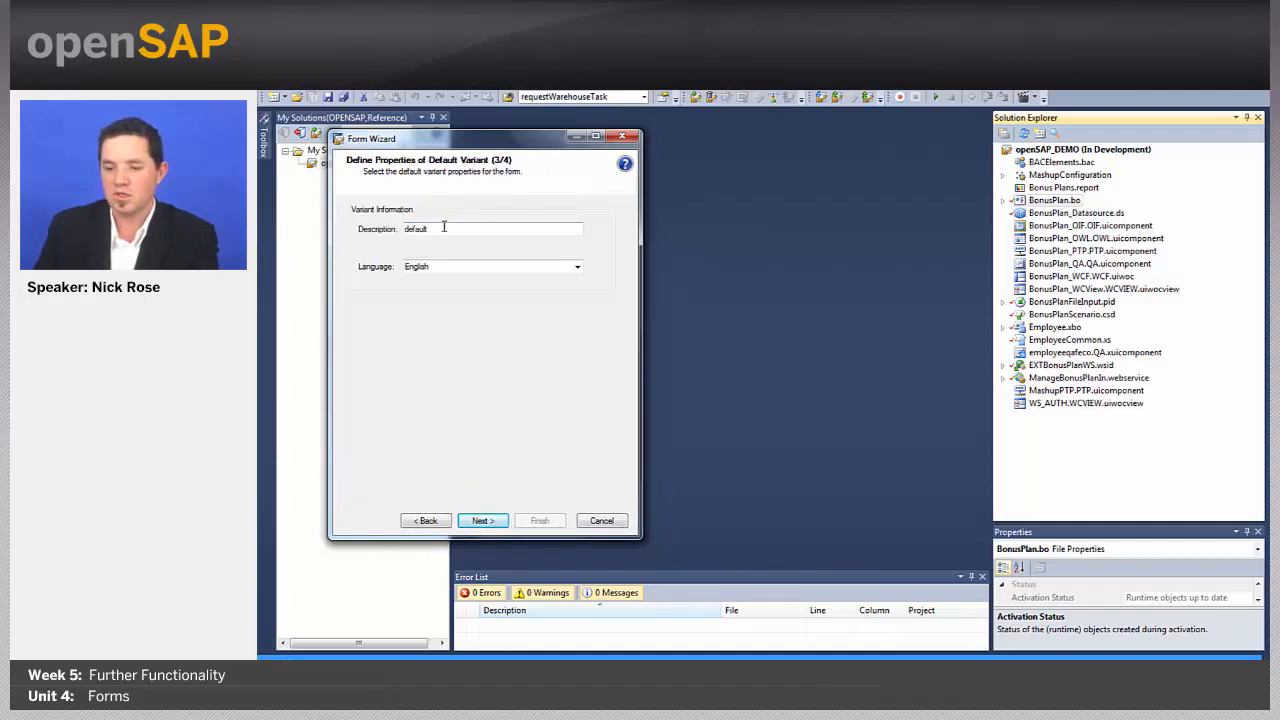
# Step: Set the variant description to 'Default' and finish creating the print form
pyautogui.moveTo(443, 229); pyautogui.dragTo(371, 230)
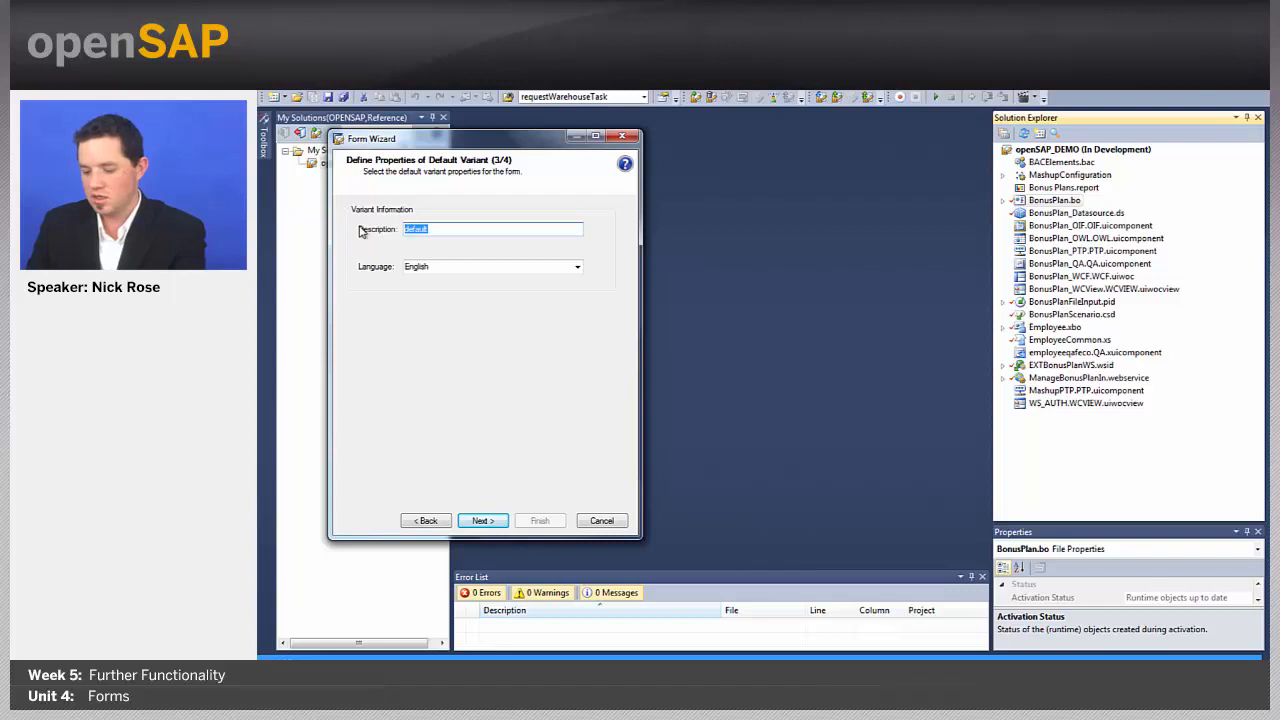
pyautogui.write('Default')
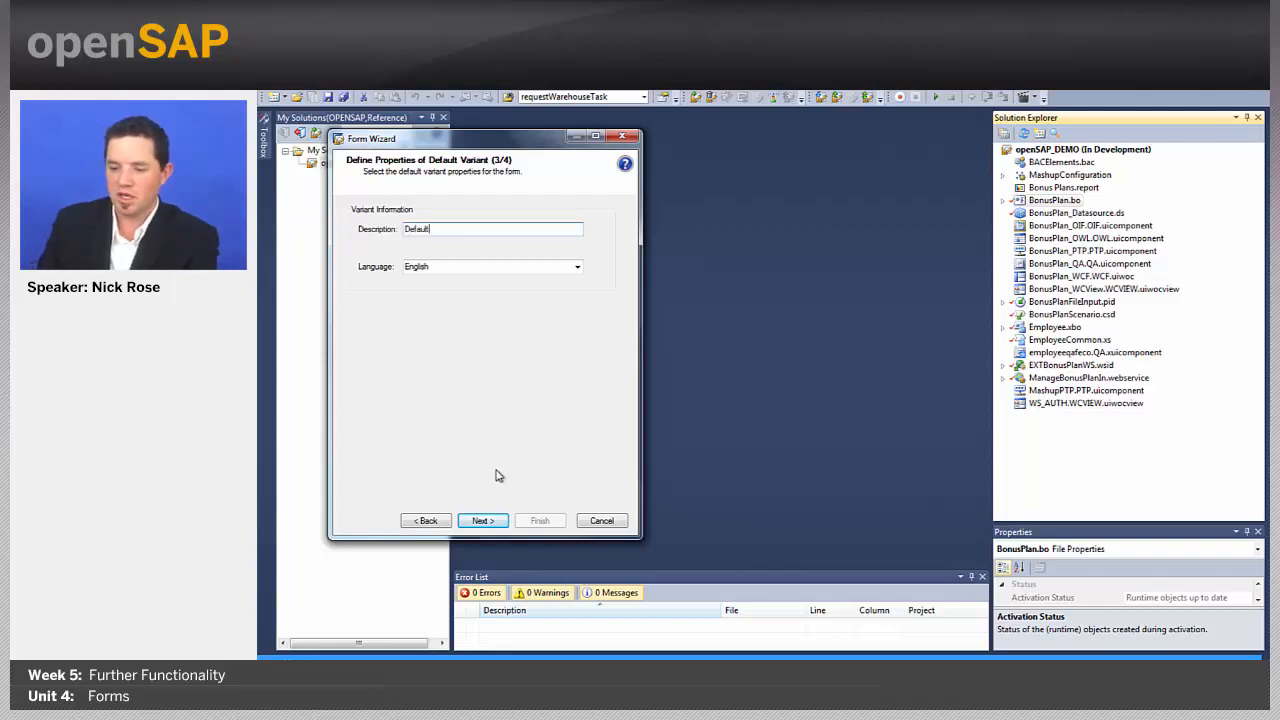
pyautogui.click(483, 521)
pyautogui.click(534, 518)
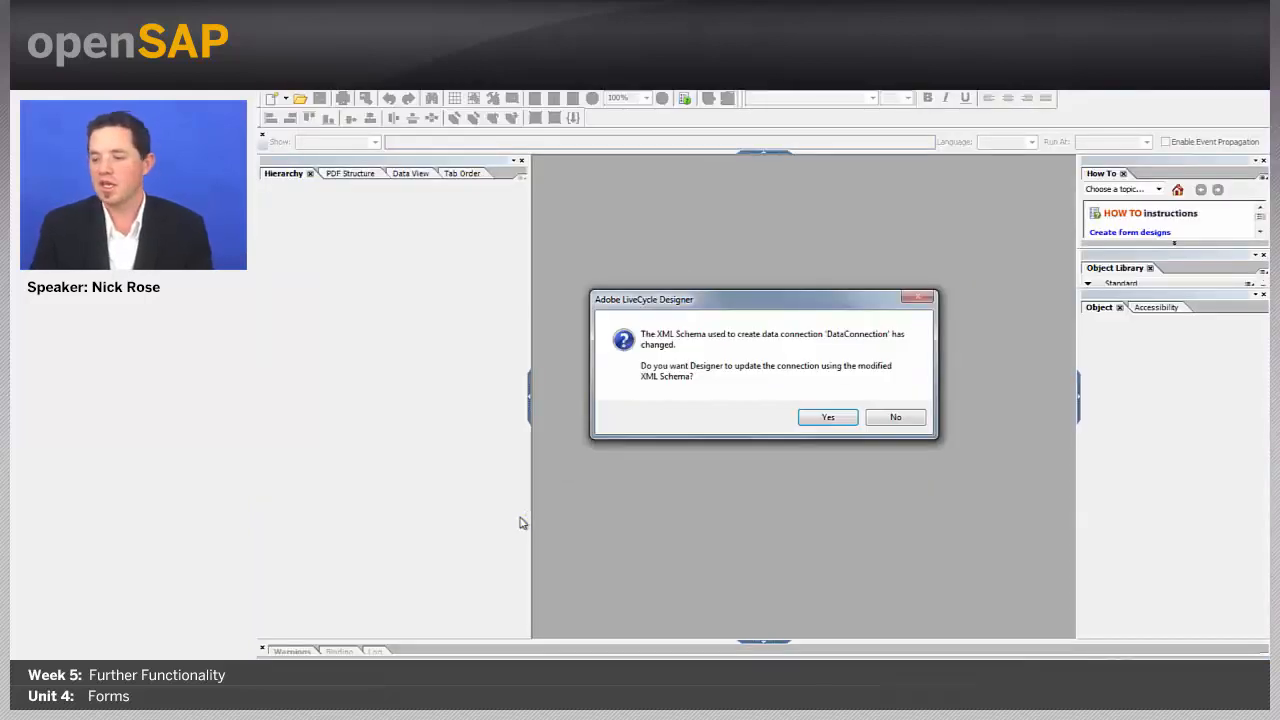
# Step: Accept the XML Schema update so the DataConnection refreshes and the blank form opens
pyautogui.click(822, 418)
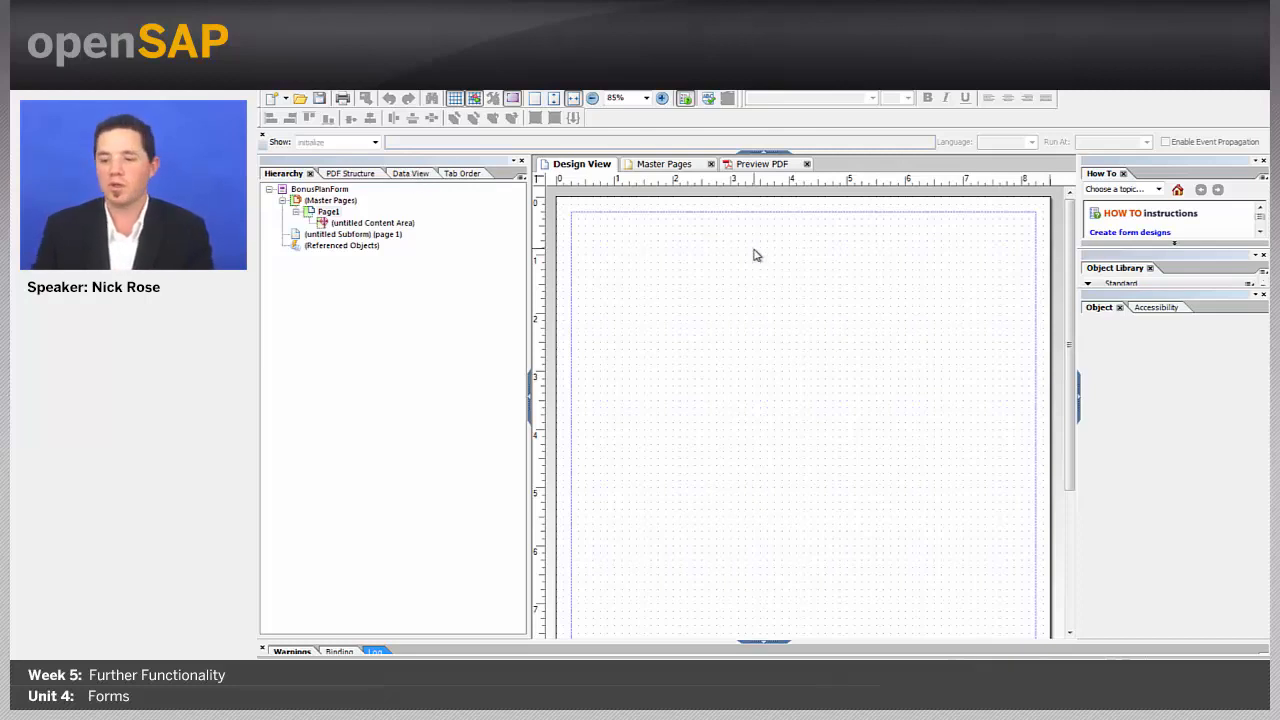
# Step: Drag Bonus Plan ID, Description, Bonus Rate and Target Amount onto the page, aligning Bonus Rate under Description
pyautogui.click(421, 175)
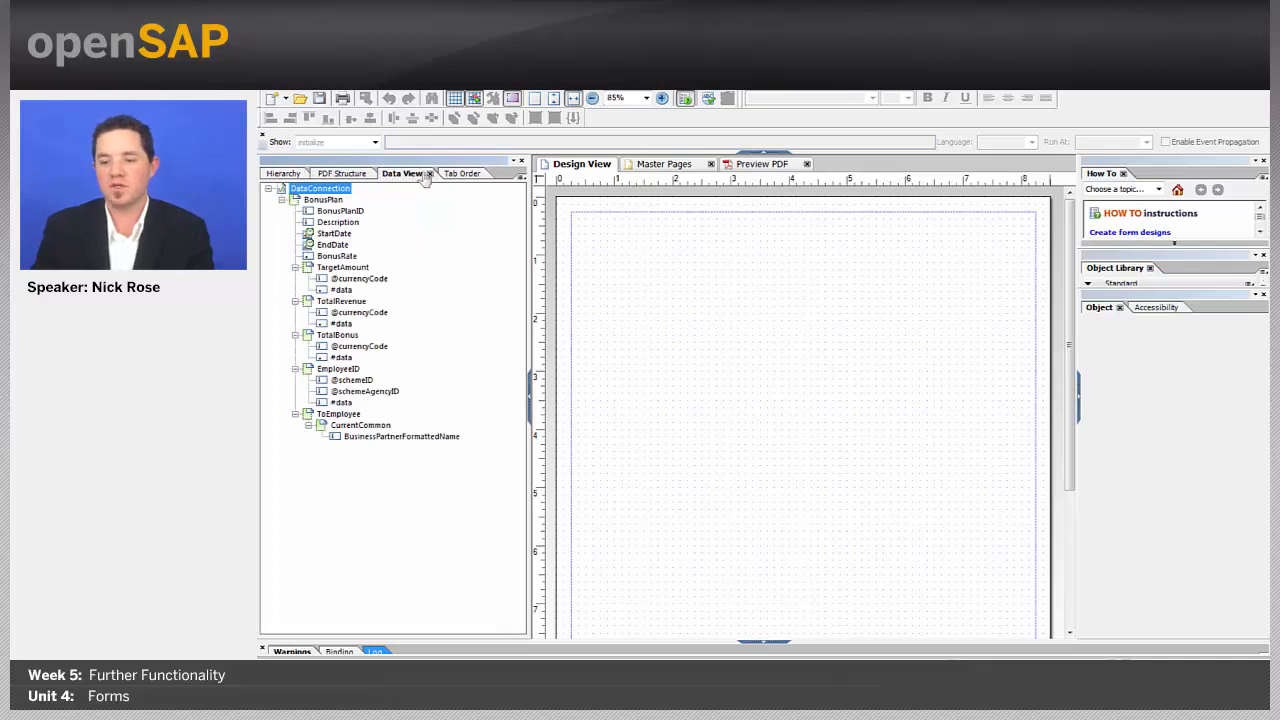
pyautogui.moveTo(353, 212); pyautogui.dragTo(657, 281)
pyautogui.moveTo(322, 222); pyautogui.dragTo(668, 310)
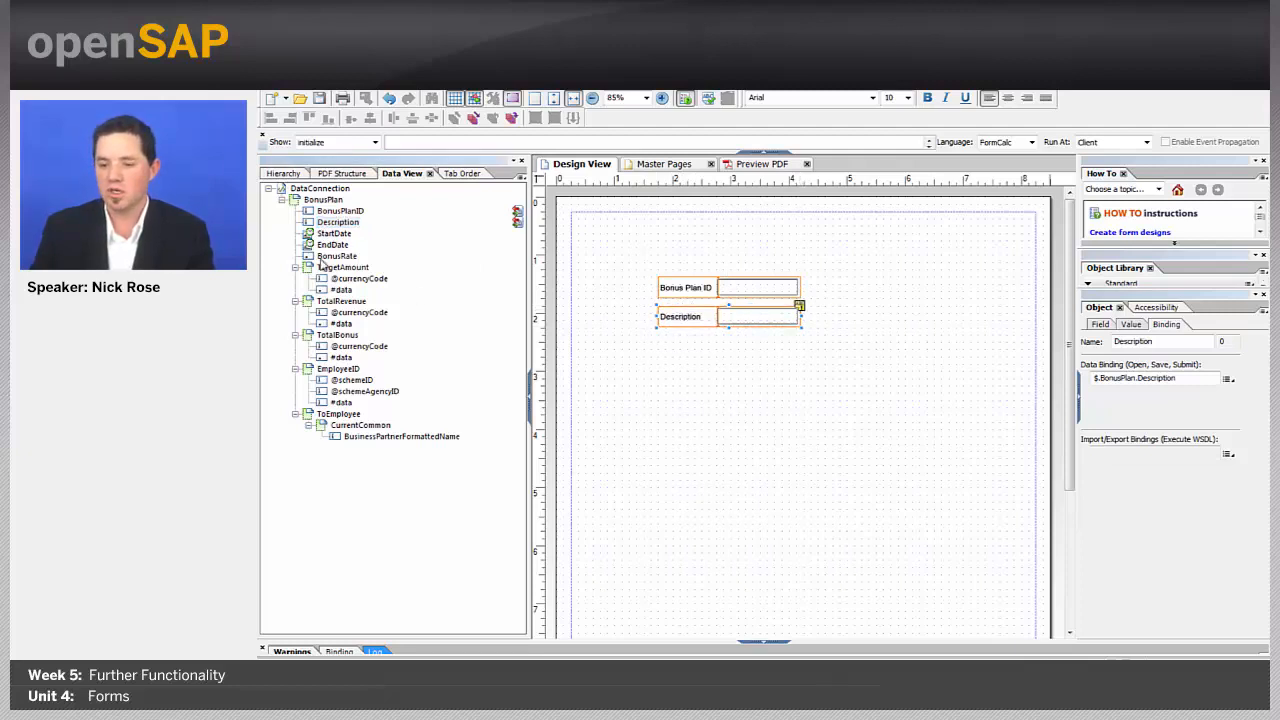
pyautogui.moveTo(325, 257); pyautogui.dragTo(675, 350)
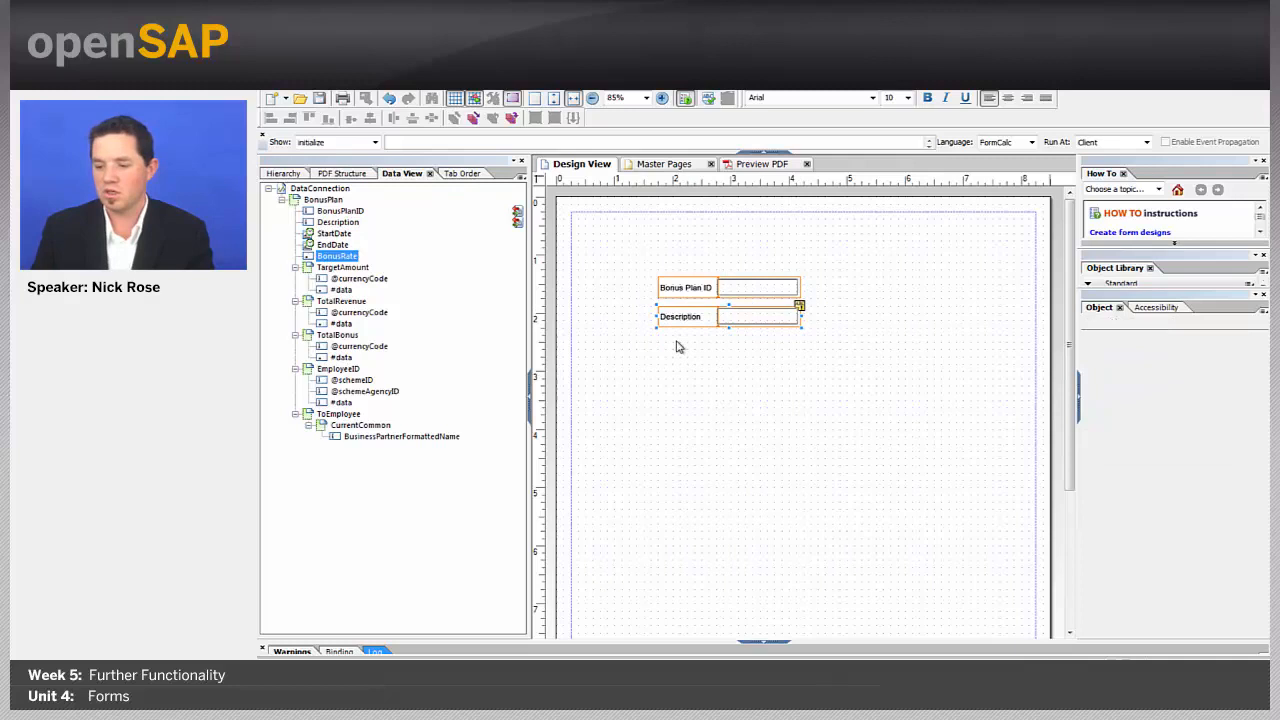
pyautogui.click(664, 341)
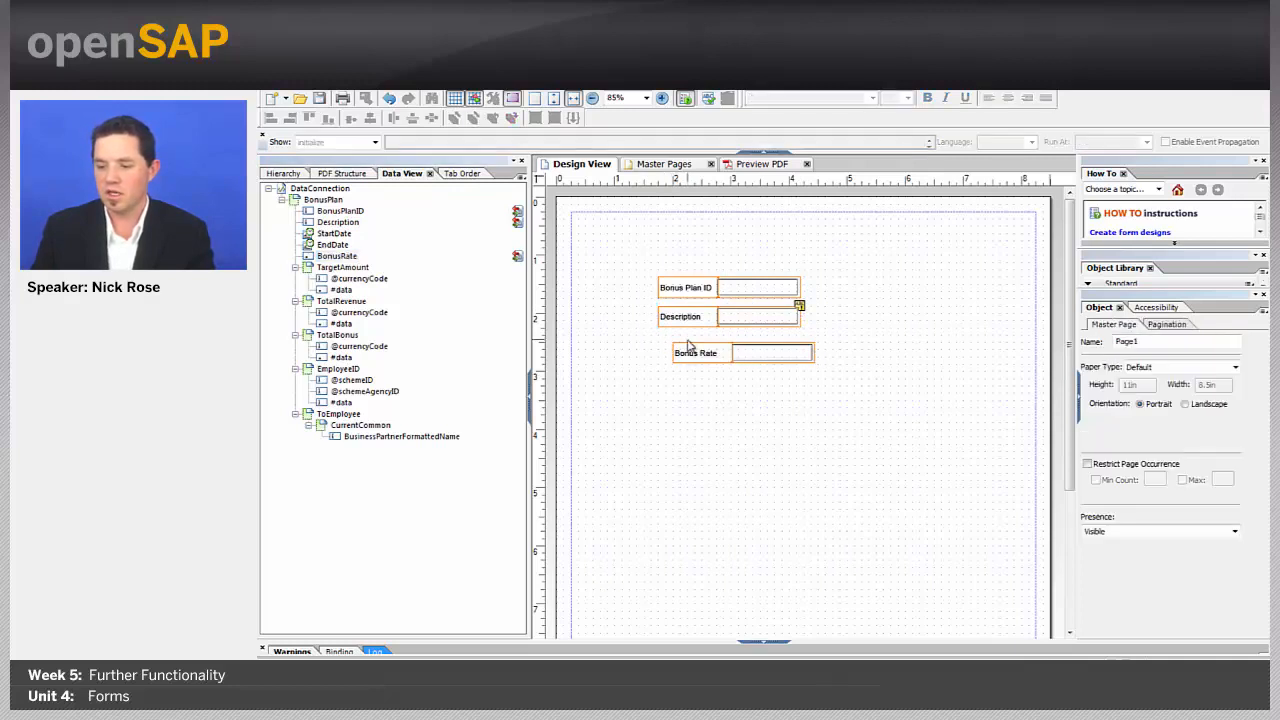
pyautogui.moveTo(688, 348); pyautogui.dragTo(672, 341)
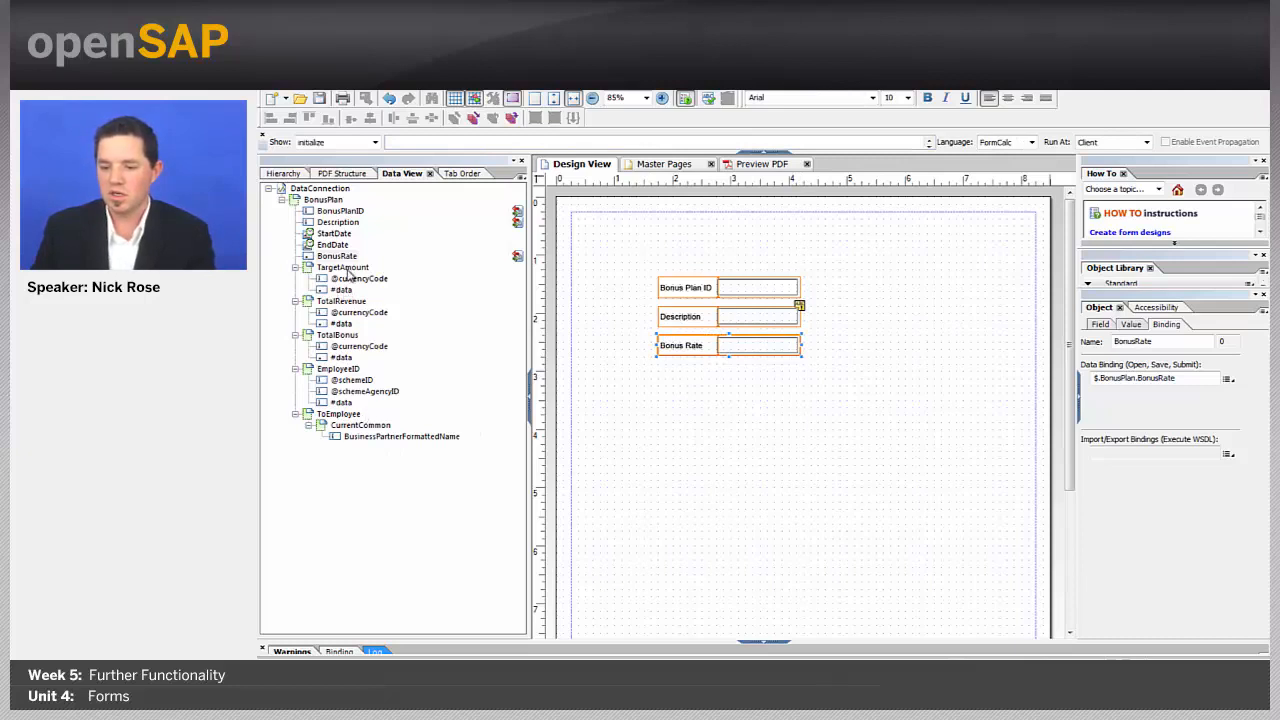
pyautogui.moveTo(348, 272); pyautogui.dragTo(733, 401)
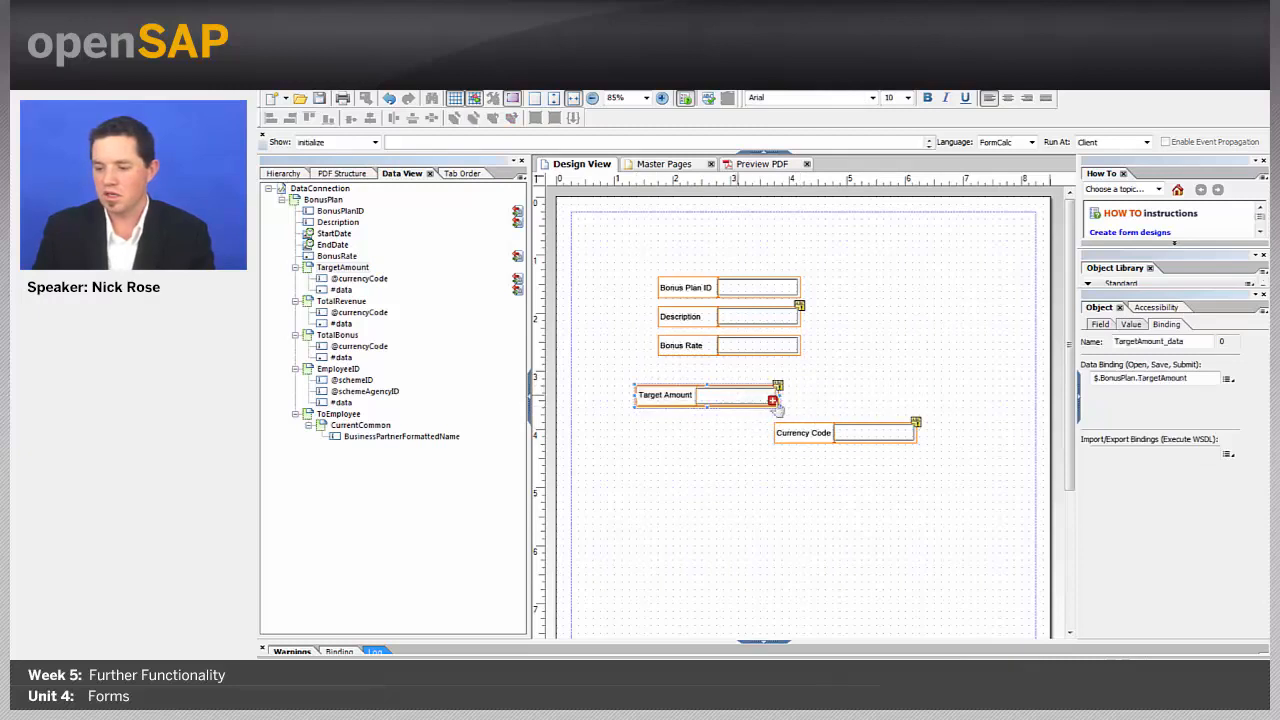
# Step: Move the Currency Code field beside Target Amount
pyautogui.click(870, 402)
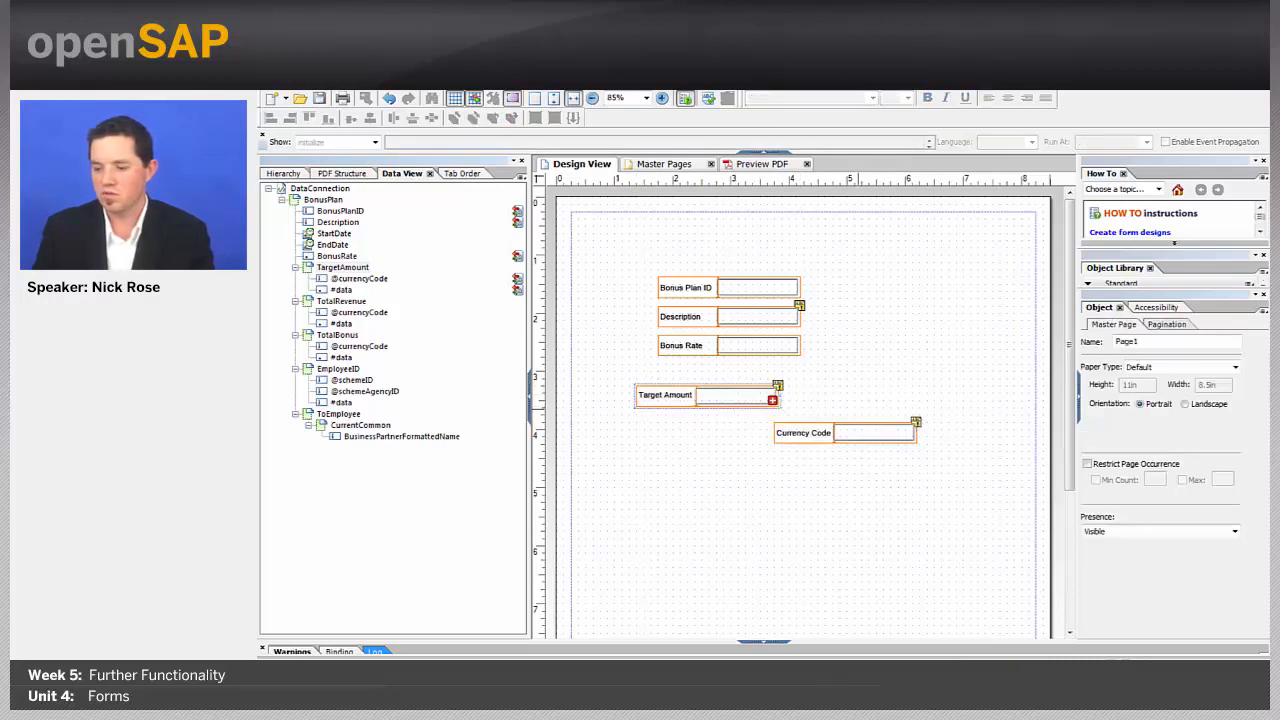
pyautogui.click(812, 432)
pyautogui.moveTo(808, 426); pyautogui.dragTo(832, 389)
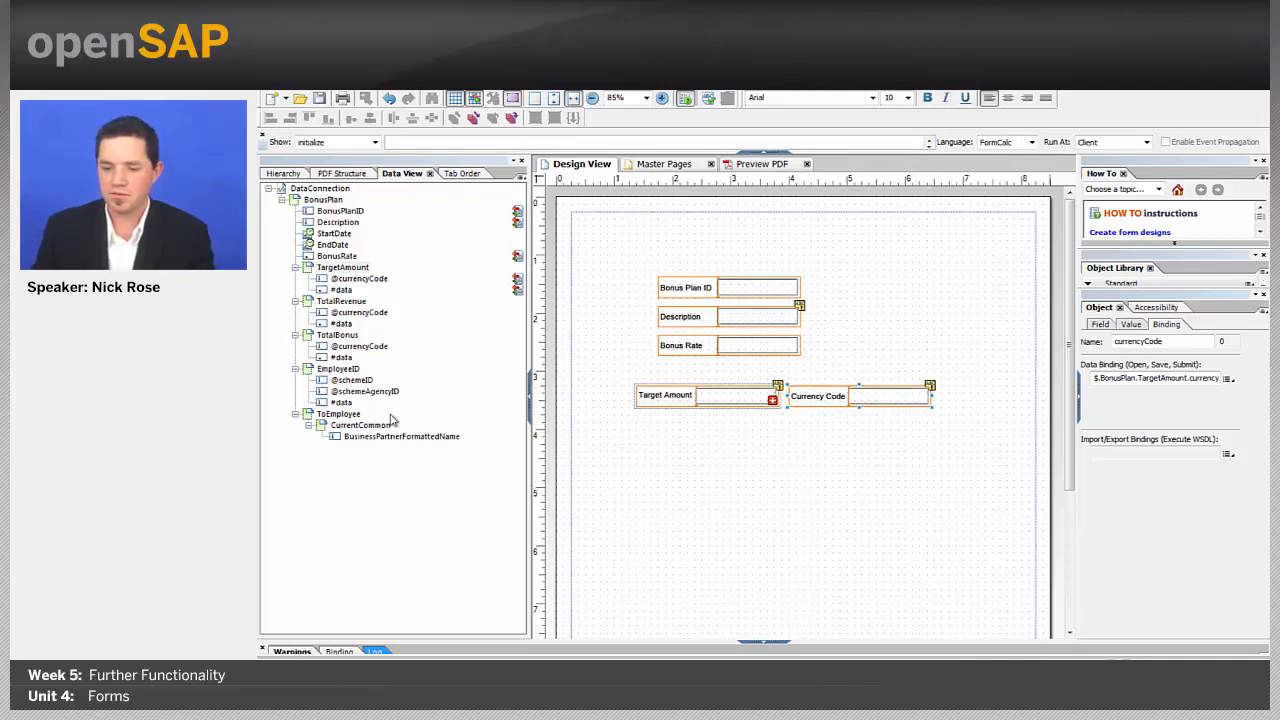
# Step: Add the business partner name field below Target Amount and caption it 'Employee'
pyautogui.moveTo(358, 440); pyautogui.dragTo(718, 494)
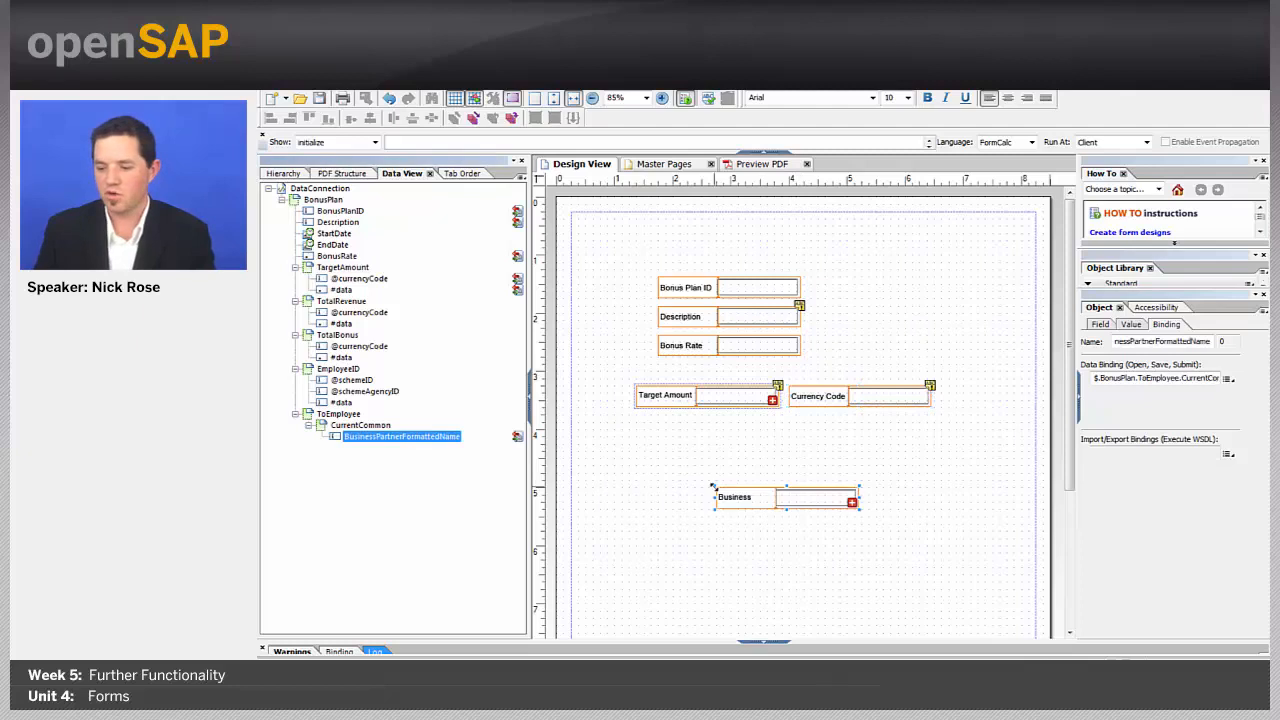
pyautogui.click(749, 486)
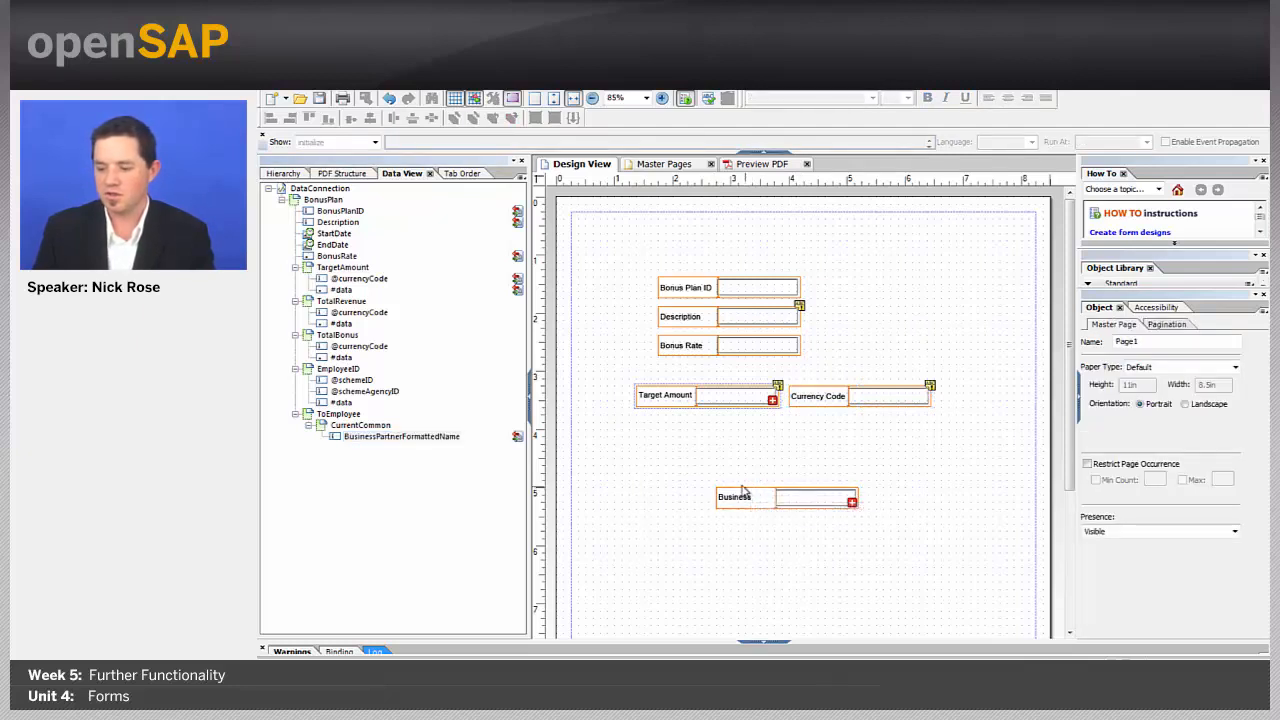
pyautogui.click(728, 494)
pyautogui.moveTo(729, 497); pyautogui.dragTo(672, 432)
pyautogui.doubleClick(674, 437)
pyautogui.write('Employee')
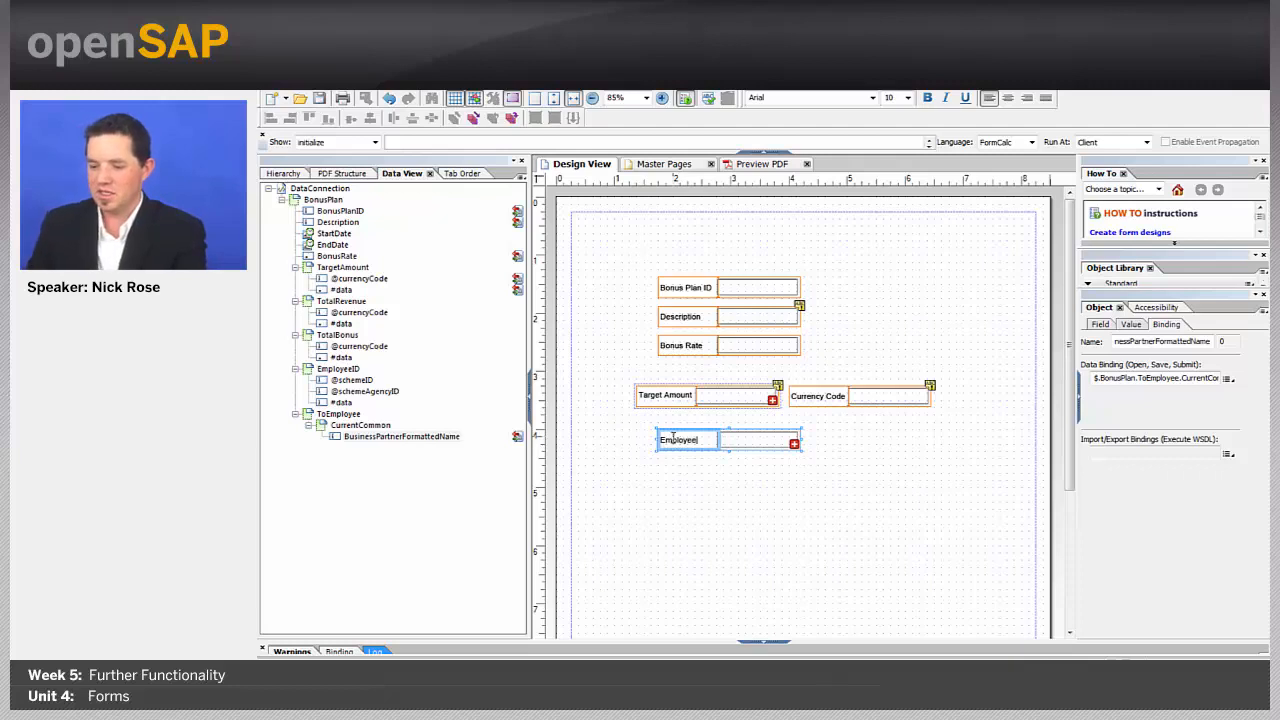
pyautogui.click(666, 481)
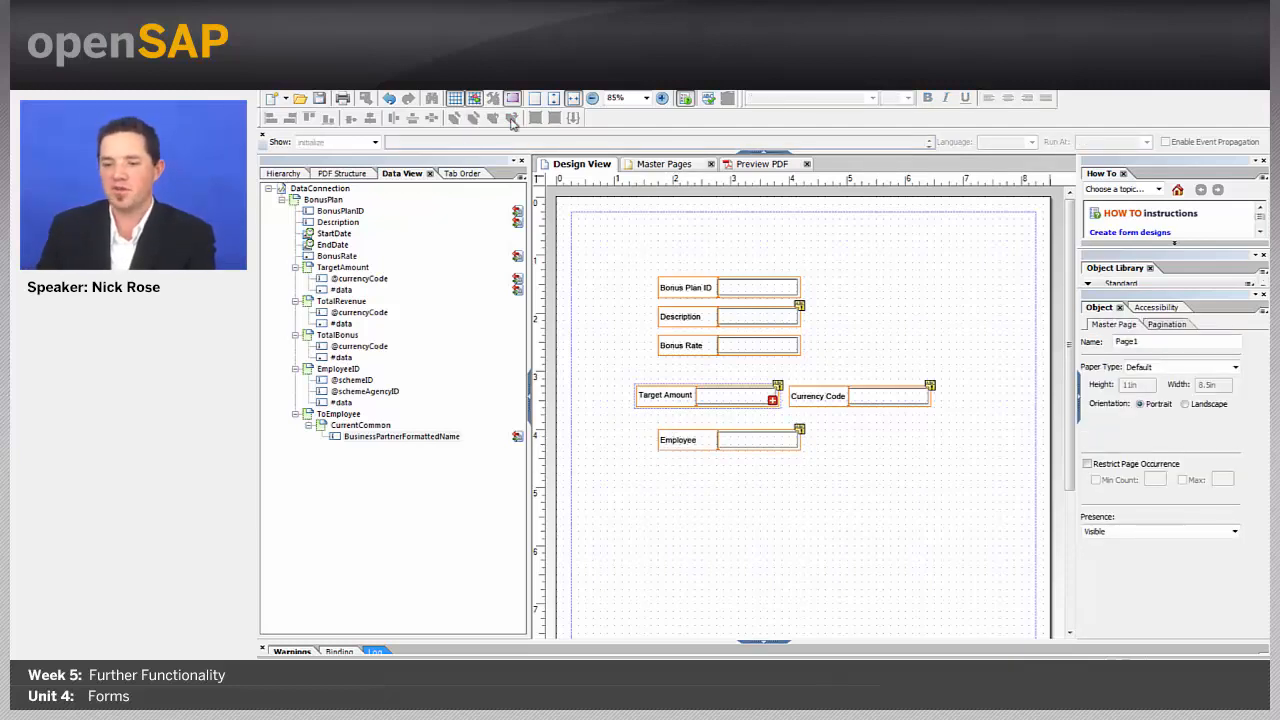
# Step: Save the form, exit LiveCycle Designer, and check in BonusPlanFormGroup.ftgd content
pyautogui.click(319, 100)
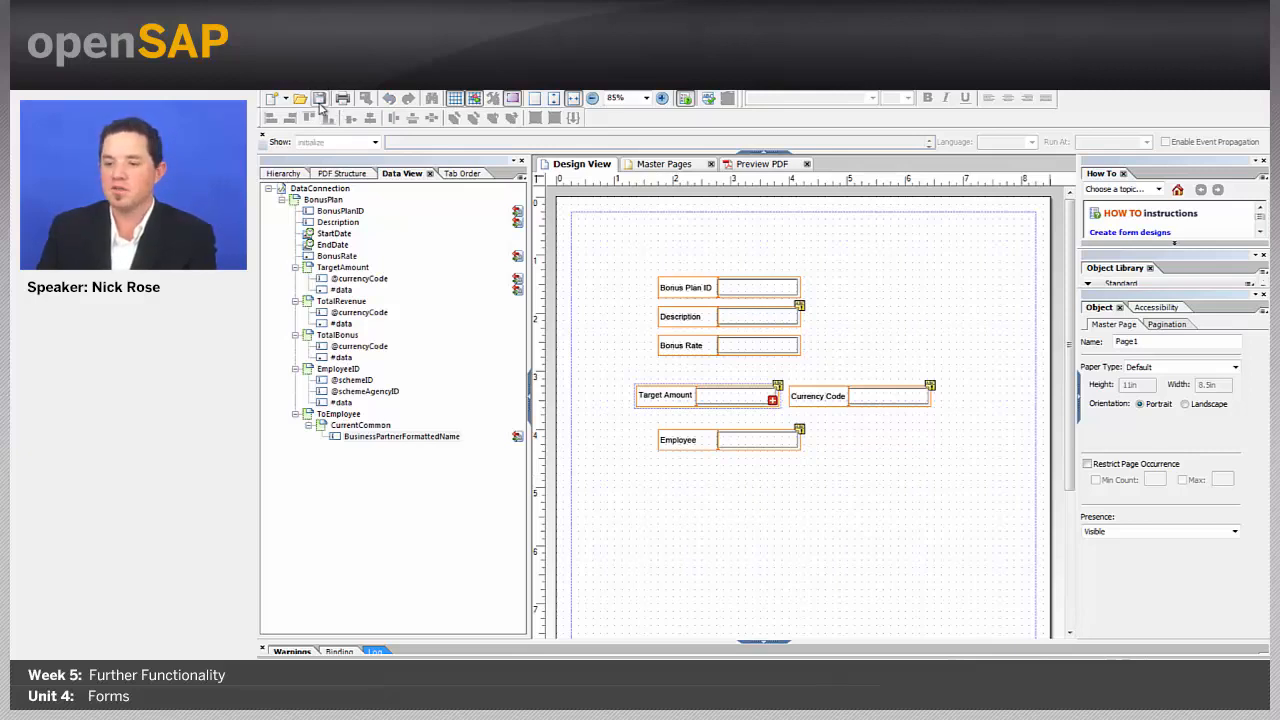
pyautogui.click(290, 88)
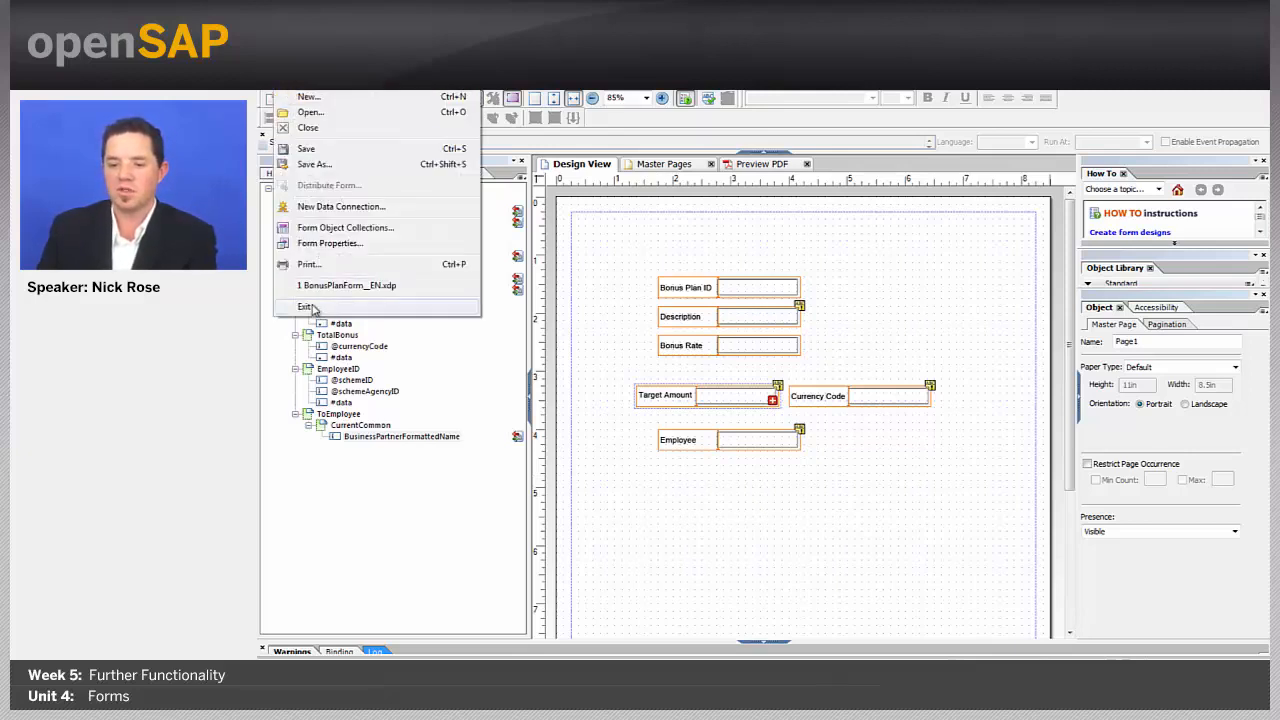
pyautogui.click(312, 308)
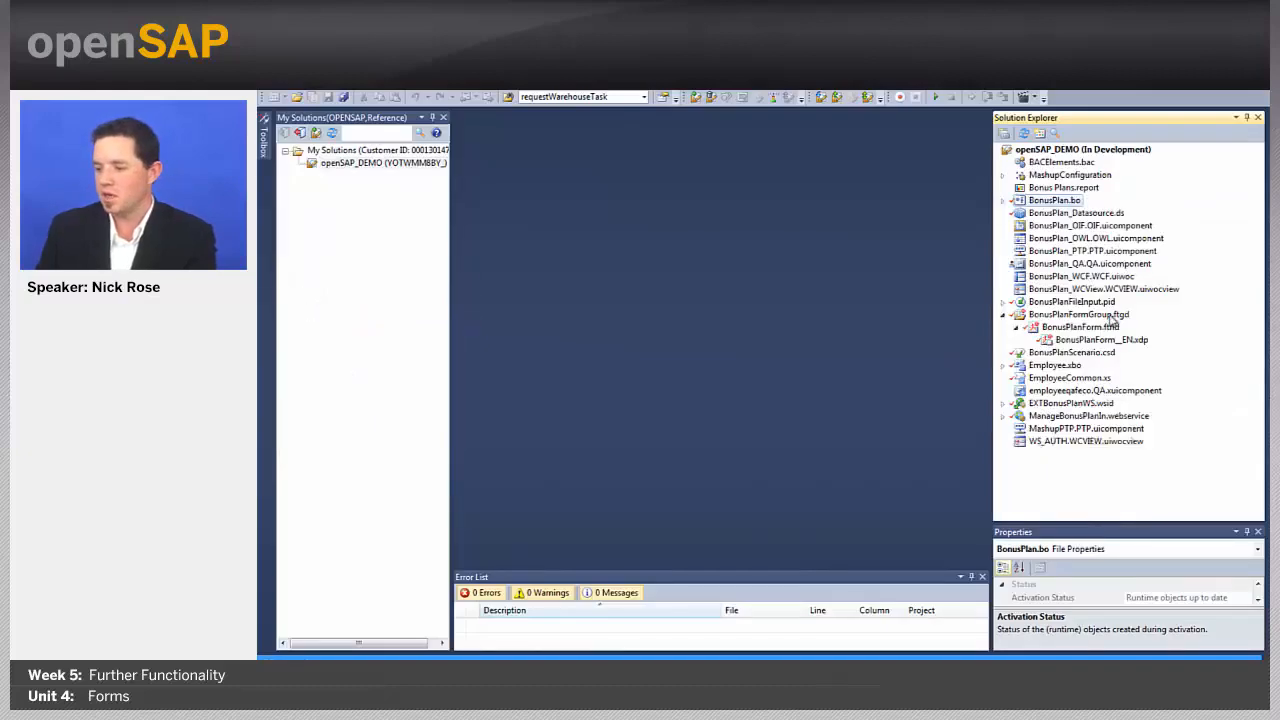
pyautogui.rightClick(1092, 315)
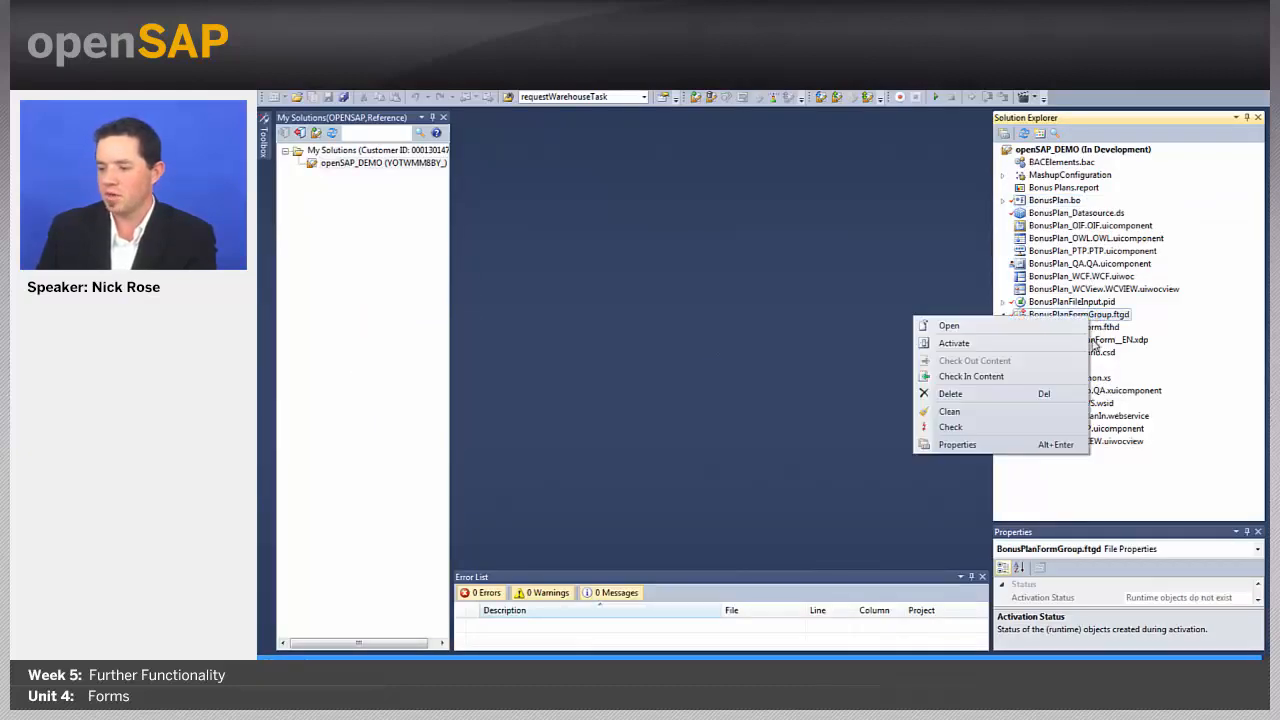
pyautogui.click(1068, 376)
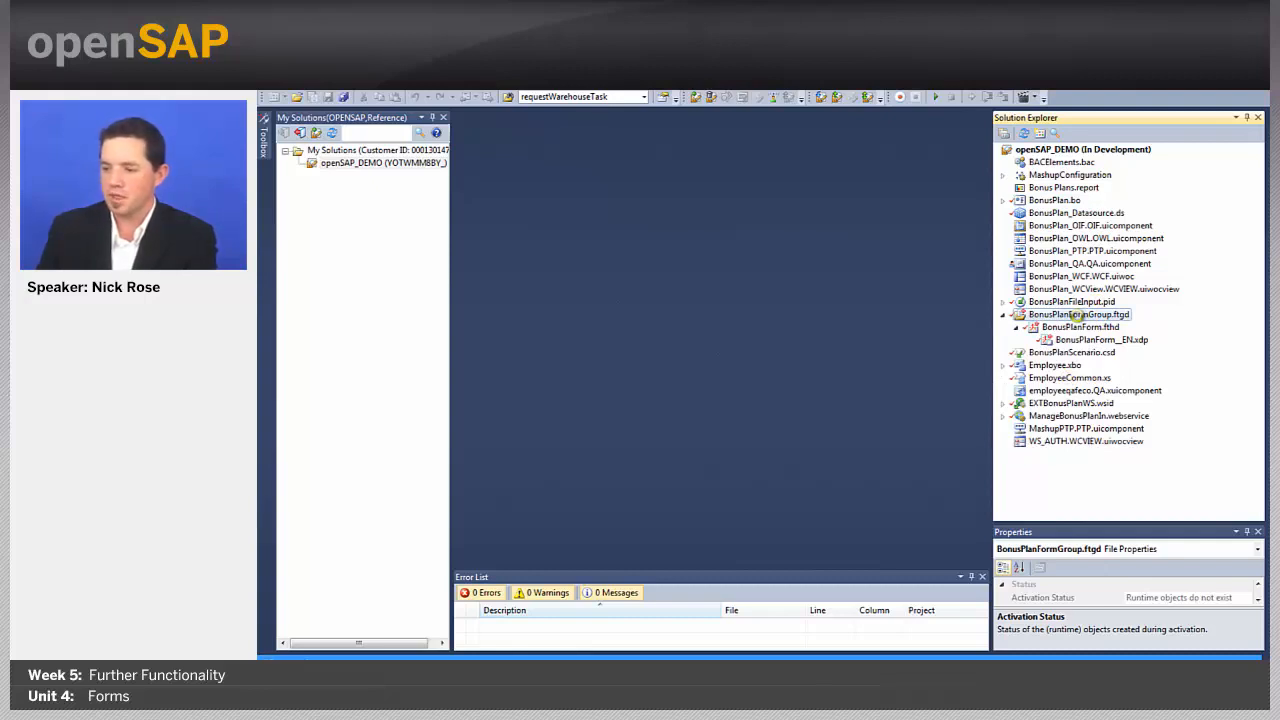
# Step: Activate BonusPlanFormGroup.ftgd from its Solution Explorer context menu
pyautogui.rightClick(1078, 318)
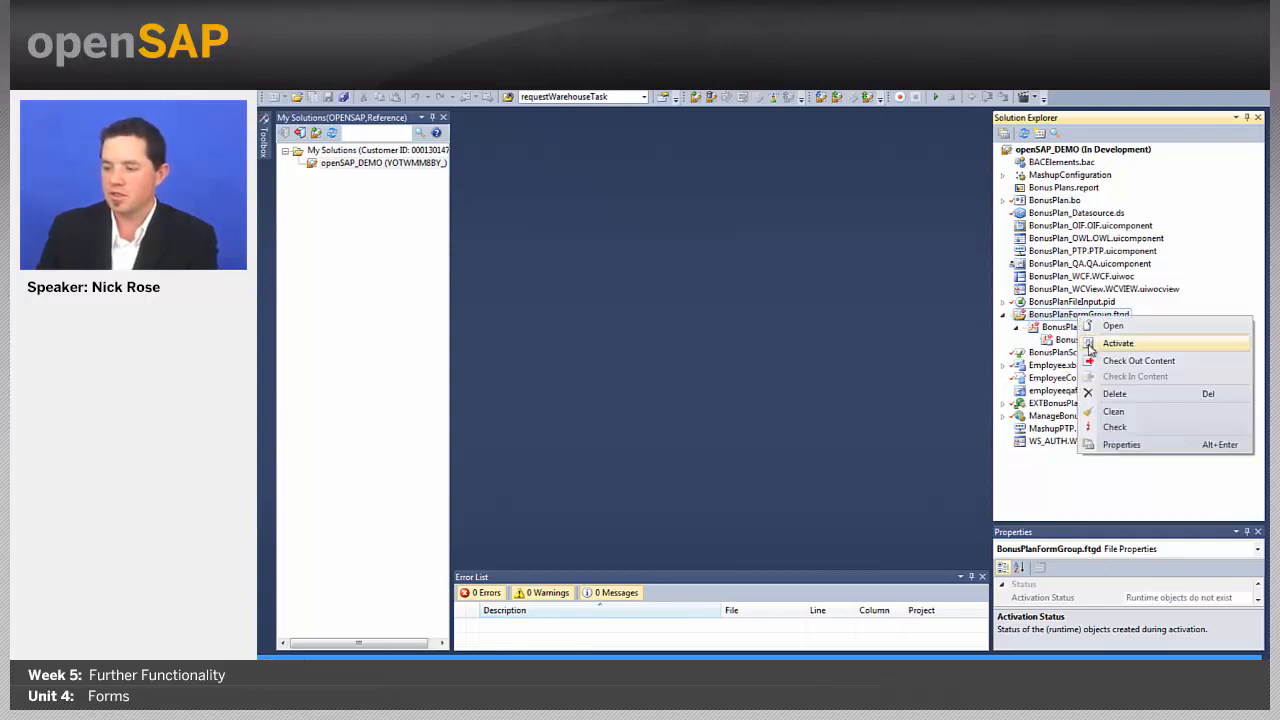
pyautogui.click(1087, 341)
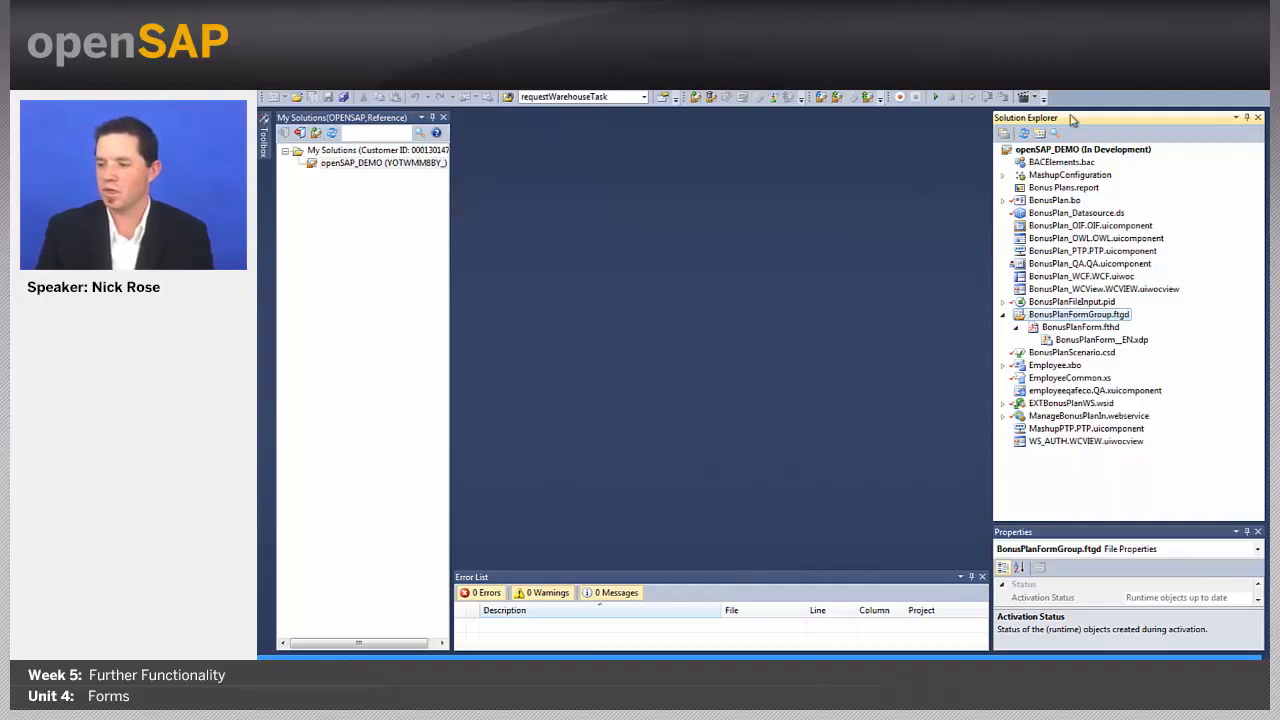
# Step: Deploy business configuration for all openSAP_DEMO content, then return to the BonusPlan_QA UI designer
pyautogui.rightClick(1041, 155)
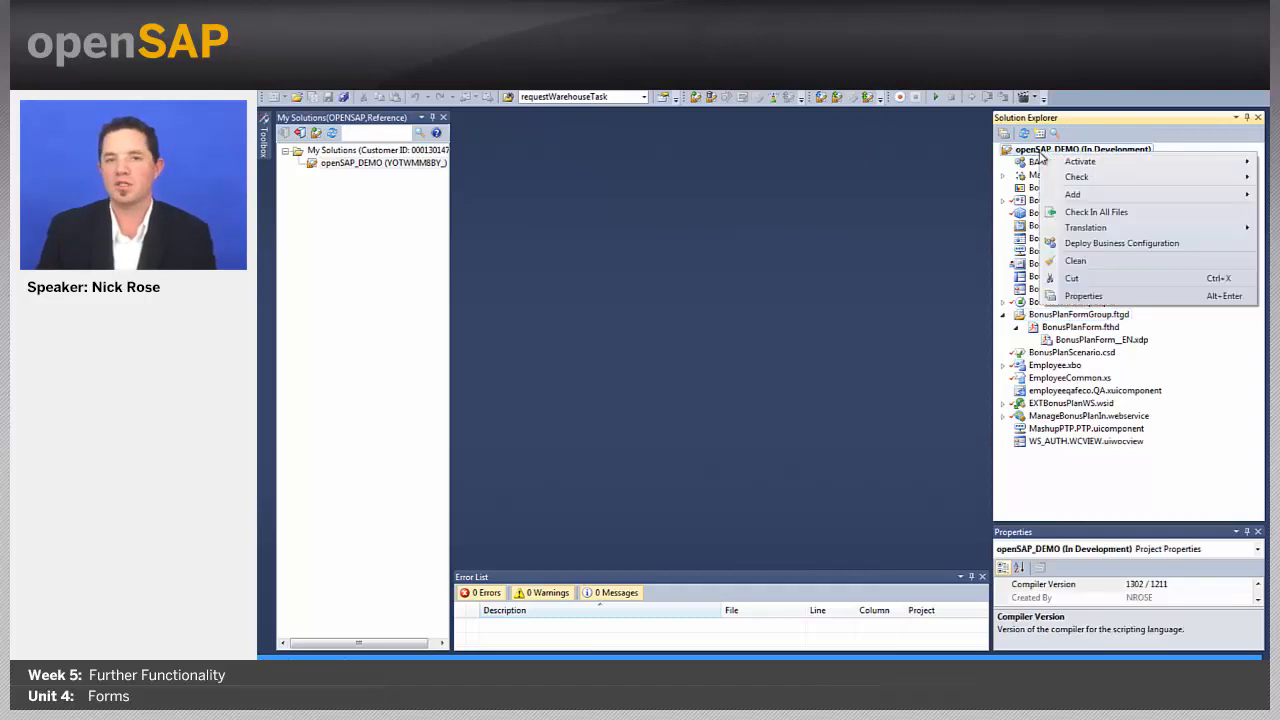
pyautogui.click(1097, 246)
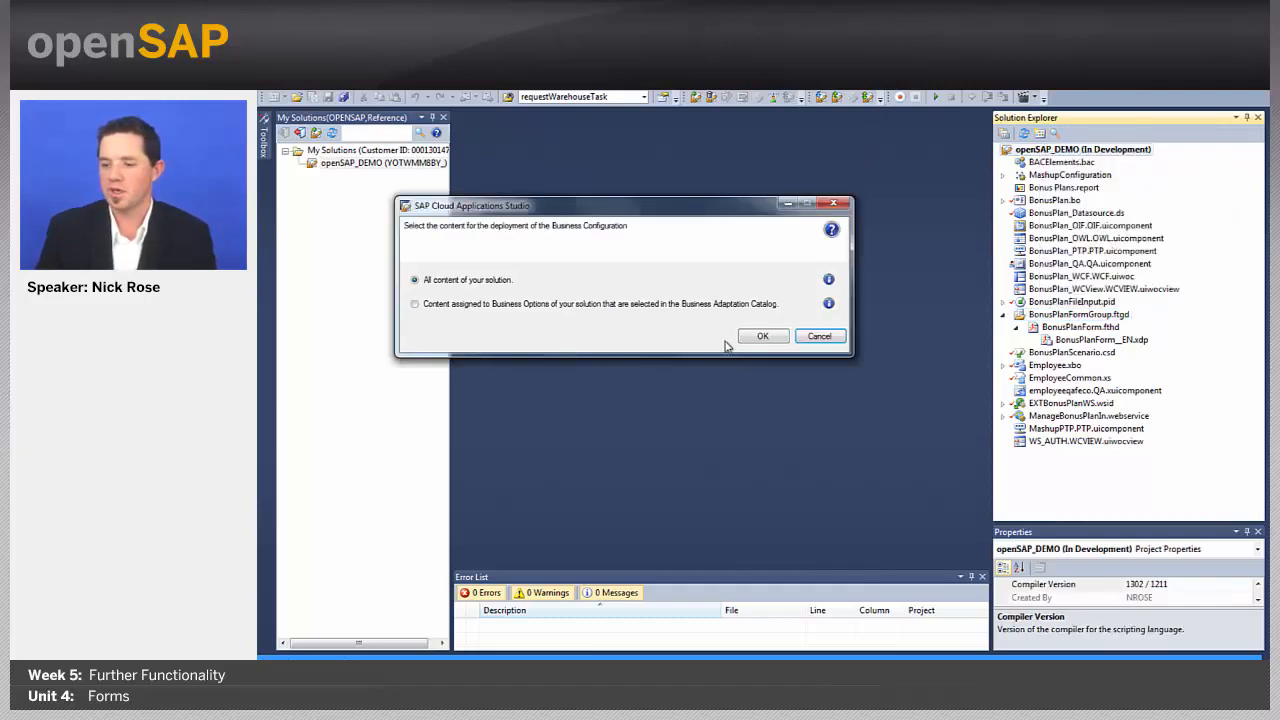
pyautogui.click(762, 336)
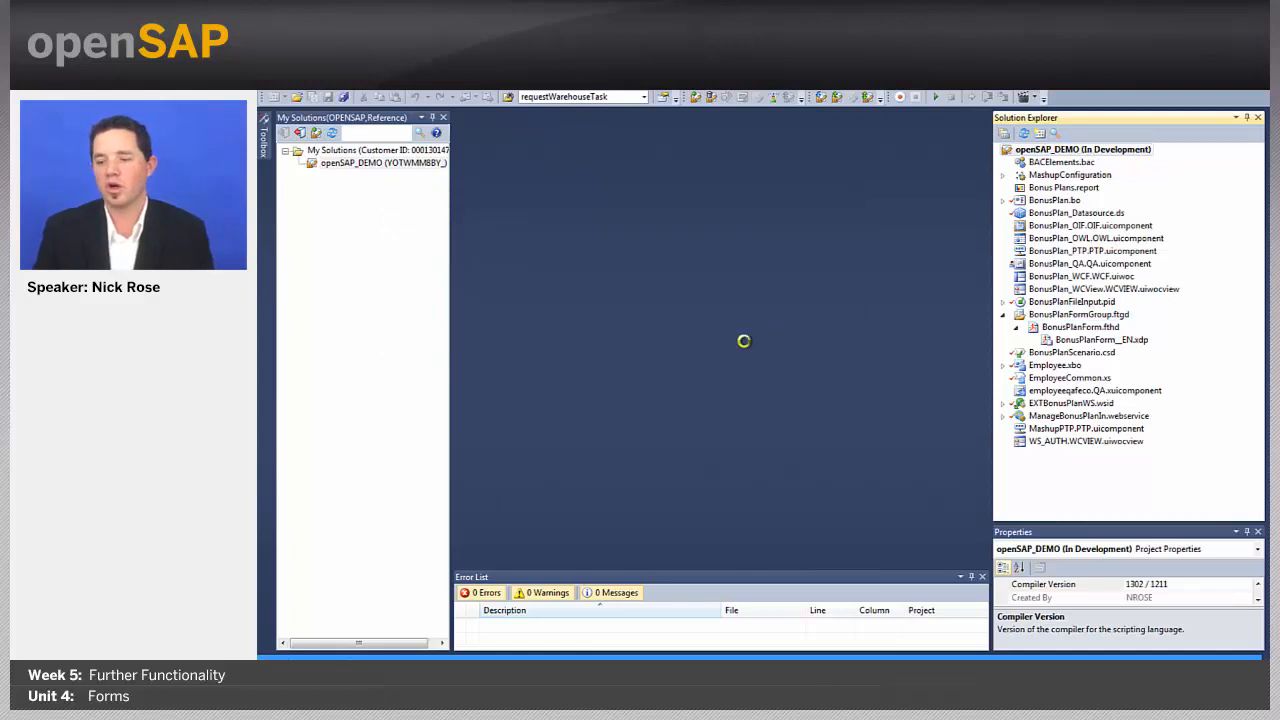
pyautogui.moveTo(415, 650)
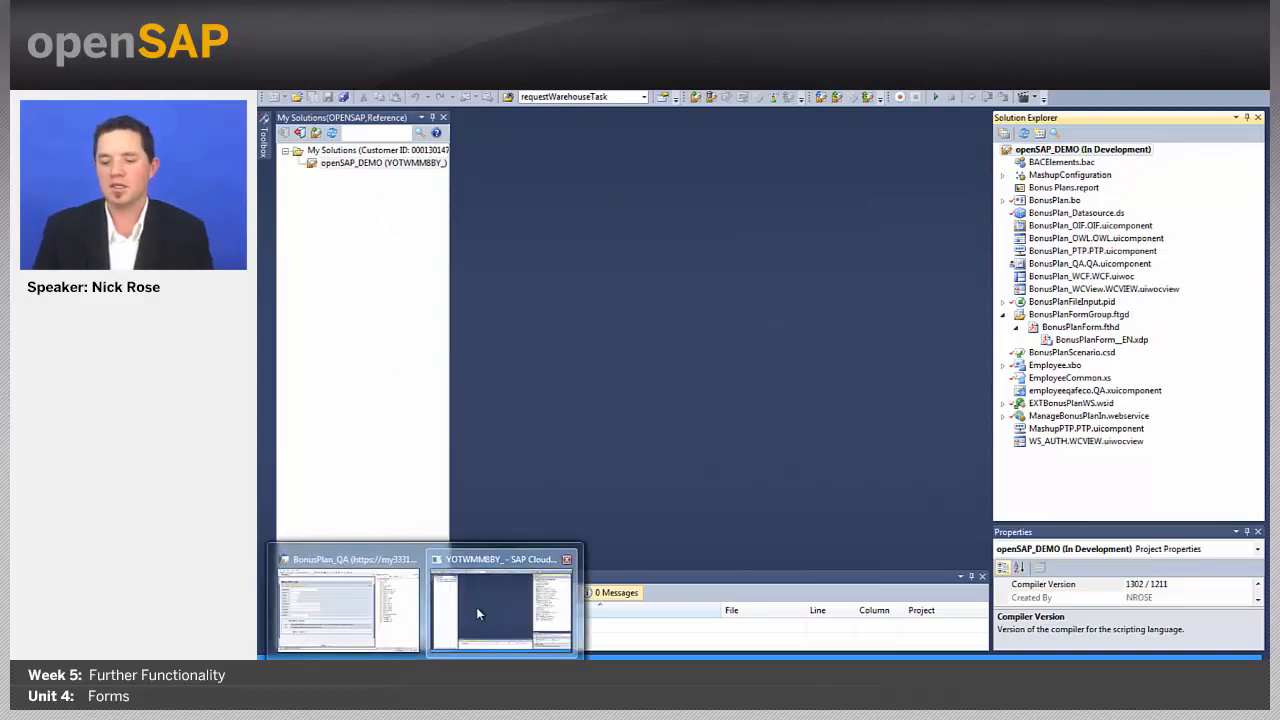
pyautogui.click(476, 607)
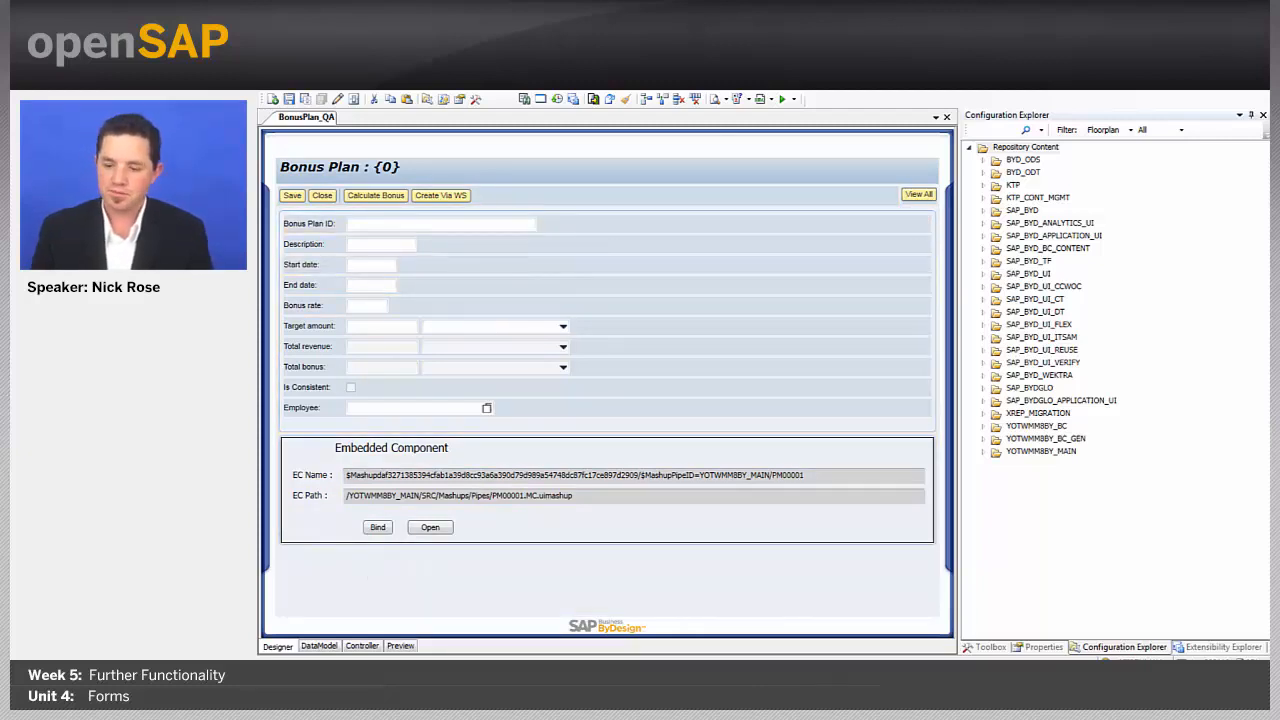
# Step: Add a new data field under Root in the BonusPlan_QA data model
pyautogui.moveTo(352, 648)
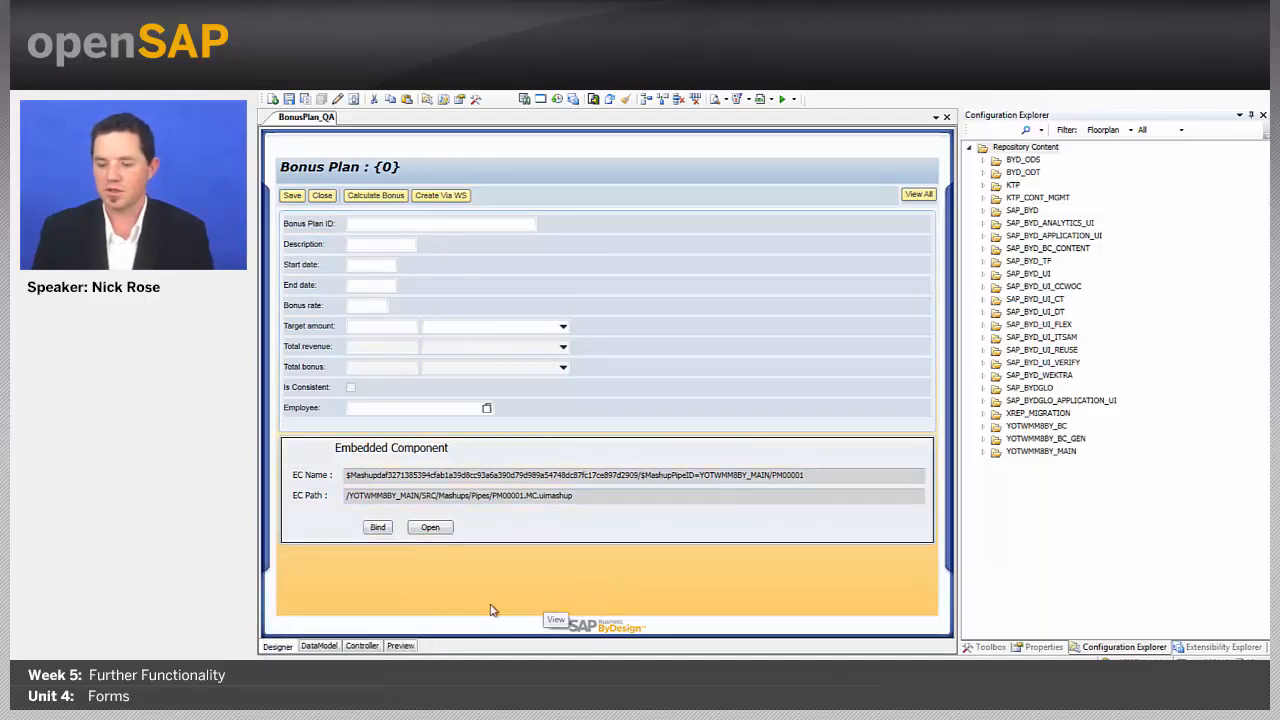
pyautogui.click(319, 646)
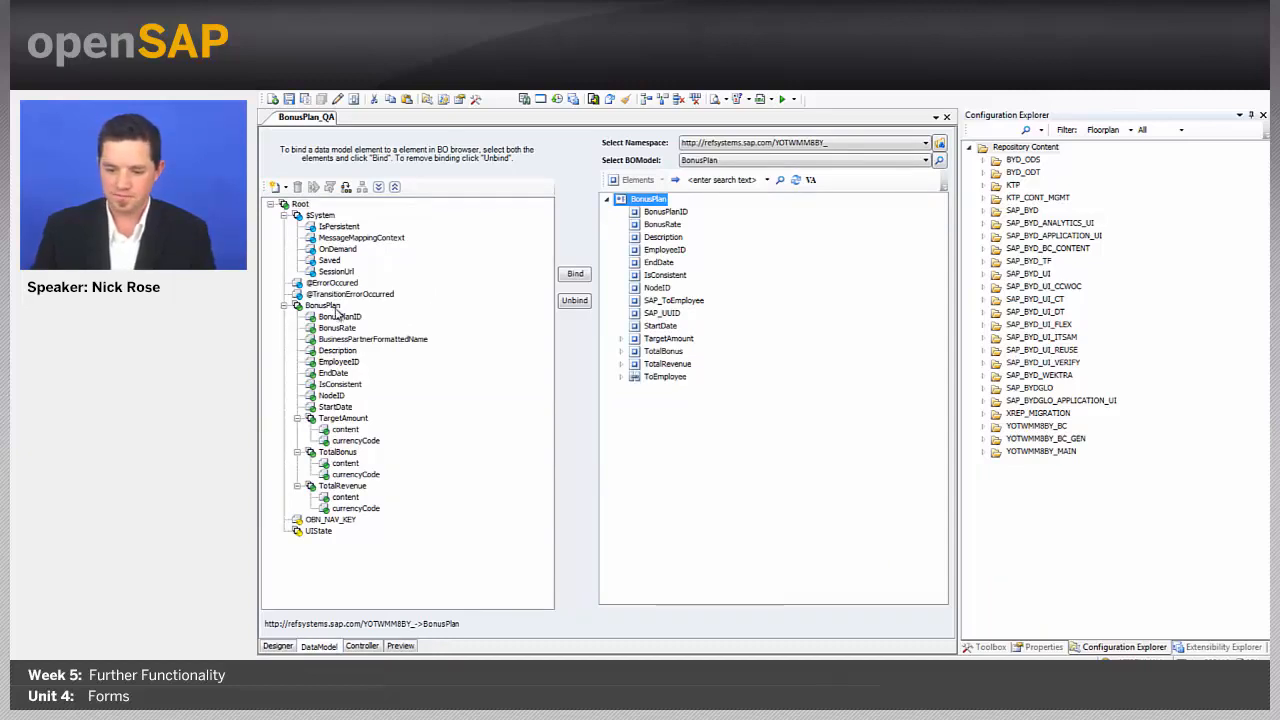
pyautogui.rightClick(302, 206)
pyautogui.click(348, 213)
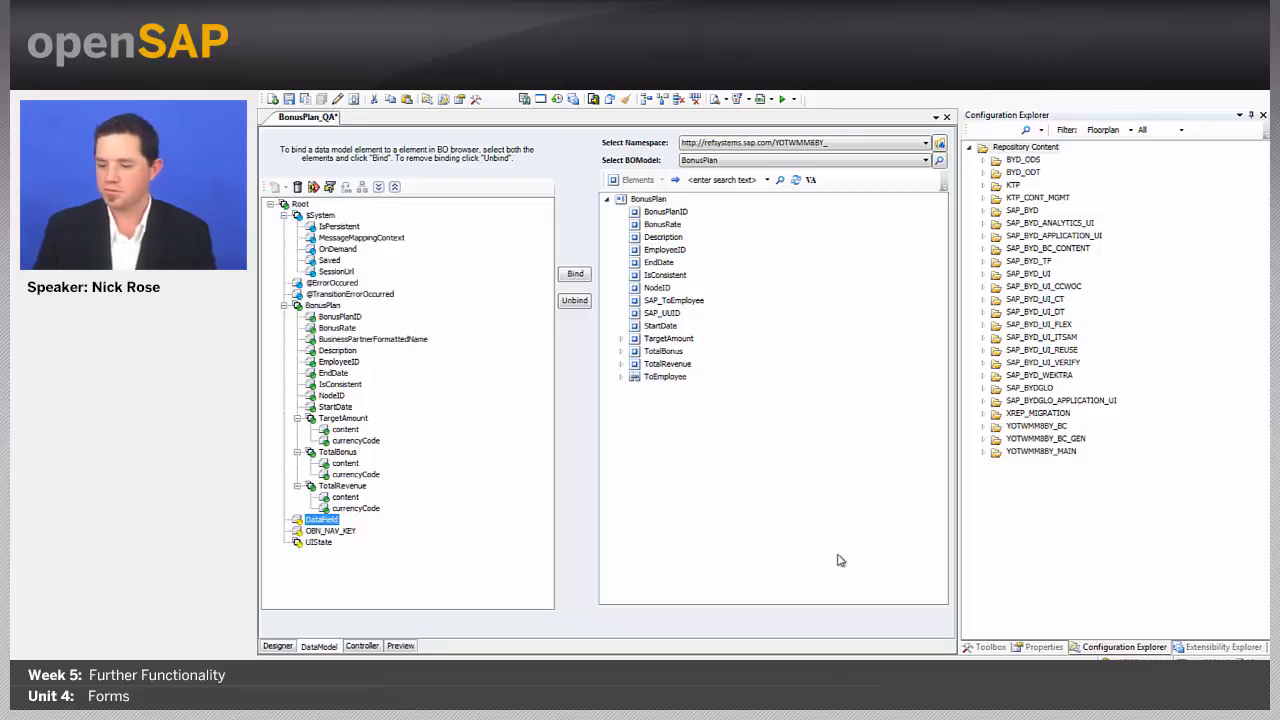
# Step: Give the data field initial value True, type boolean, and name bool_true
pyautogui.click(1038, 647)
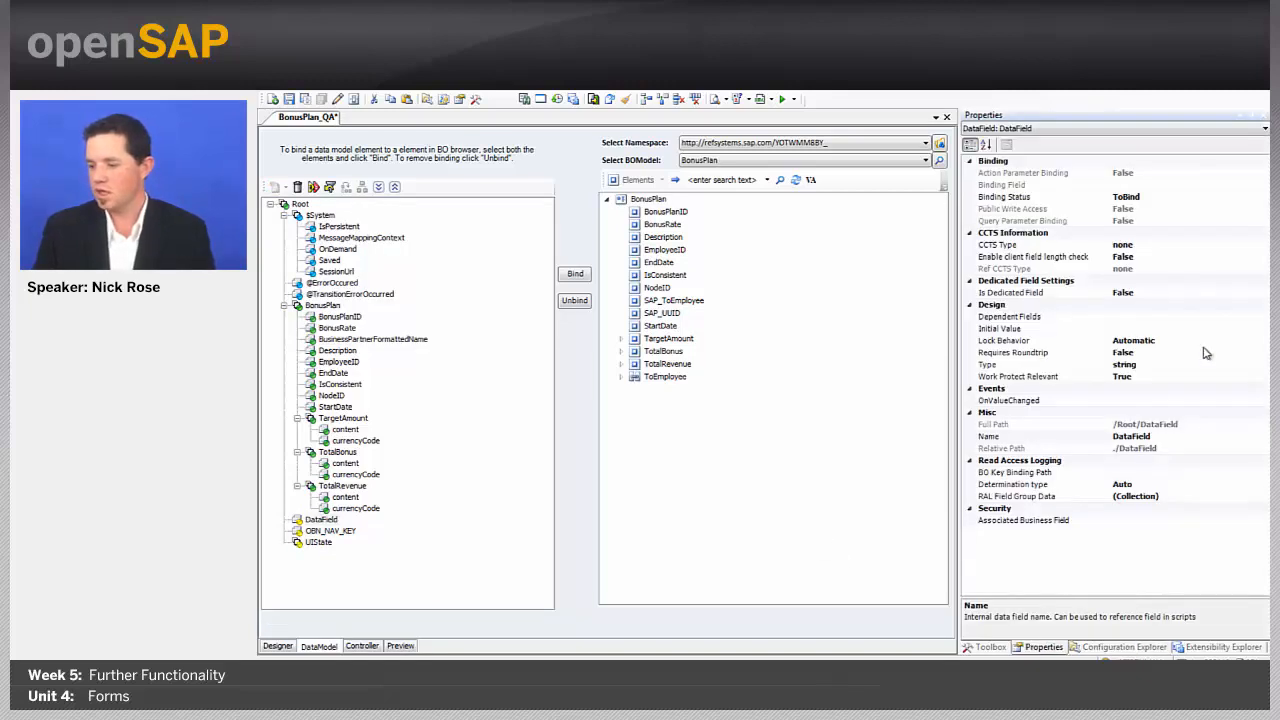
pyautogui.click(1126, 330)
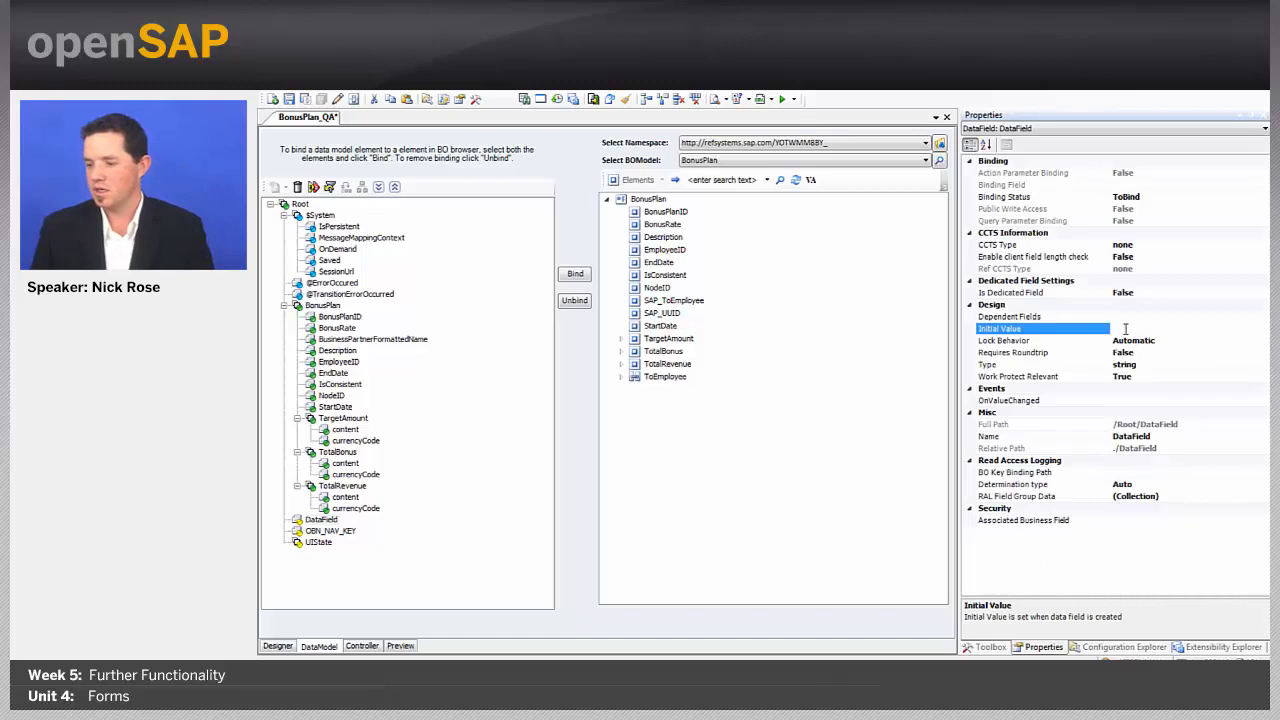
pyautogui.write('True')
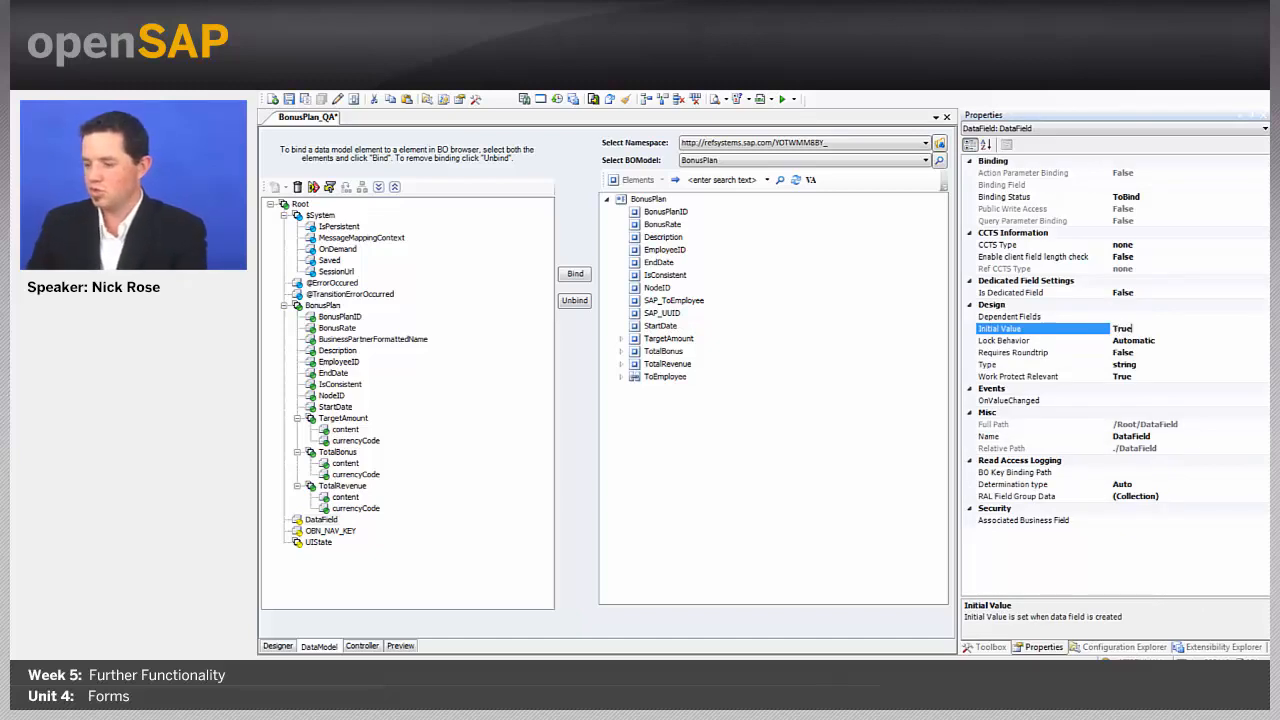
pyautogui.click(1248, 363)
pyautogui.click(1263, 366)
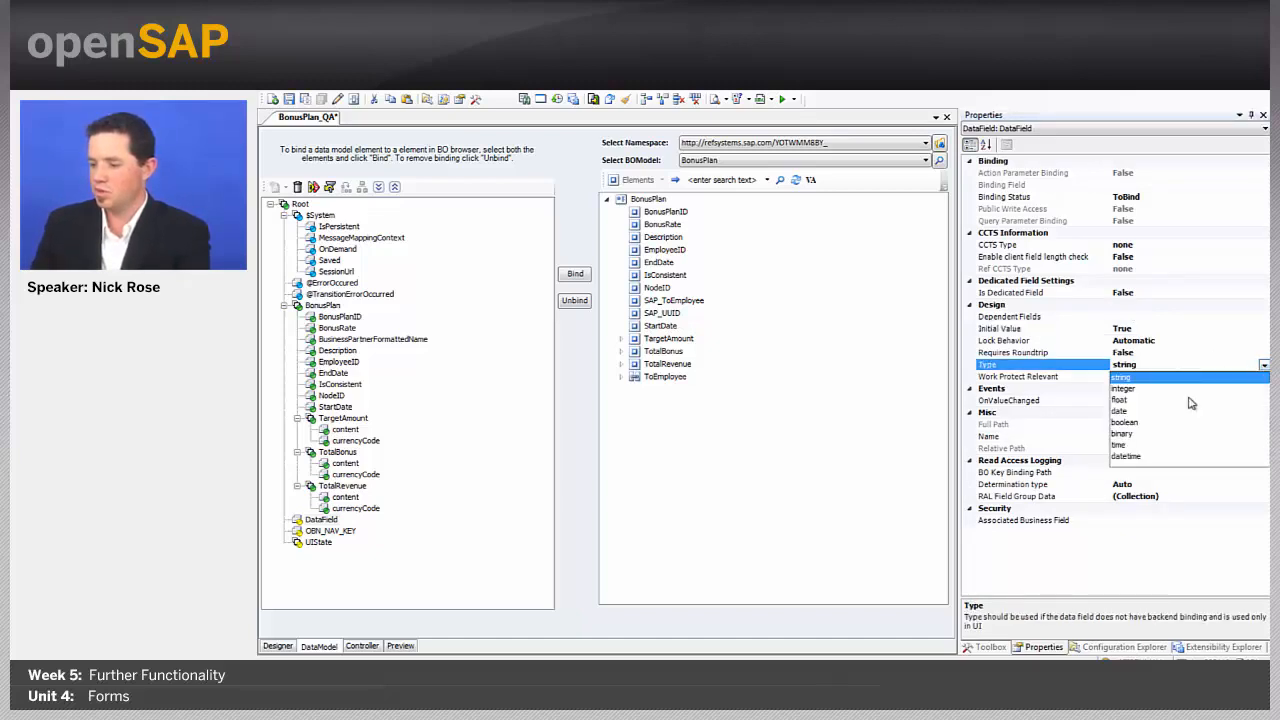
pyautogui.click(1134, 428)
pyautogui.click(1173, 437)
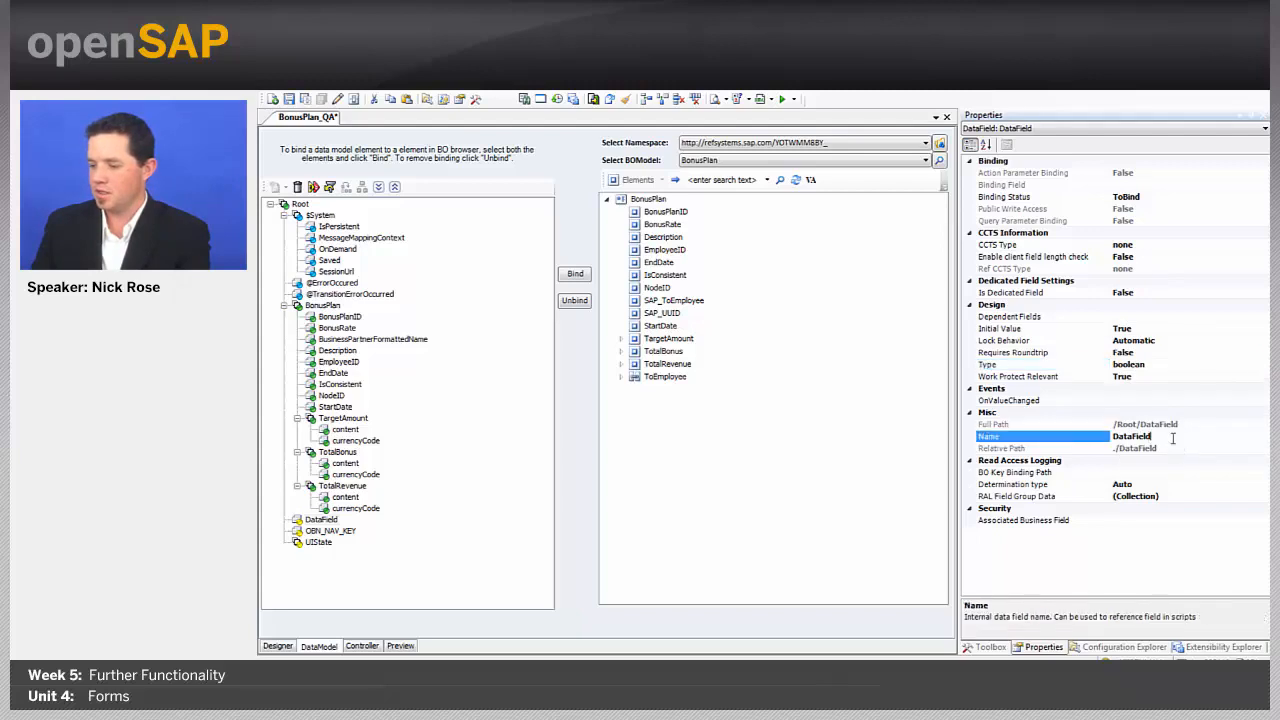
pyautogui.write('boo')
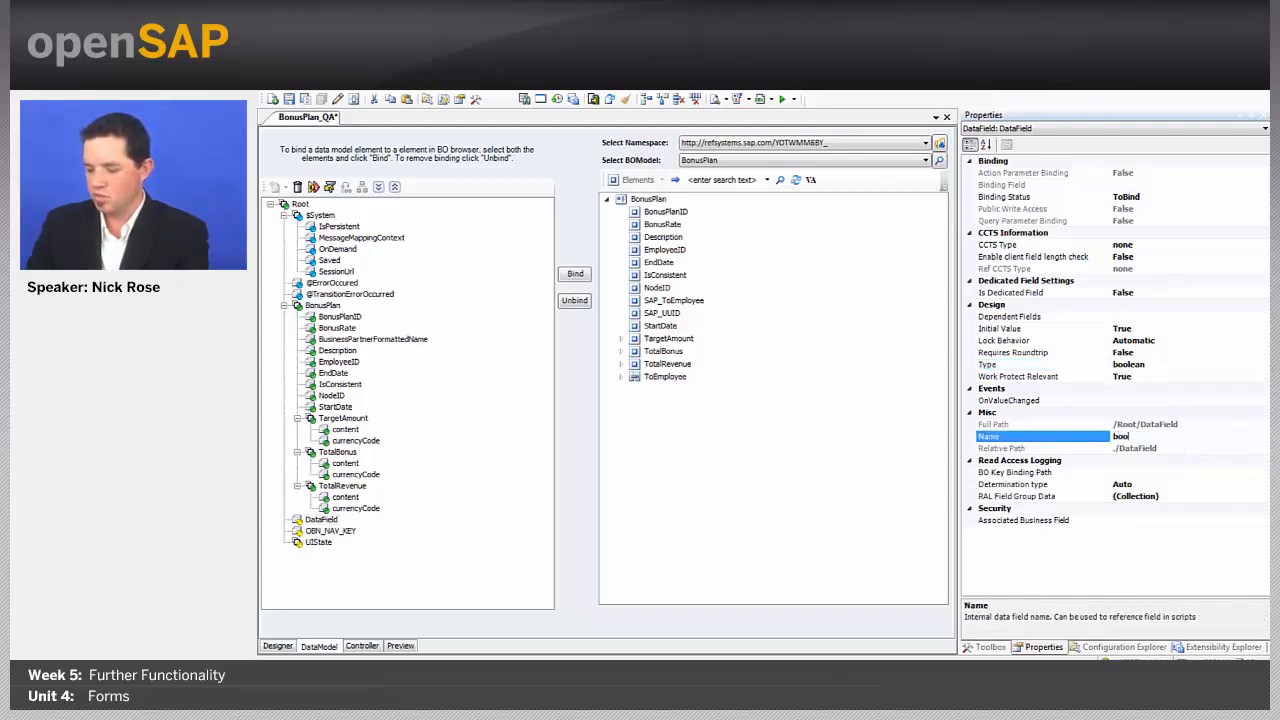
pyautogui.write('l_true')
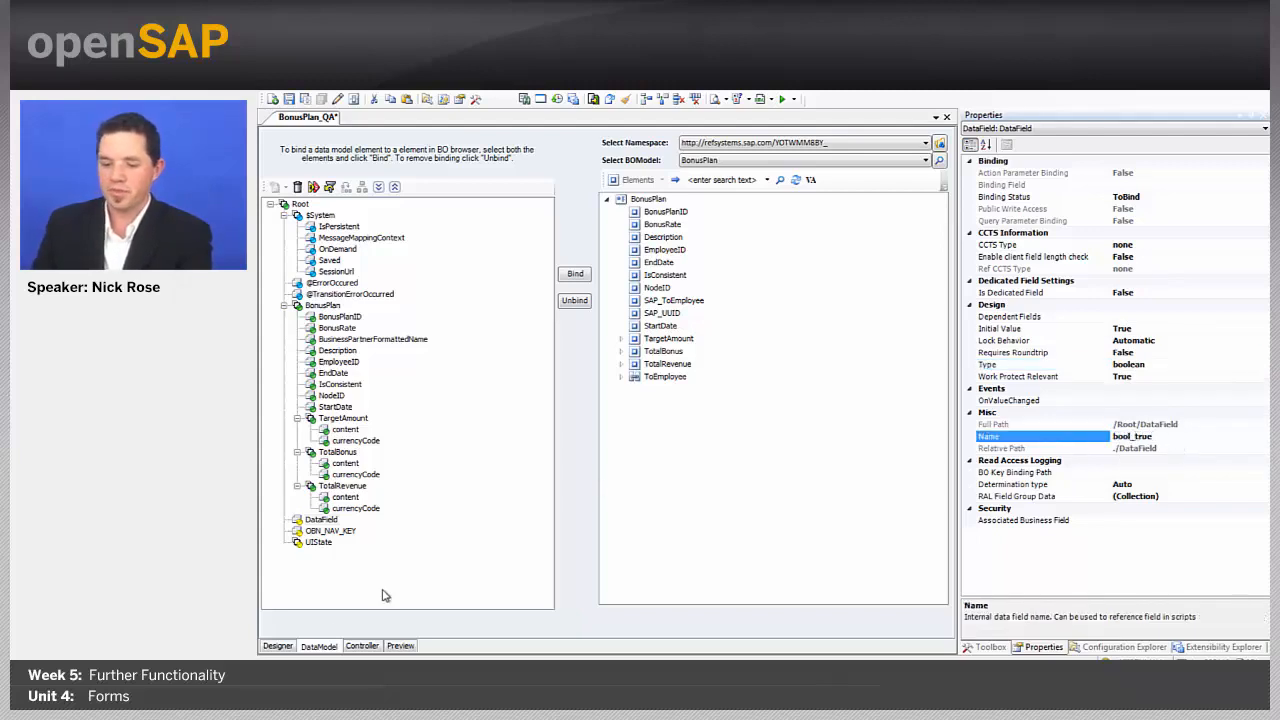
pyautogui.click(362, 646)
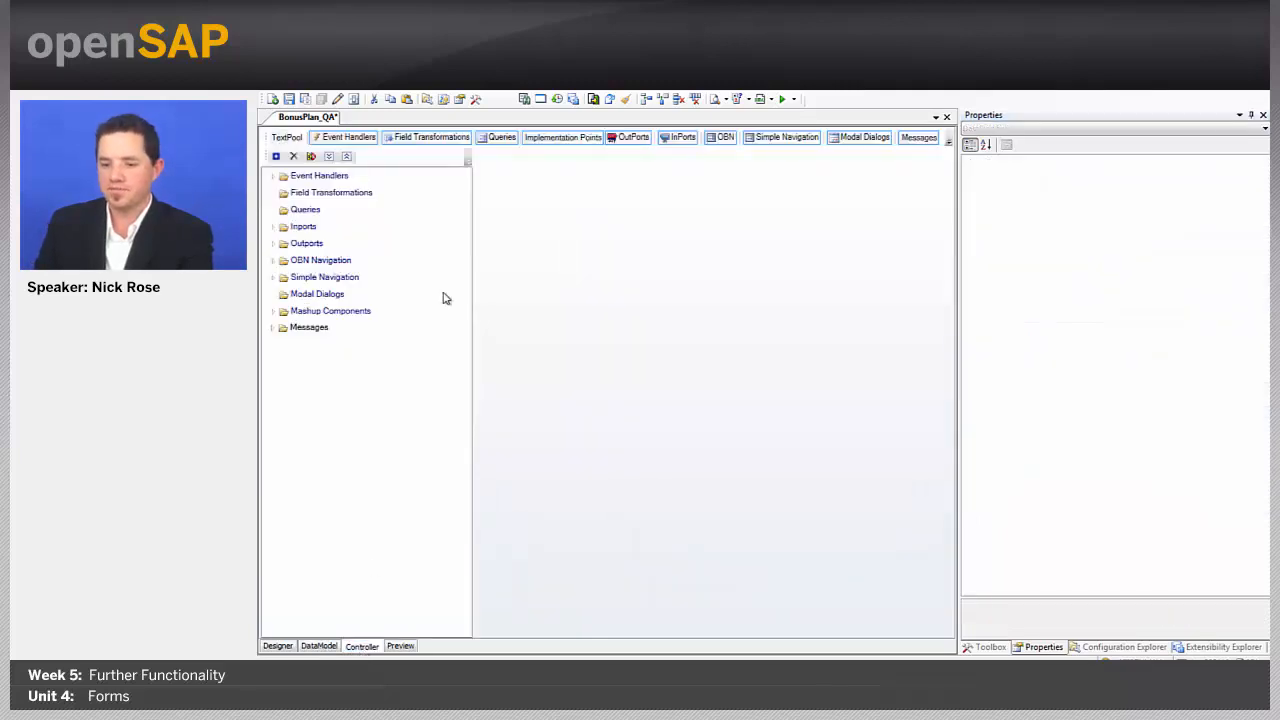
# Step: Add a new outport to the floorplan and rename it PreviewOutport
pyautogui.rightClick(307, 246)
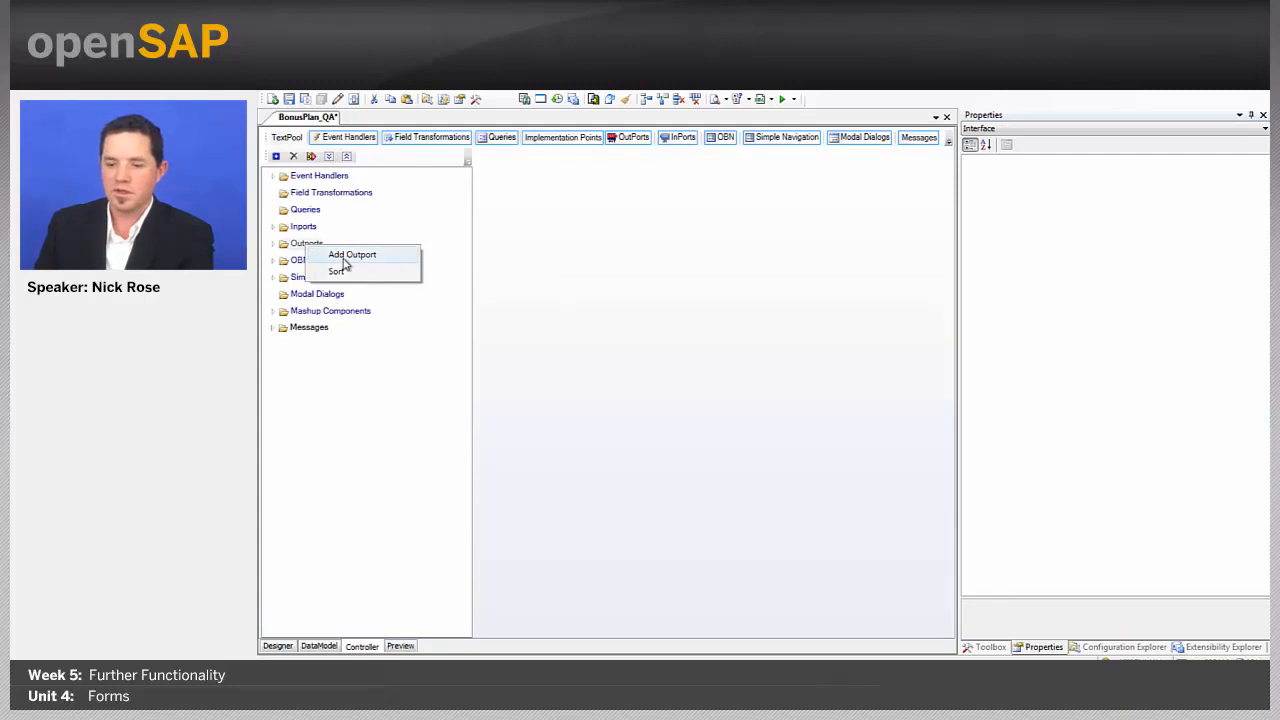
pyautogui.click(345, 256)
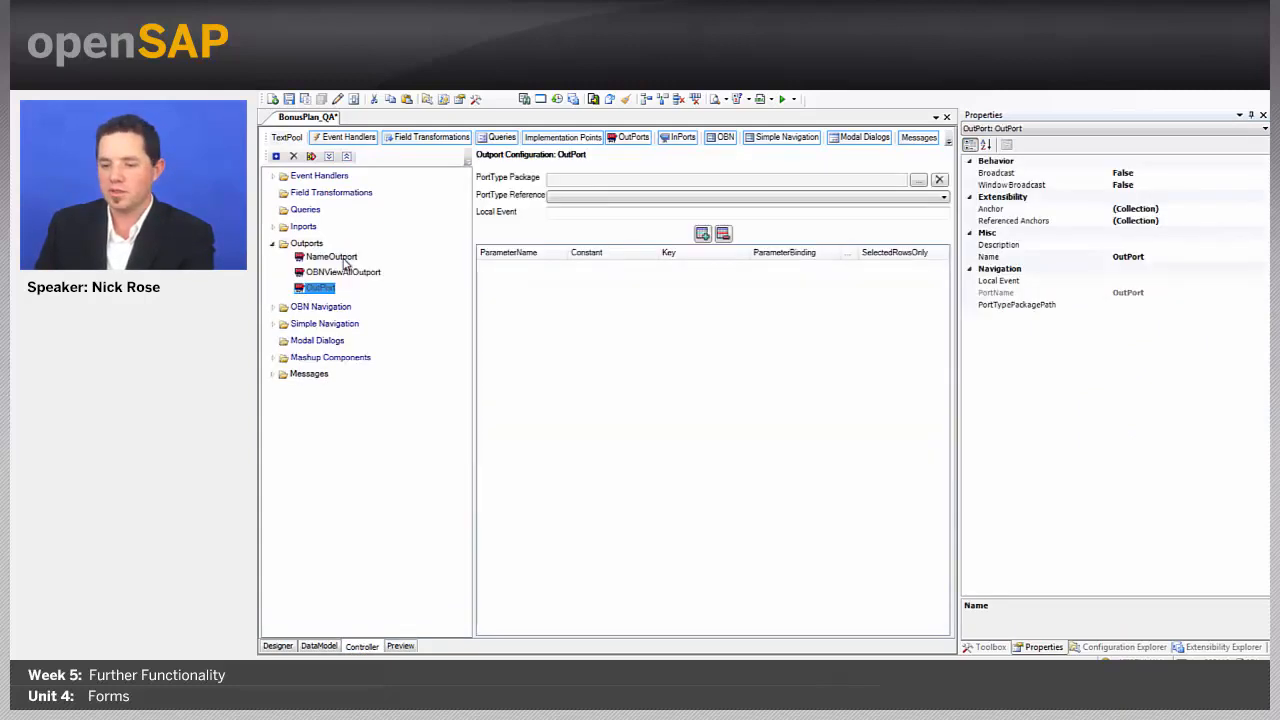
pyautogui.rightClick(320, 290)
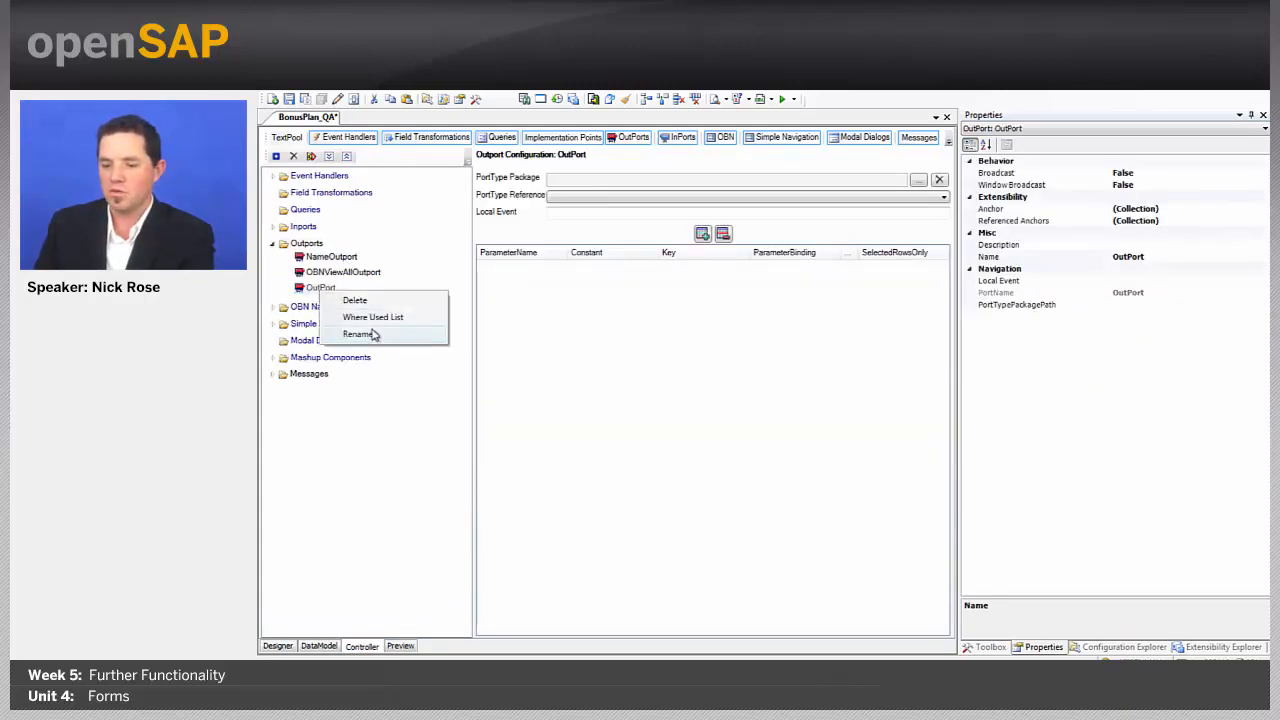
pyautogui.click(371, 333)
pyautogui.write('P')
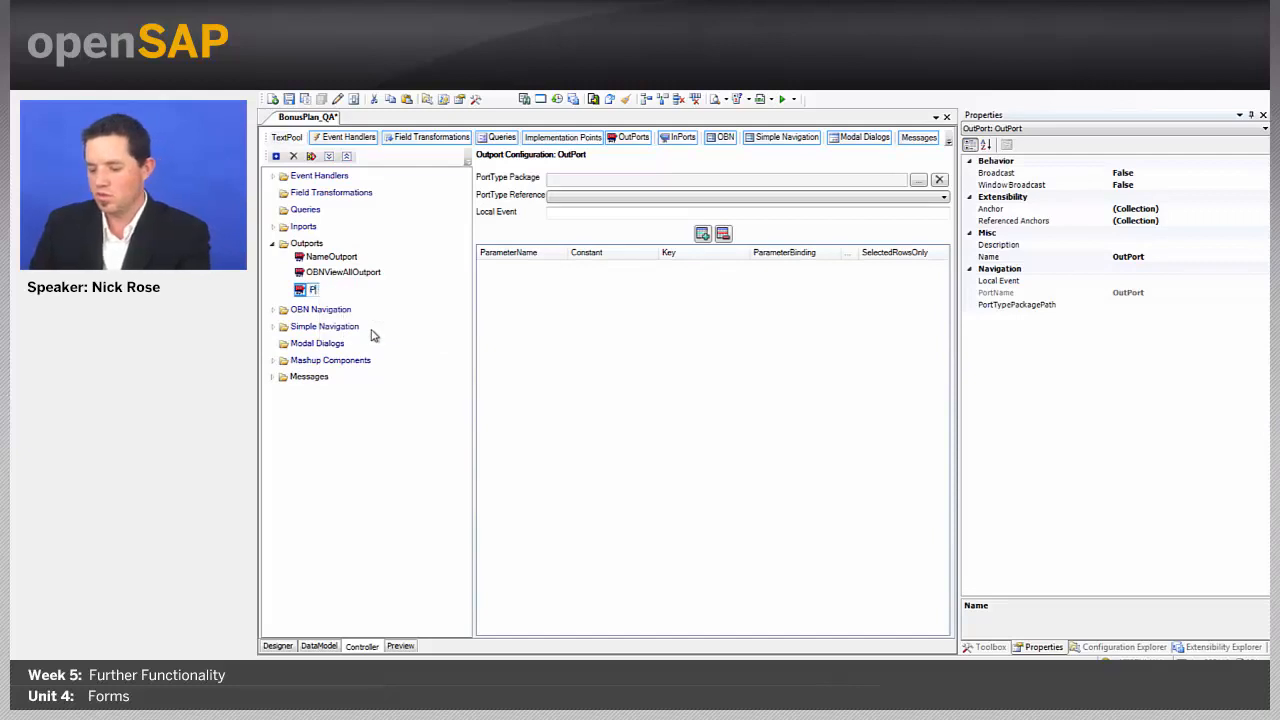
pyautogui.write('reviewOutport')
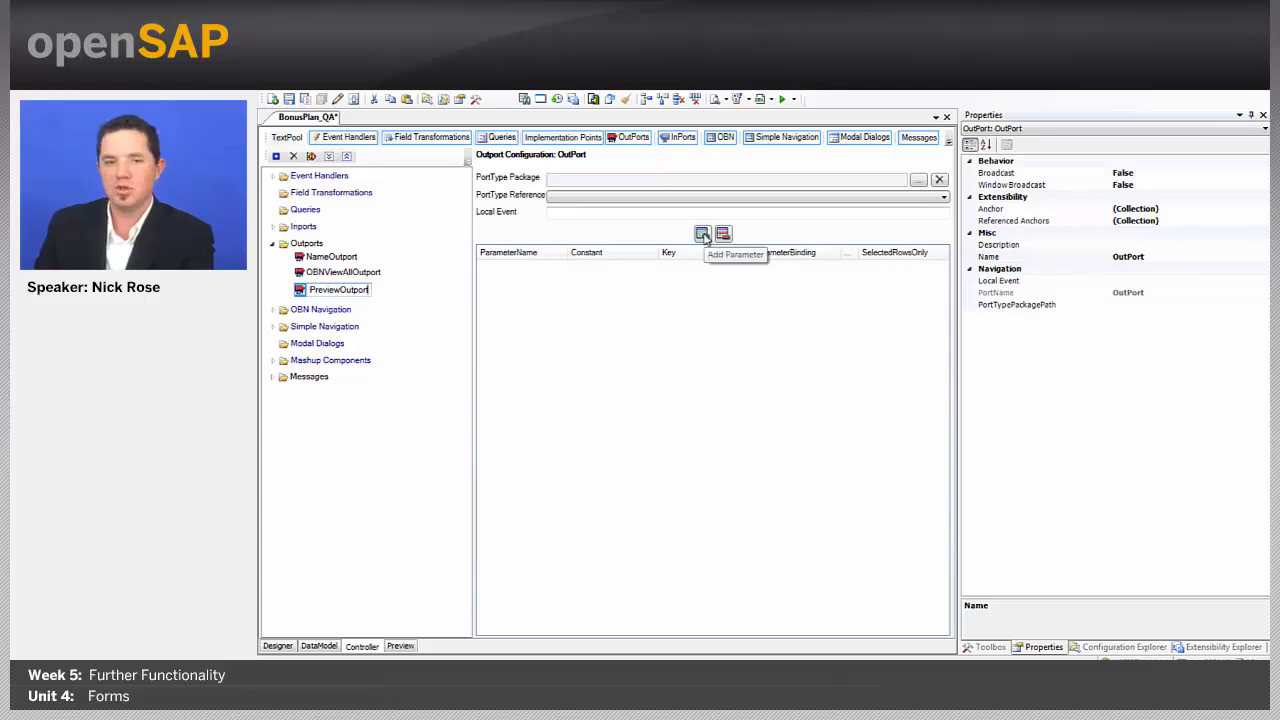
# Step: Add two parameters to PreviewOutport and bind the first to /Root/bool_true
pyautogui.click(703, 236)
pyautogui.click(703, 236)
pyautogui.click(855, 267)
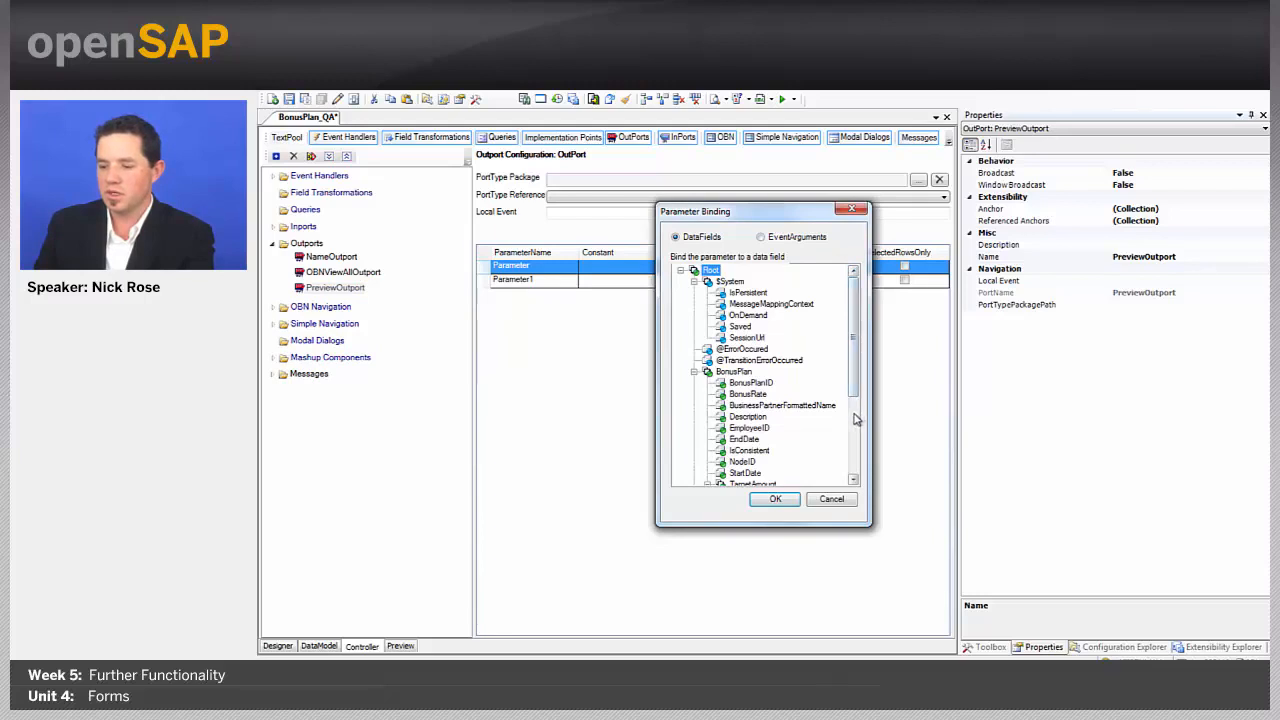
pyautogui.scroll(-4, 855, 419)
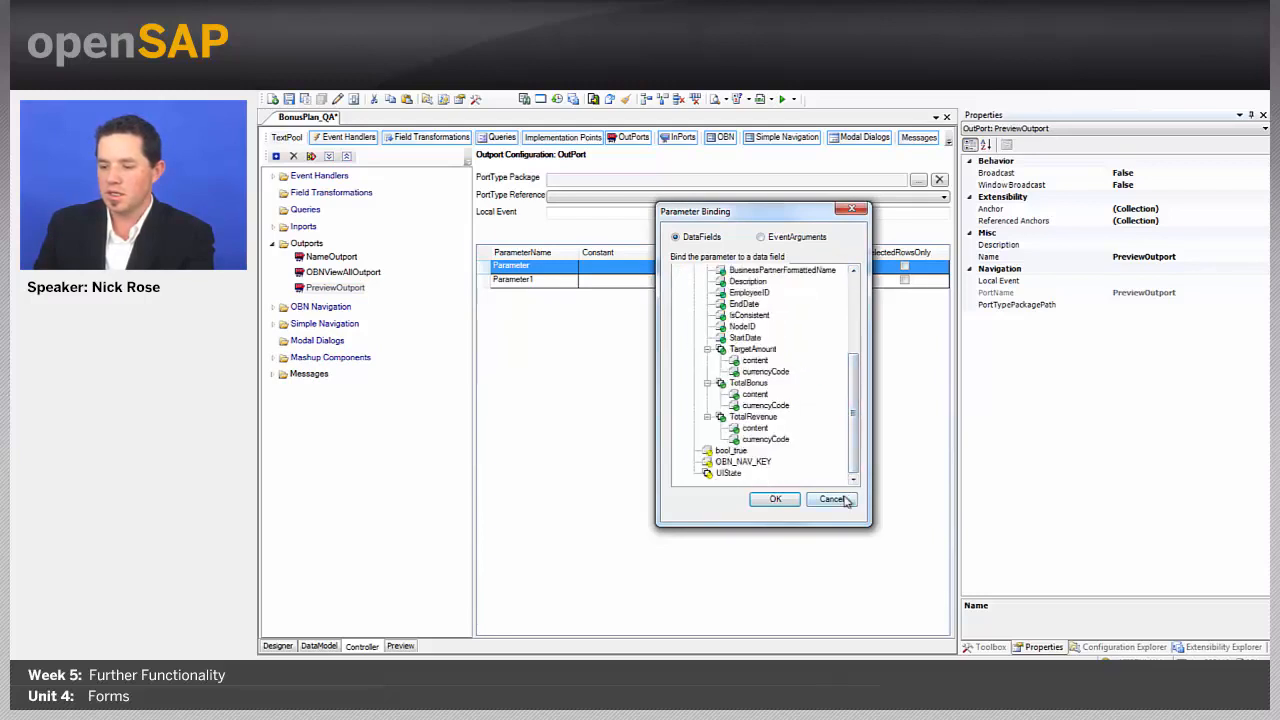
pyautogui.click(738, 451)
pyautogui.click(778, 500)
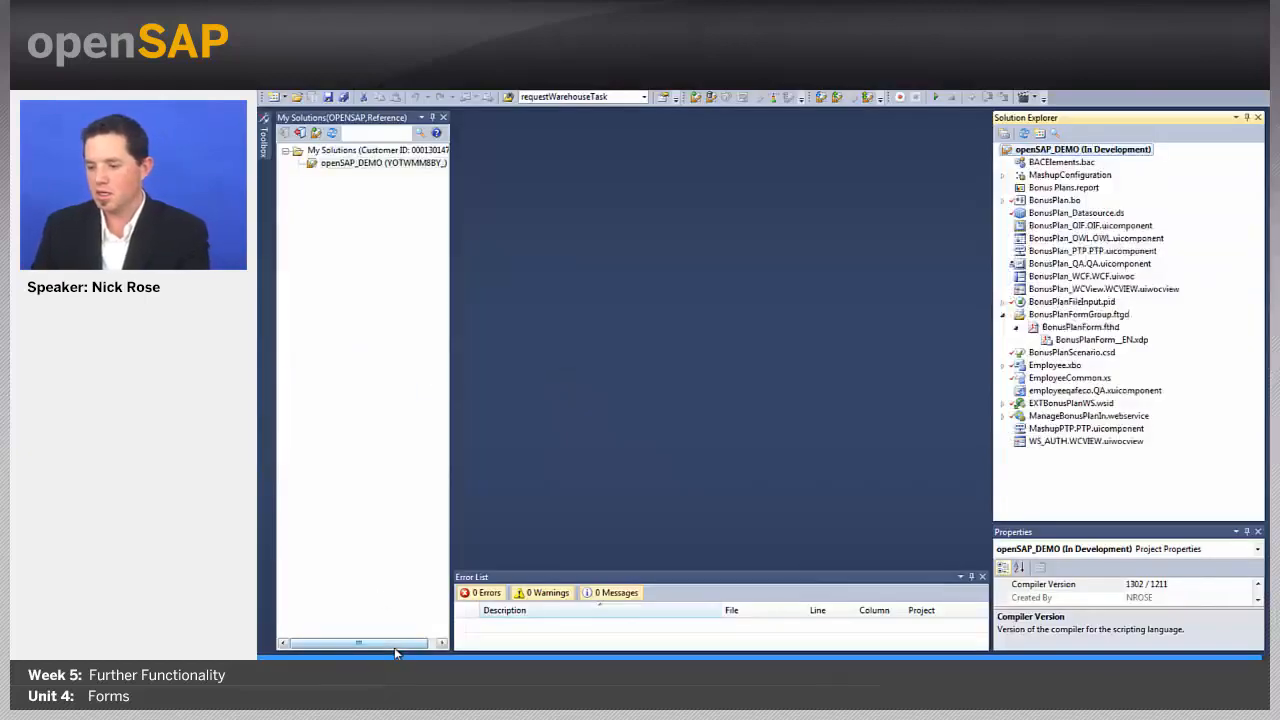
# Step: Open BonusPlanFormGroup.ftgd and copy its group code value
pyautogui.click(1088, 316)
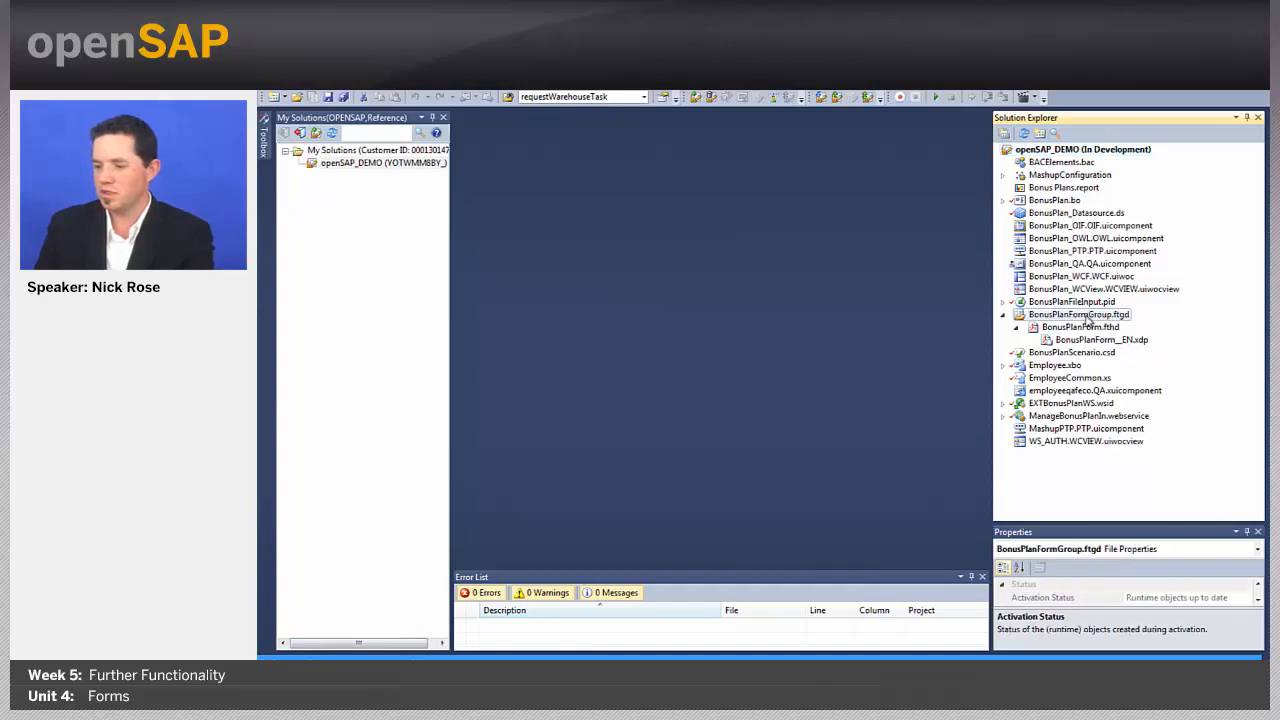
pyautogui.doubleClick(1088, 316)
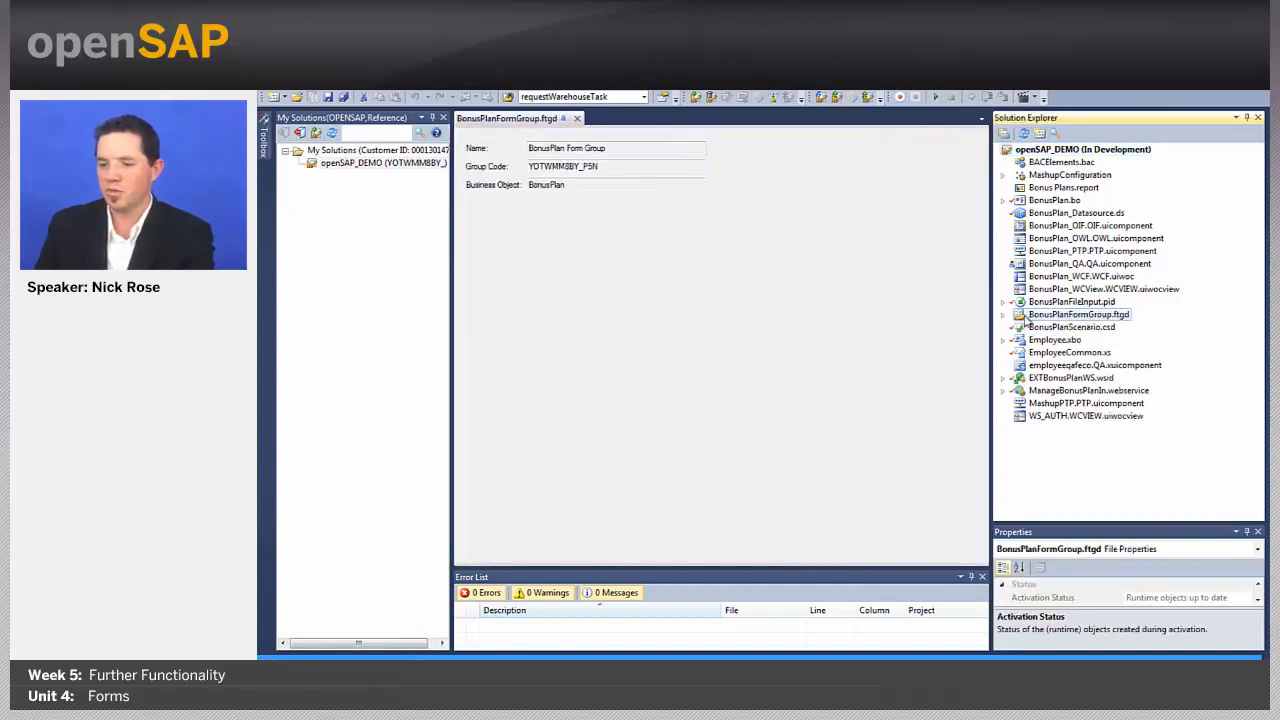
pyautogui.click(608, 165)
pyautogui.moveTo(586, 161); pyautogui.dragTo(520, 165)
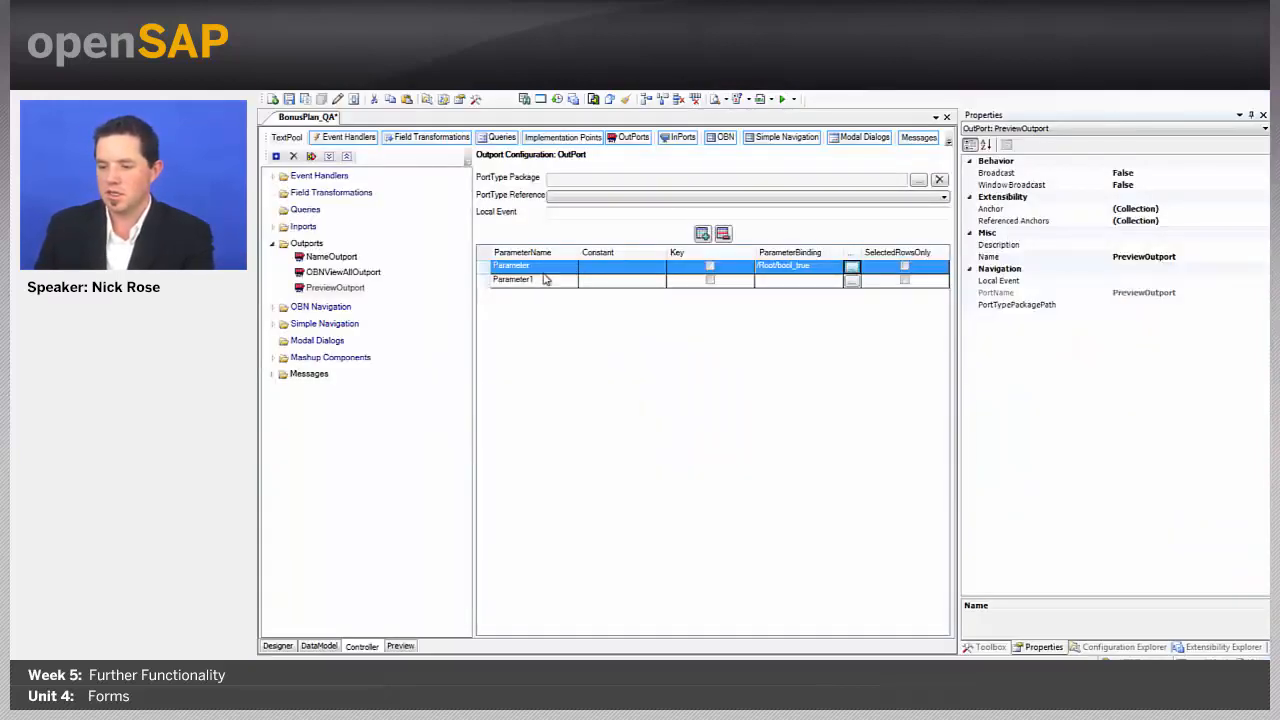
# Step: Rename Parameter1 to GroupCode and paste the copied group code as its constant
pyautogui.click(535, 281)
pyautogui.click(535, 281)
pyautogui.write('GroupCod')
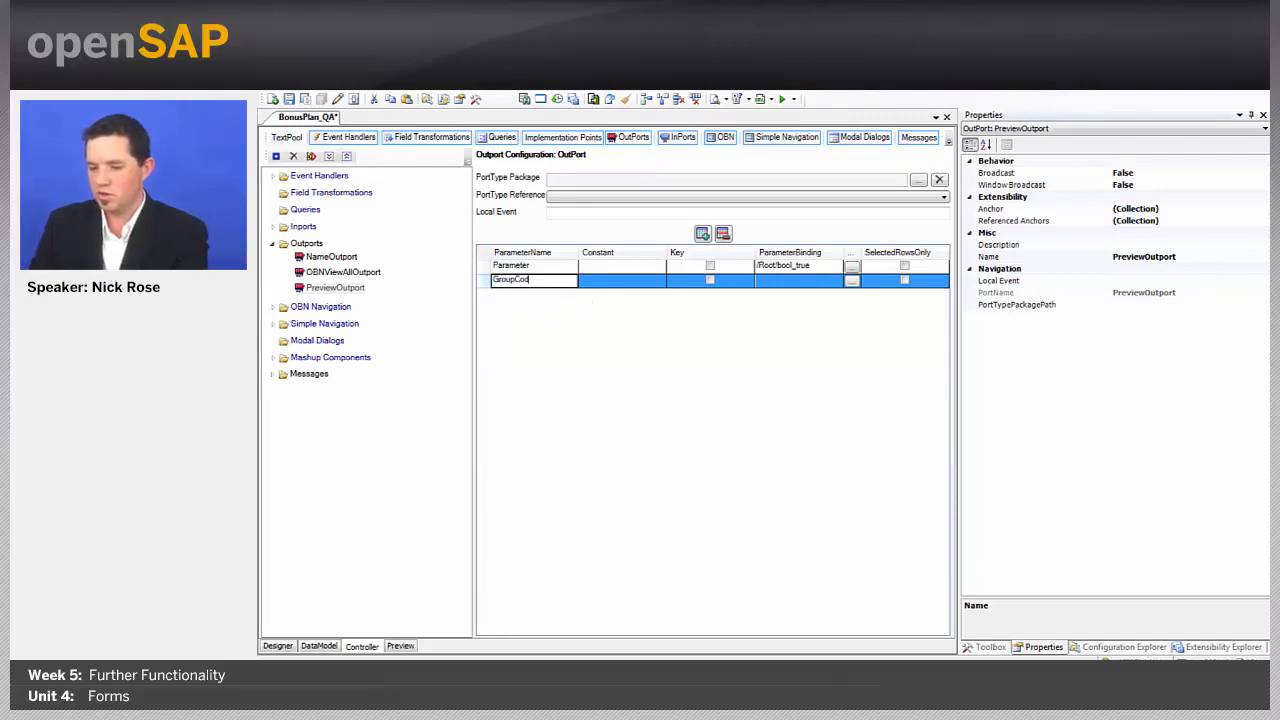
pyautogui.write('e')
pyautogui.click(622, 280)
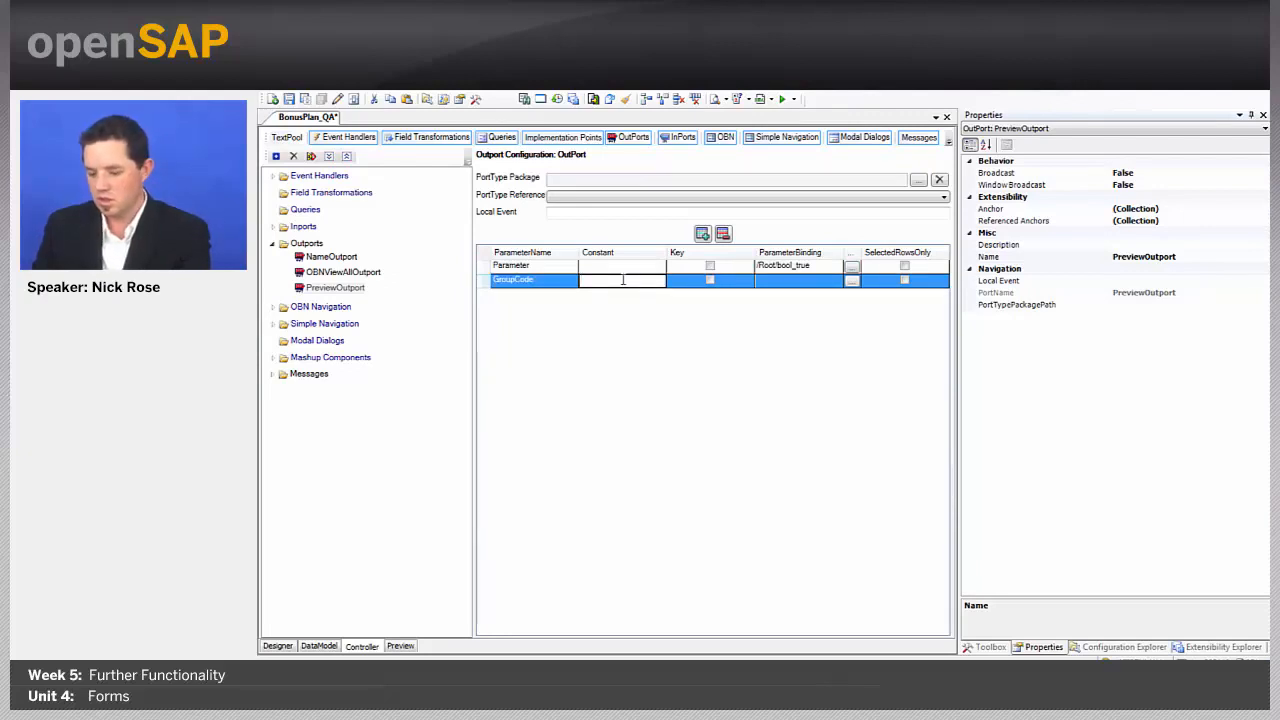
pyautogui.write('YOTWMMBBY_PSN')
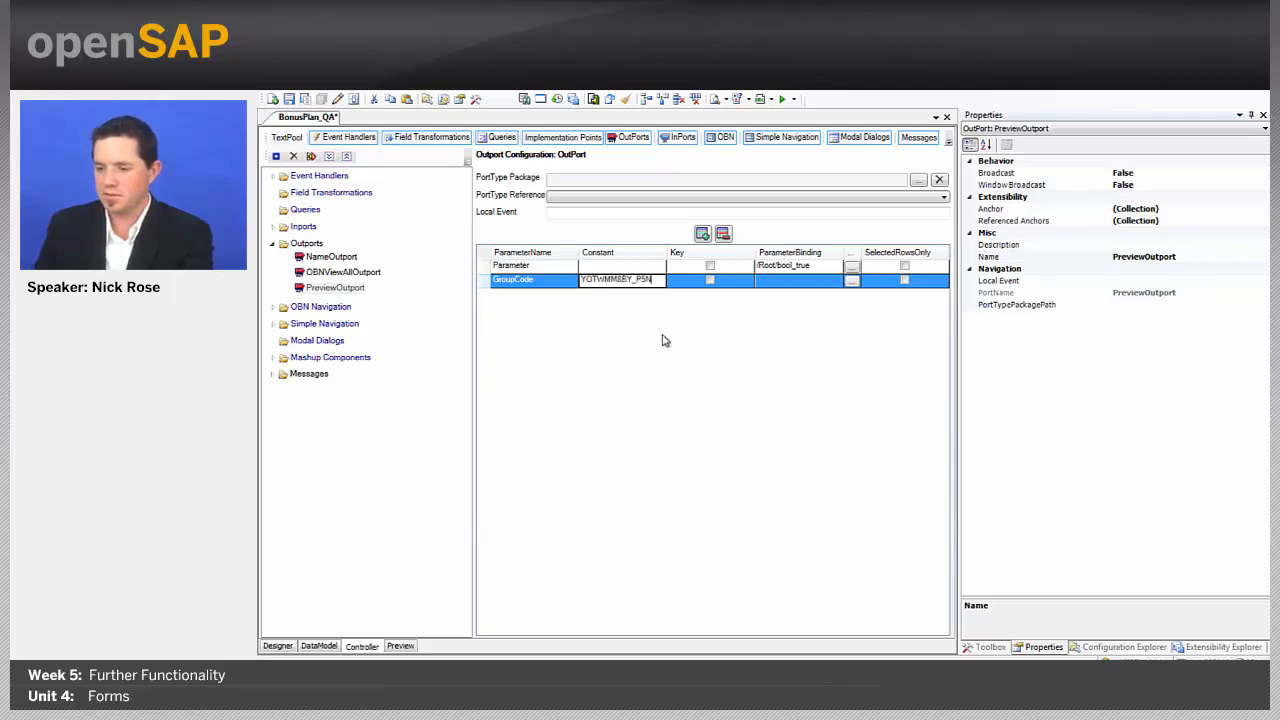
pyautogui.click(528, 266)
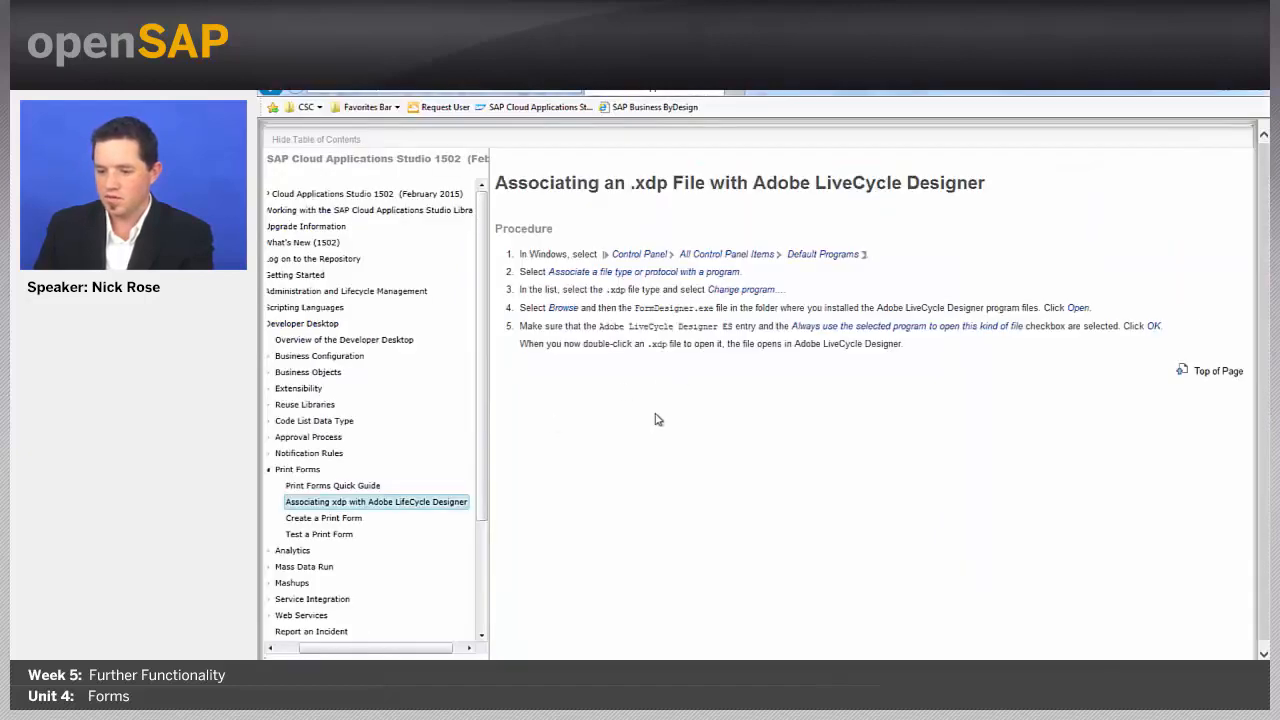
# Step: Browse the Create a Print Form and Test a Print Form help pages
pyautogui.click(338, 519)
pyautogui.scroll(-5, 722, 456)
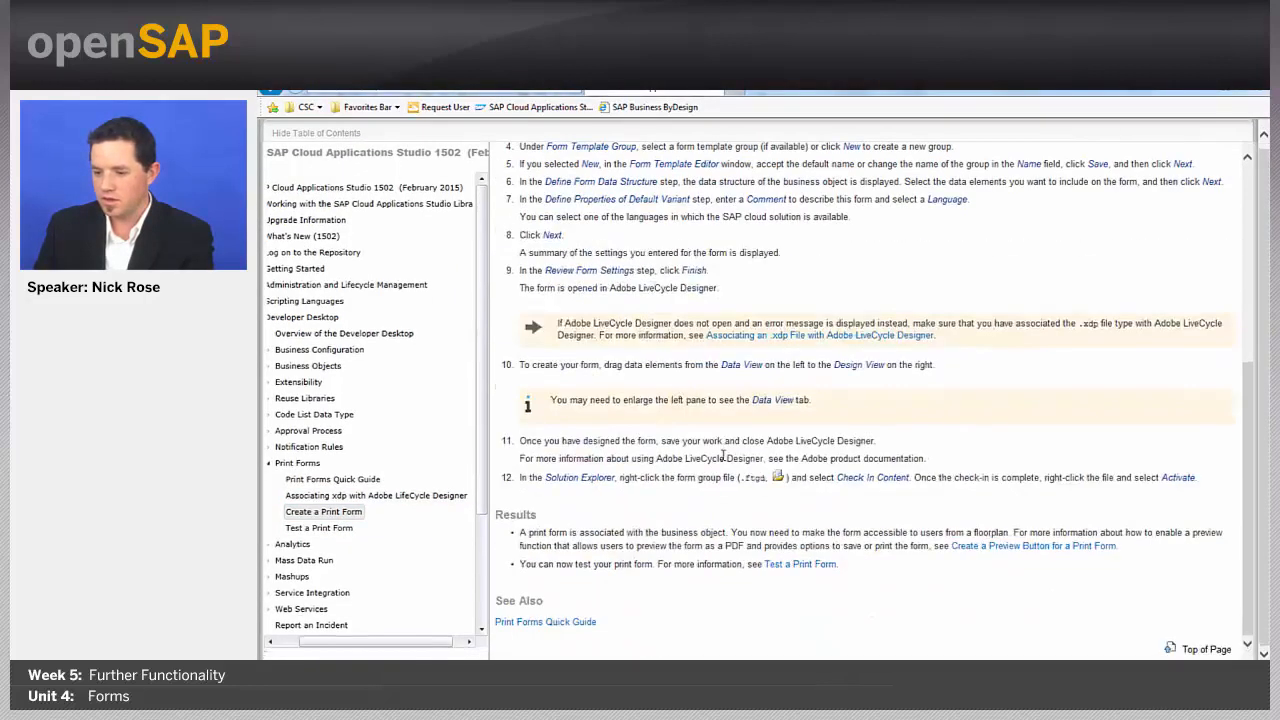
pyautogui.scroll(3, 660, 485)
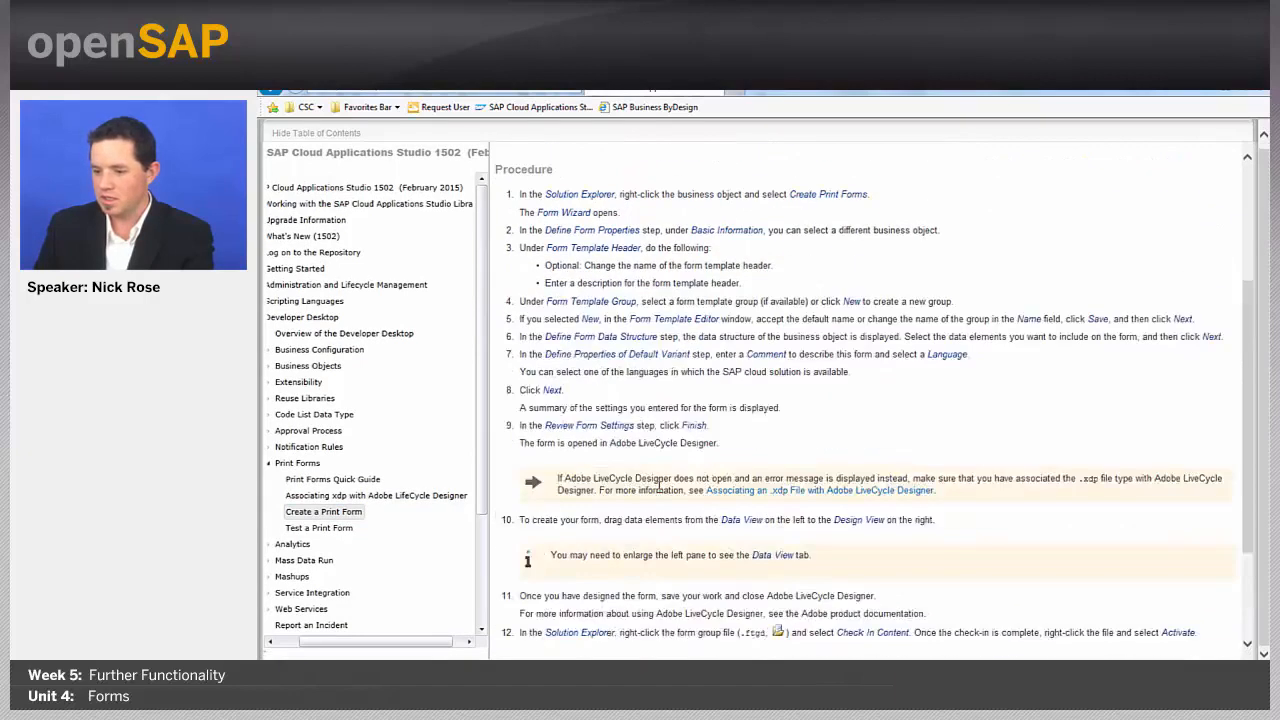
pyautogui.scroll(-1, 658, 485)
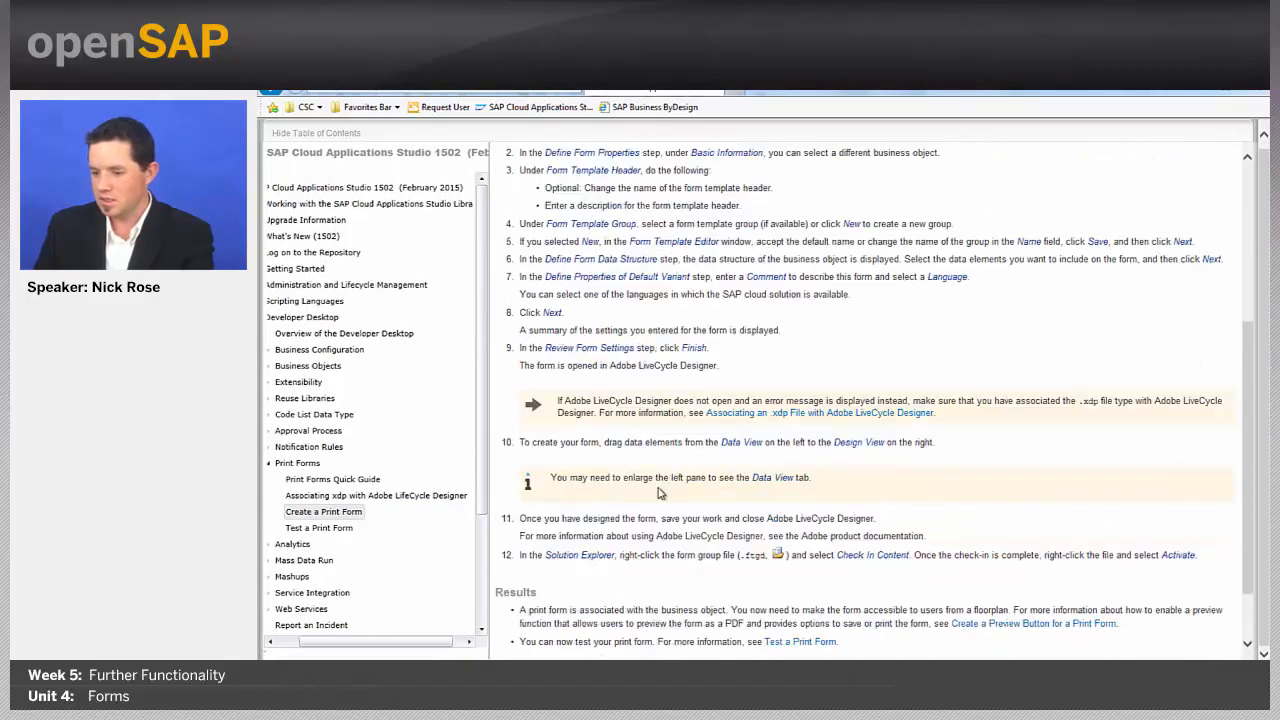
pyautogui.click(318, 527)
pyautogui.scroll(-2, 676, 384)
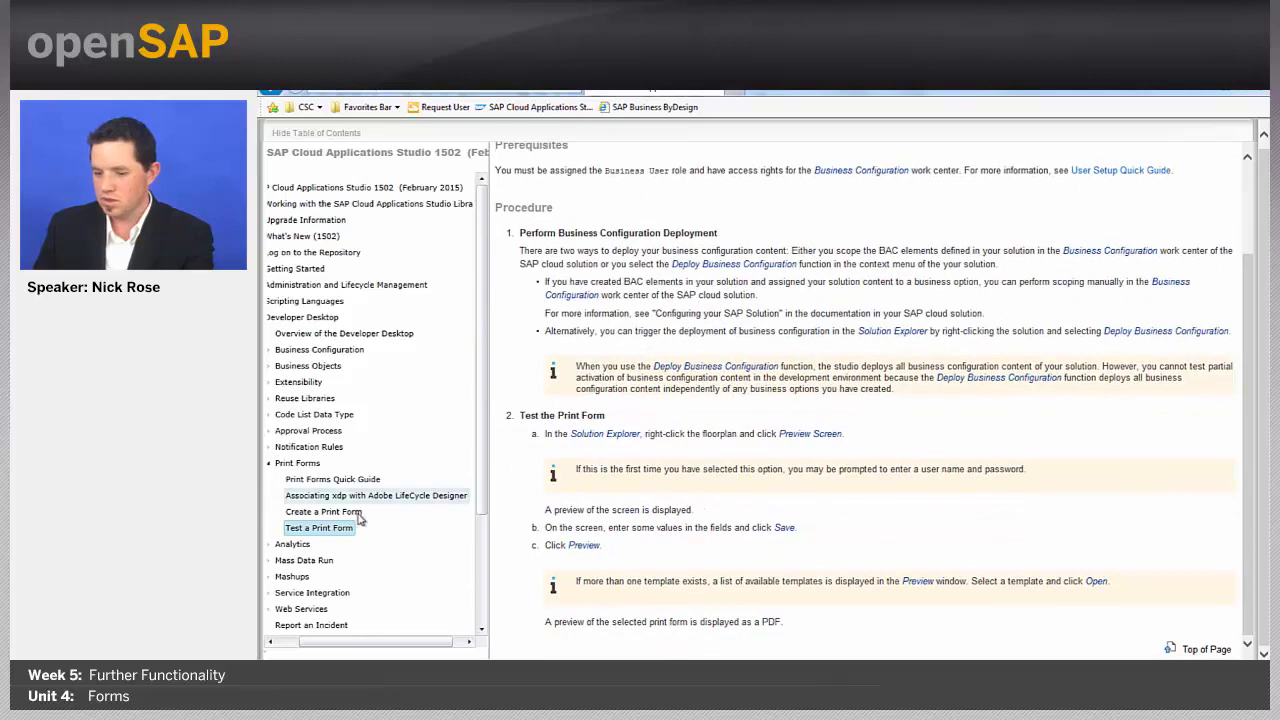
pyautogui.click(323, 511)
pyautogui.scroll(-10, 896, 528)
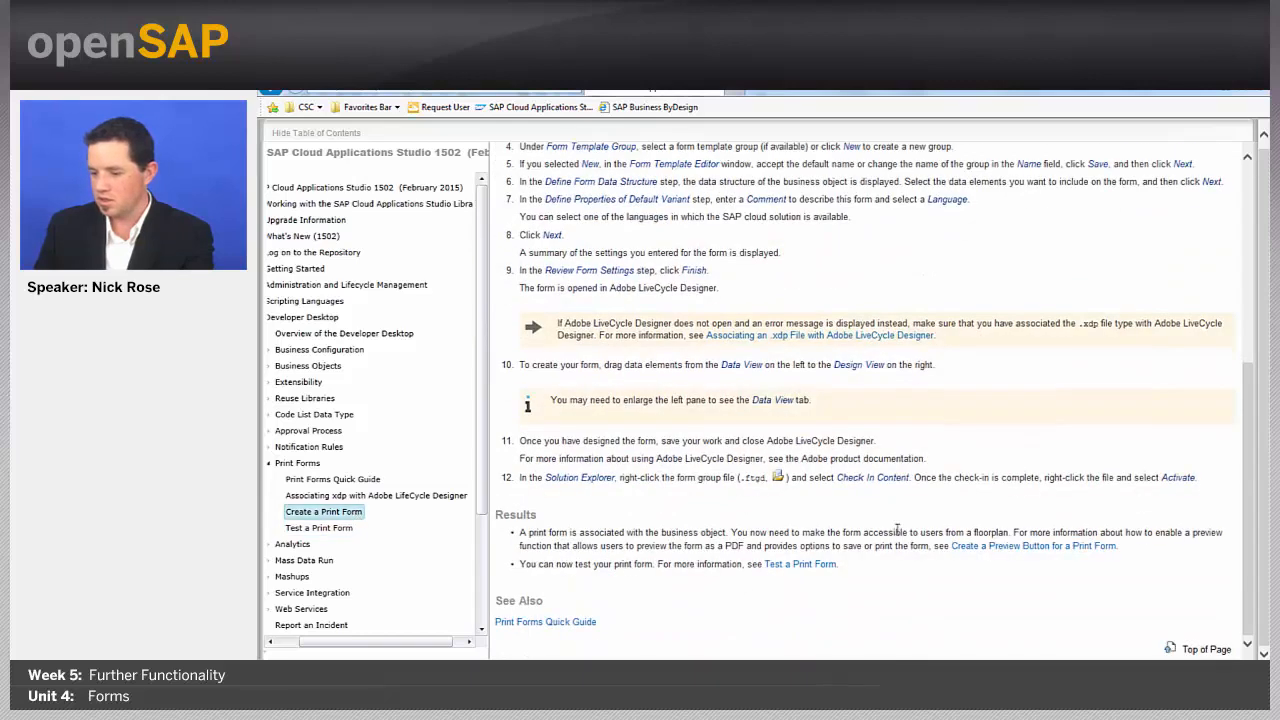
# Step: Open Create a Preview Button for a Print Form and scroll to its outport binding steps
pyautogui.click(1017, 547)
pyautogui.scroll(-3, 672, 213)
pyautogui.scroll(-3, 672, 213)
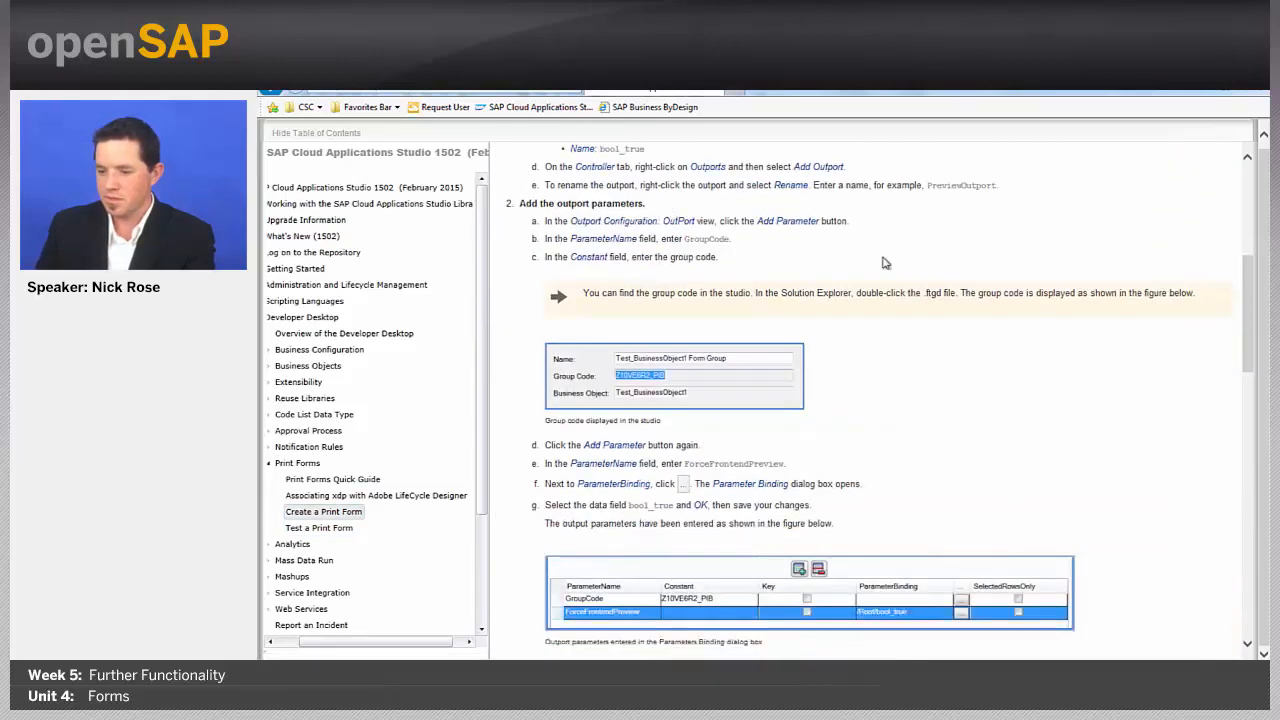
pyautogui.scroll(-5, 884, 263)
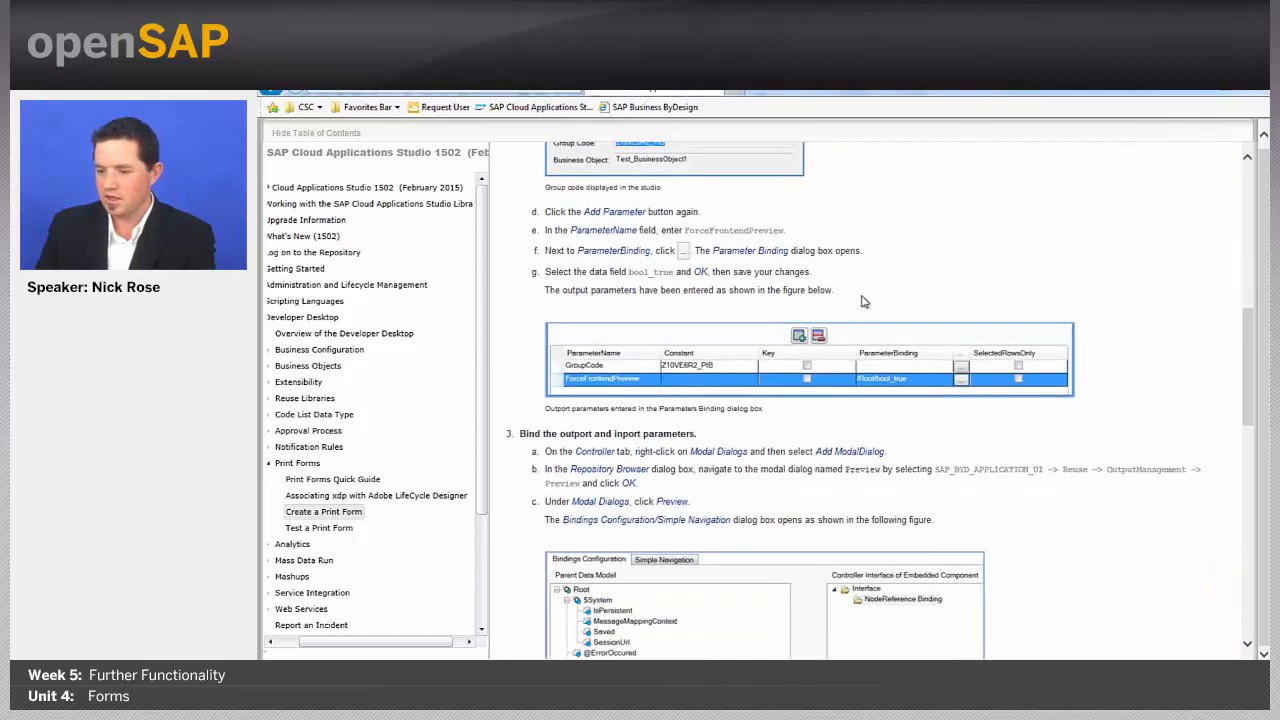
# Step: Back in the studio, name the first outport parameter (bound to /Root/bool_true) ForceFrontendPreview
pyautogui.hotkey('alt', 'Tab')
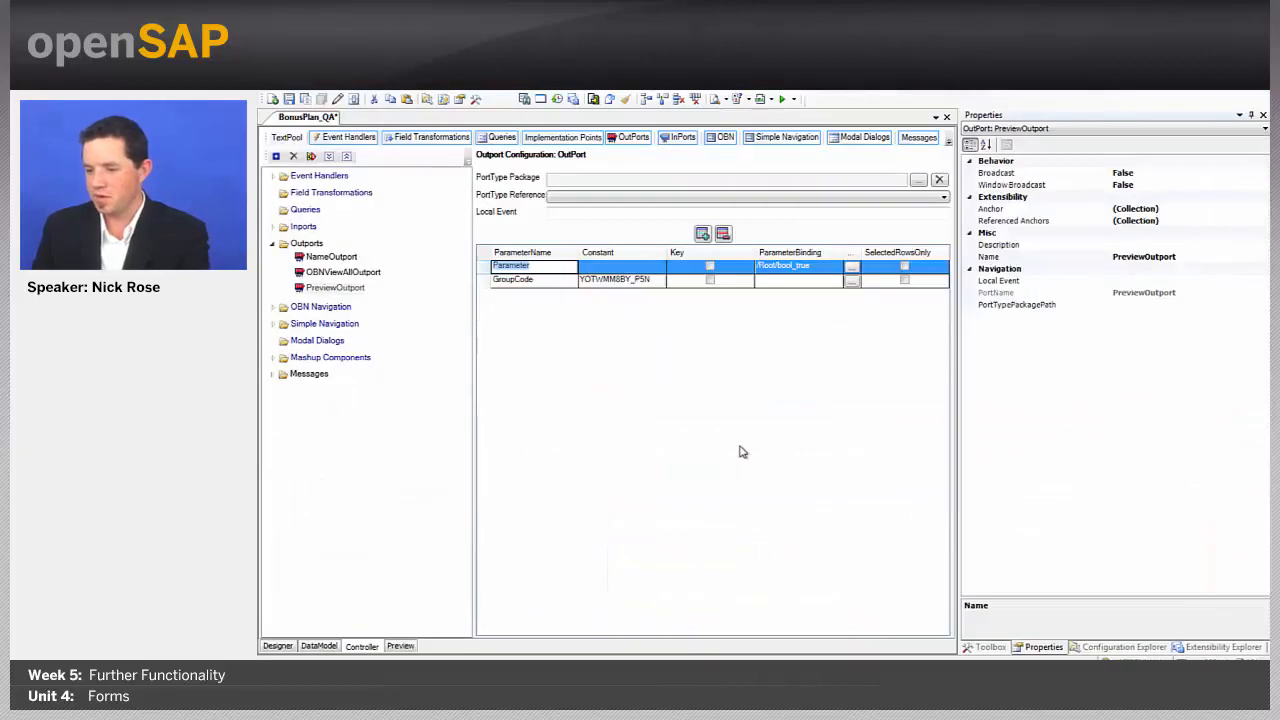
pyautogui.write('ForceFront')
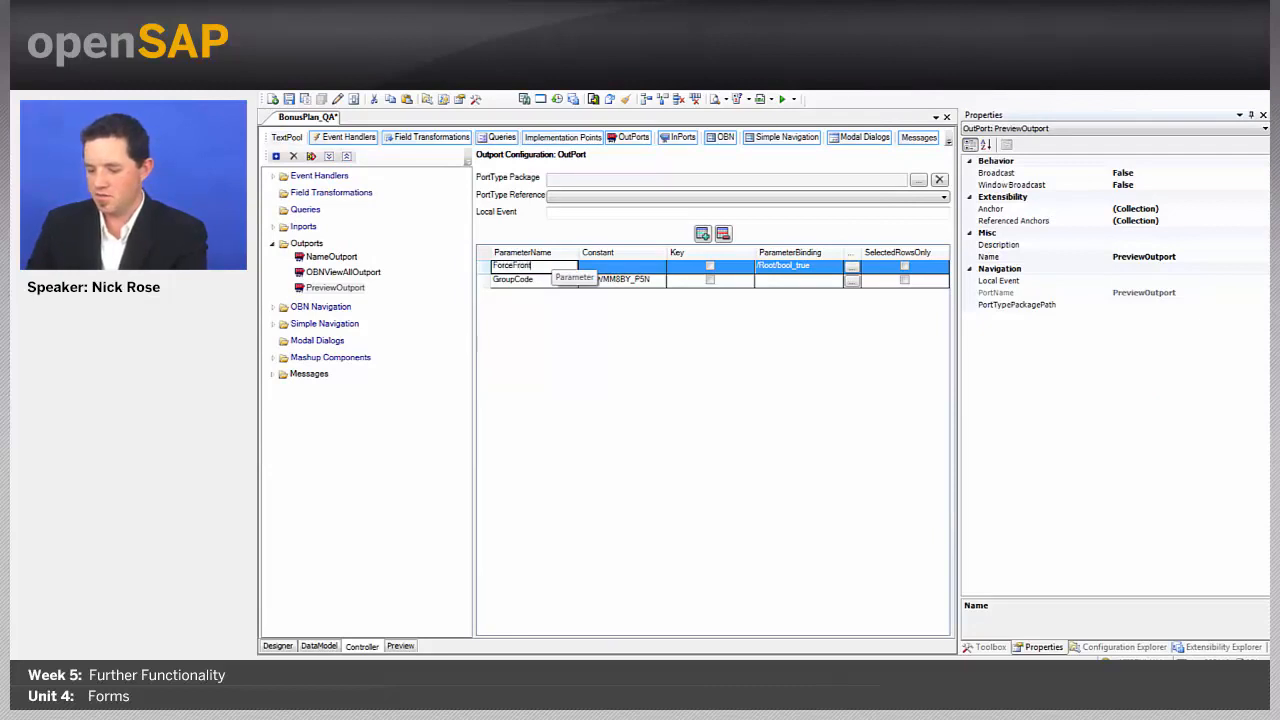
pyautogui.write('endPreview')
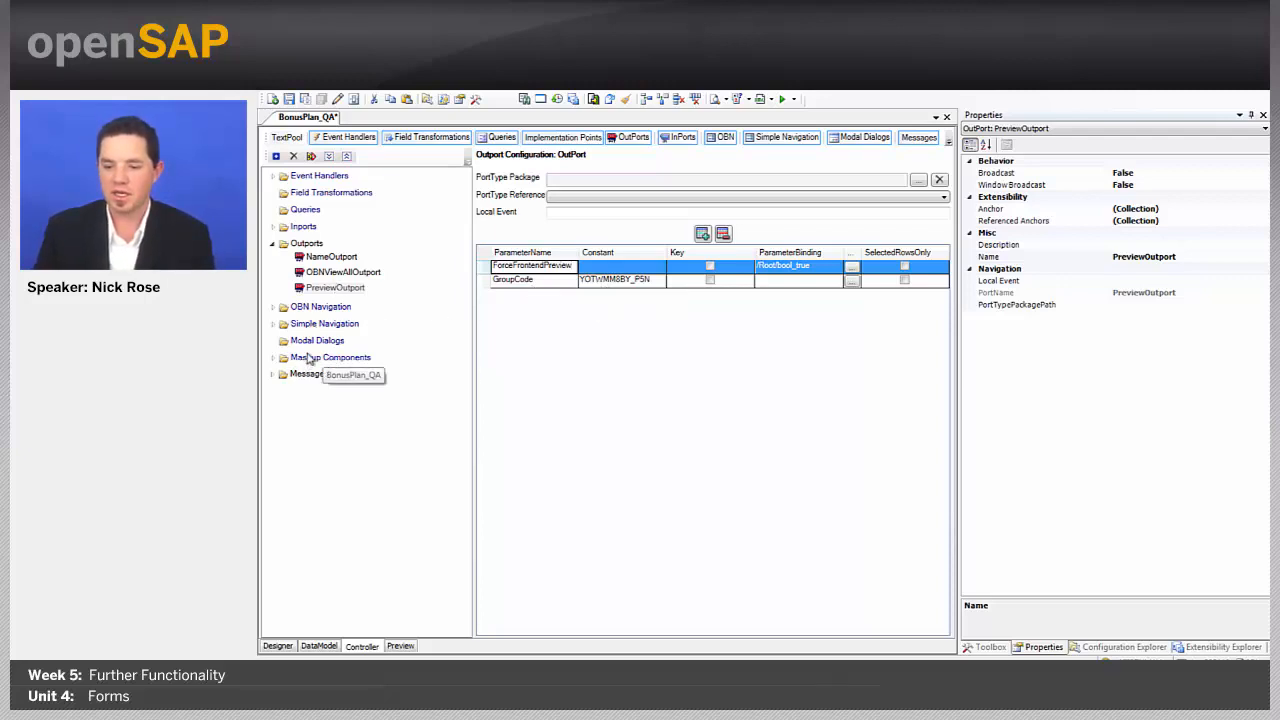
# Step: Add a modal dialog and browse SAP_BYD_APPLICATION_UI > Reuse in the Repository Browser
pyautogui.rightClick(309, 341)
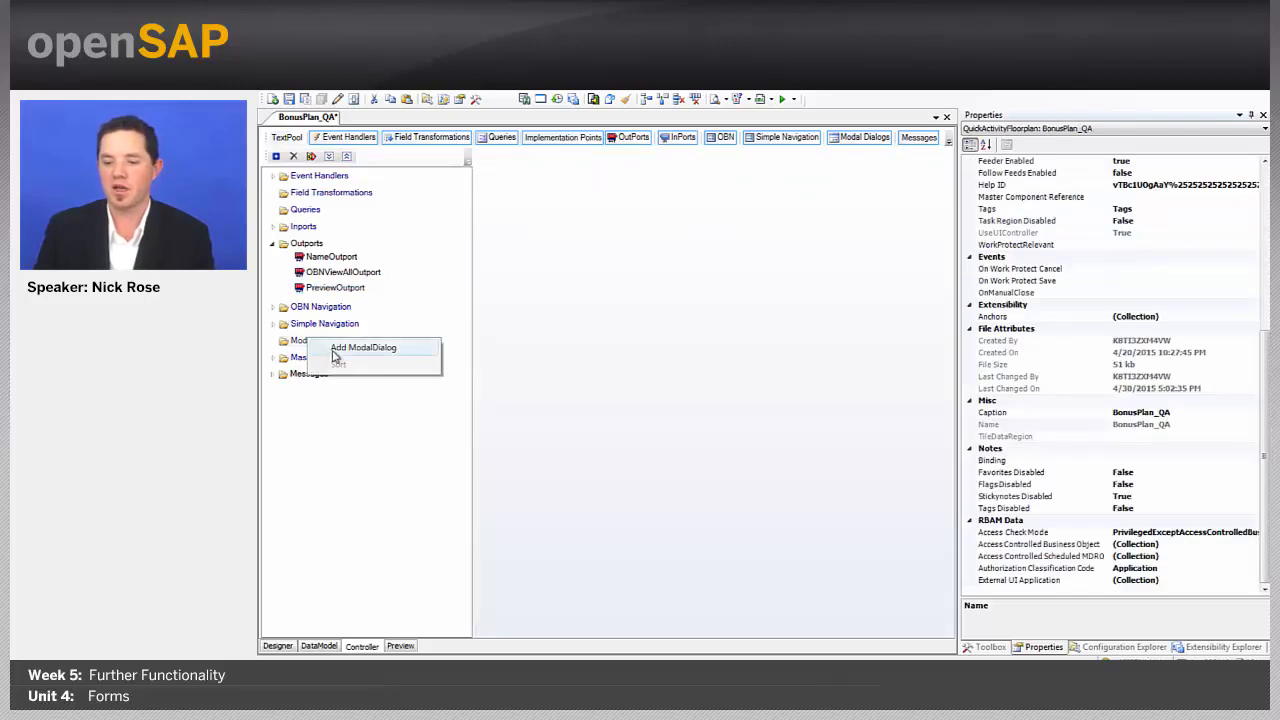
pyautogui.click(345, 348)
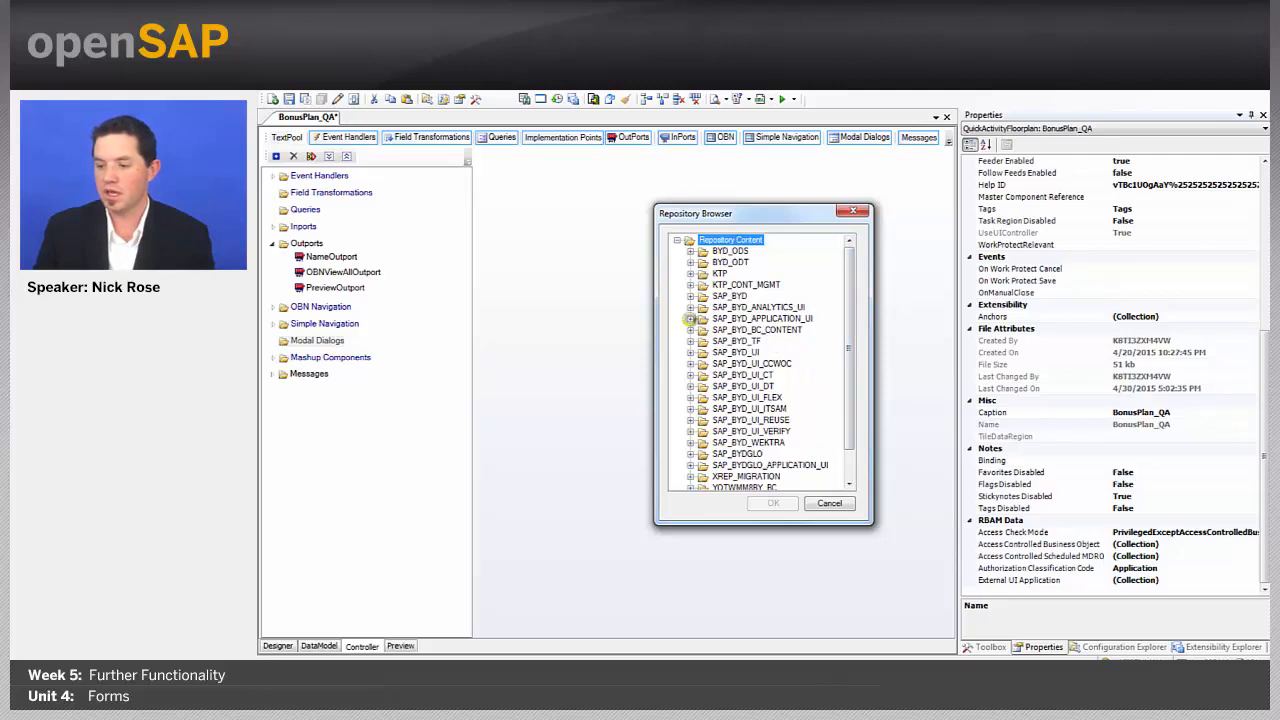
pyautogui.click(690, 318)
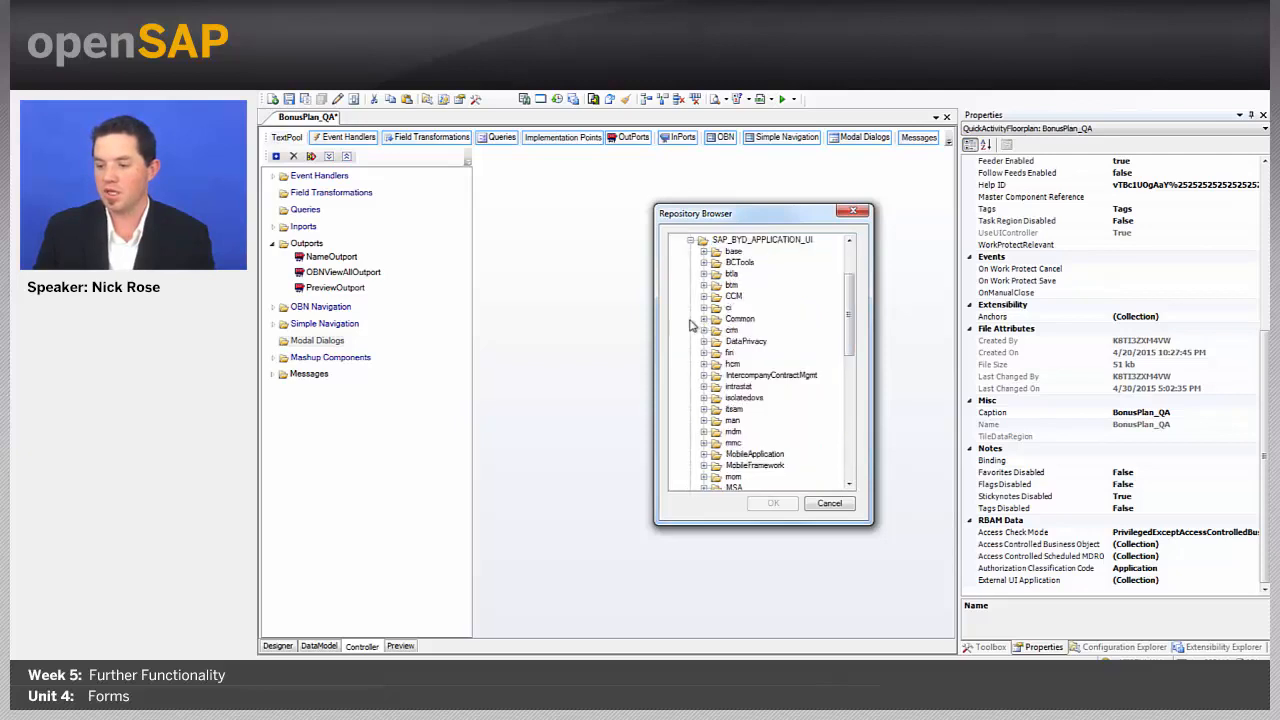
pyautogui.click(854, 420)
pyautogui.click(703, 341)
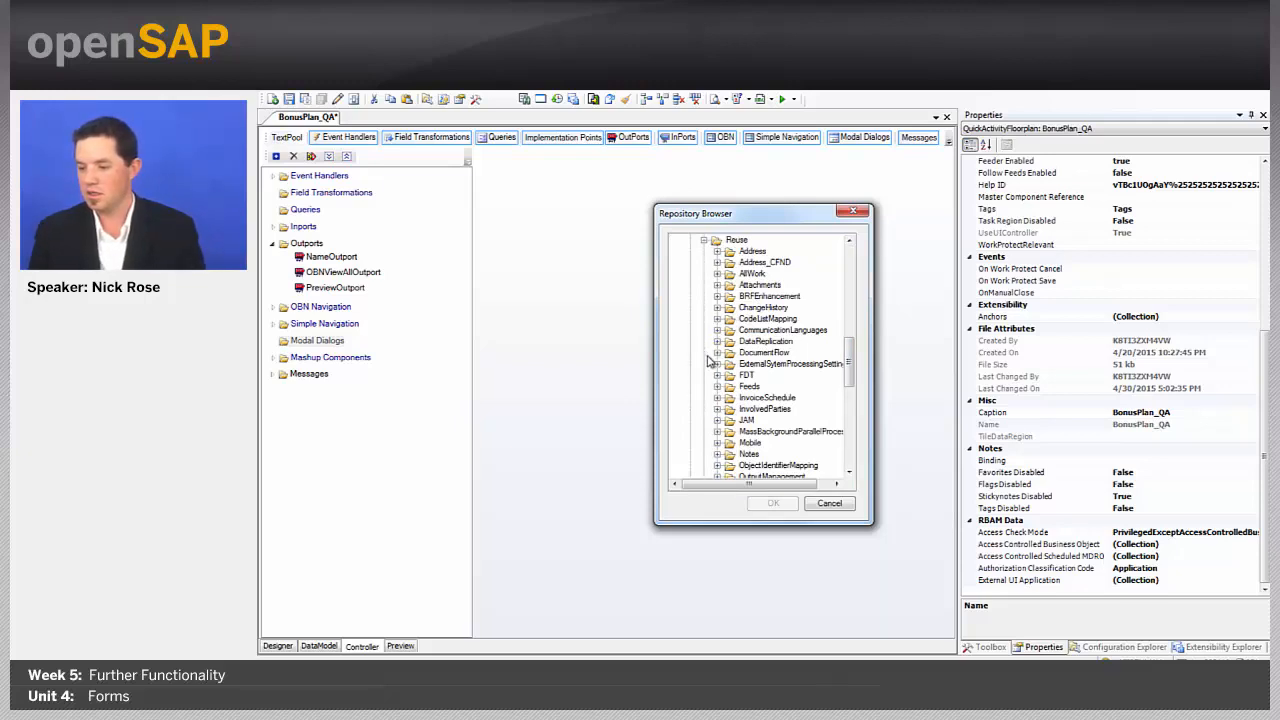
pyautogui.click(717, 352)
pyautogui.click(717, 352)
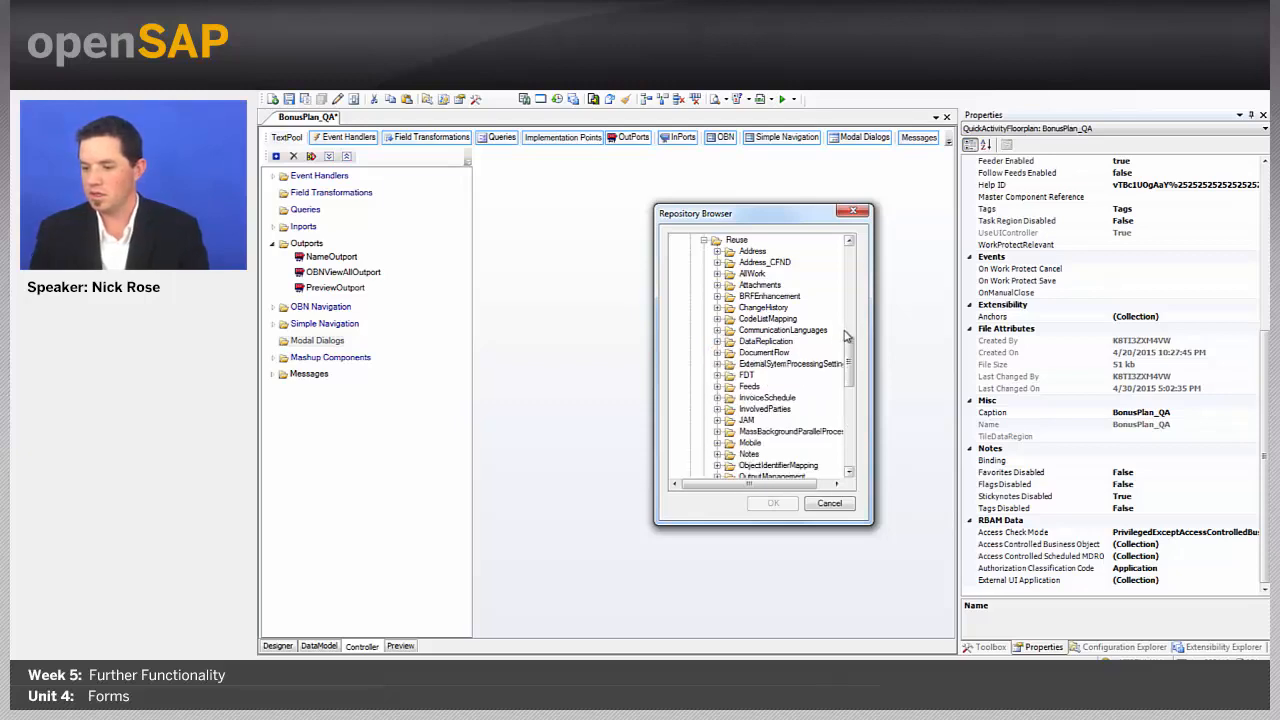
pyautogui.moveTo(851, 365); pyautogui.dragTo(850, 365)
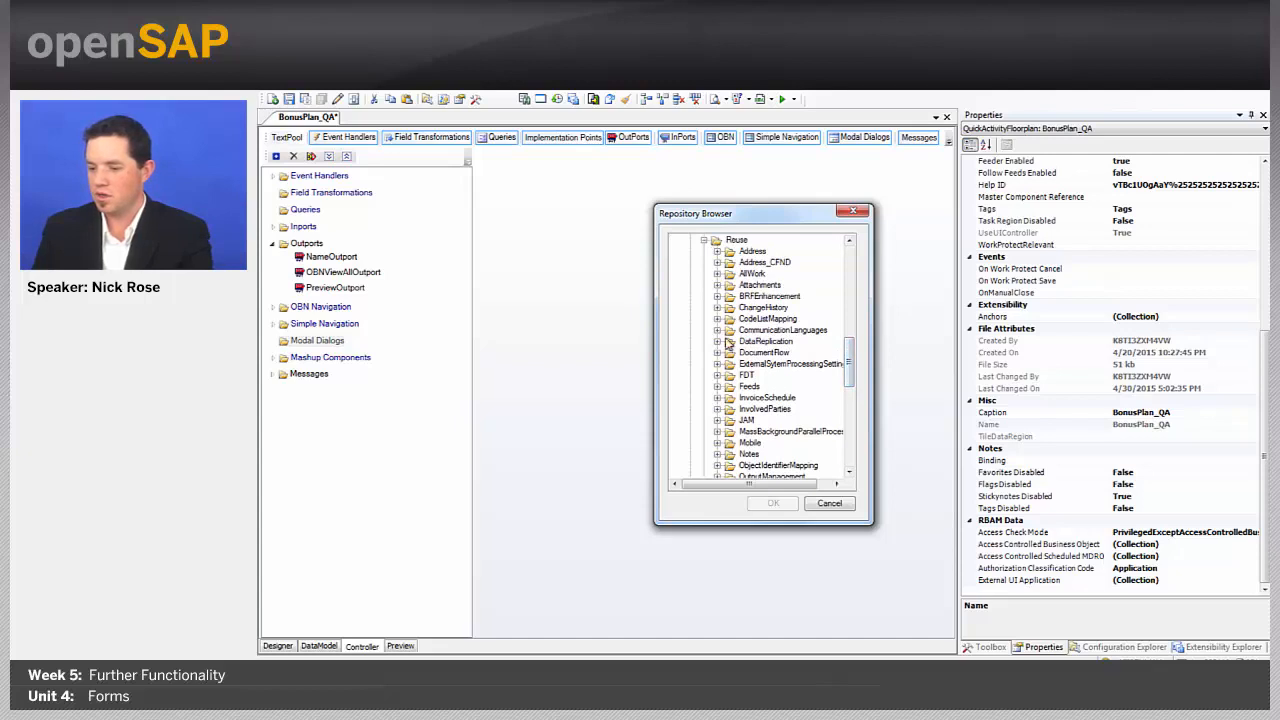
pyautogui.scroll(1, 697, 331)
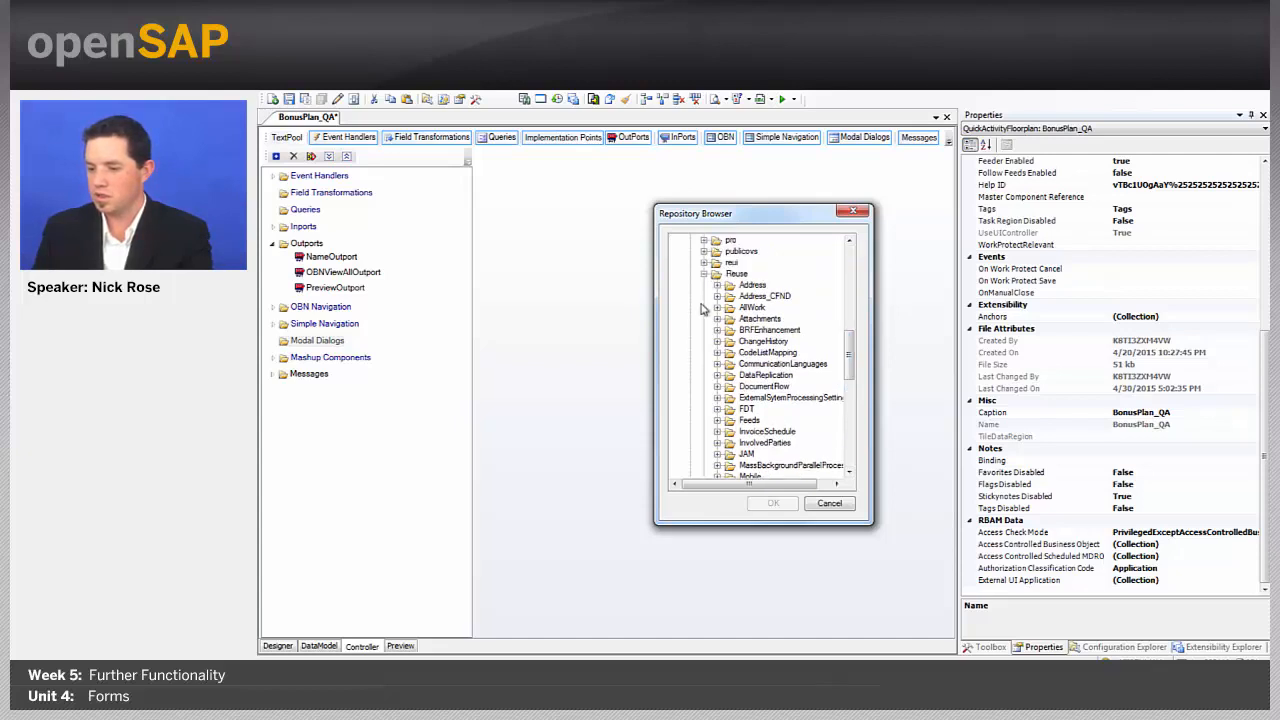
pyautogui.hotkey('alt', 'Tab')
pyautogui.scroll(-4, 918, 350)
pyautogui.scroll(-3, 918, 350)
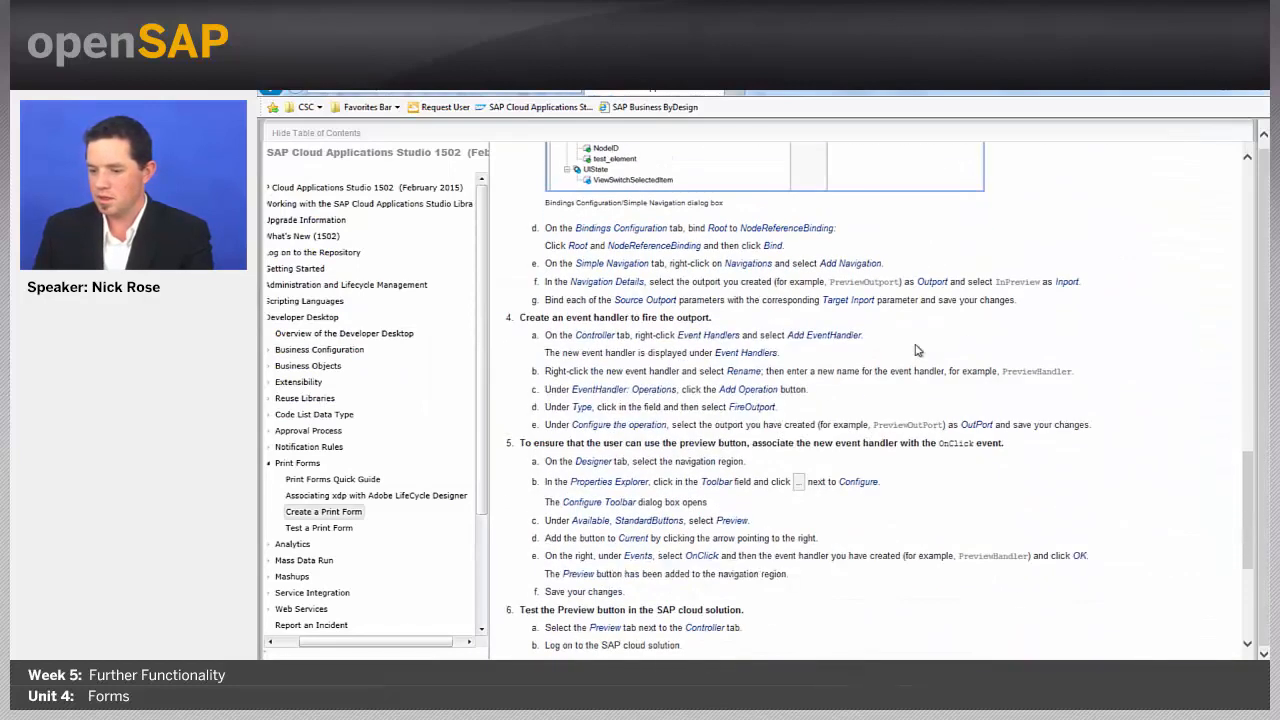
pyautogui.scroll(-3, 918, 350)
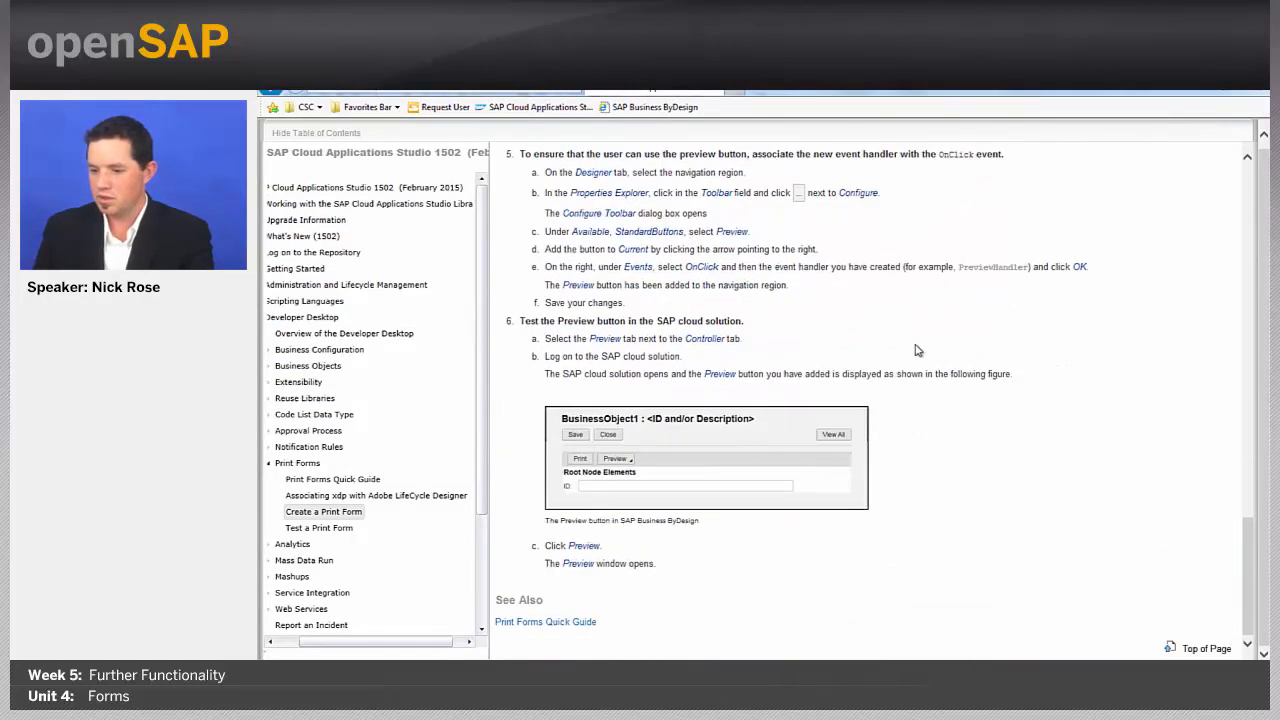
pyautogui.scroll(2, 918, 350)
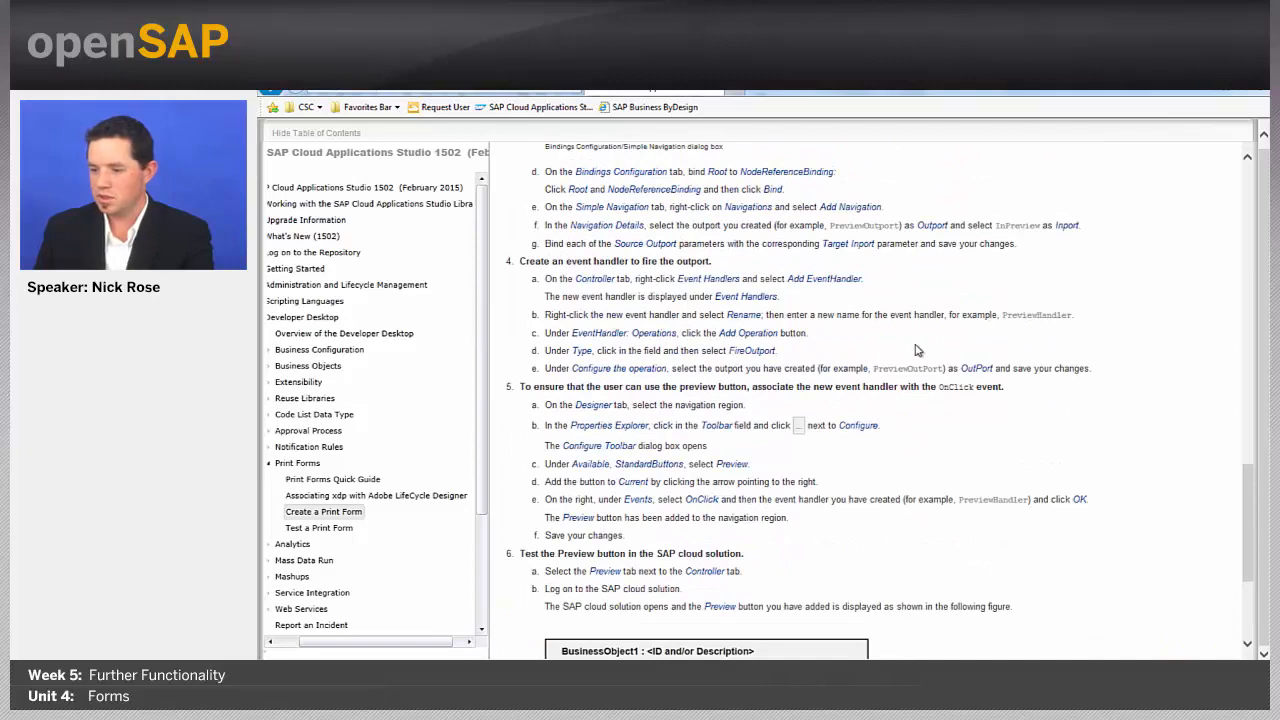
pyautogui.scroll(5, 918, 350)
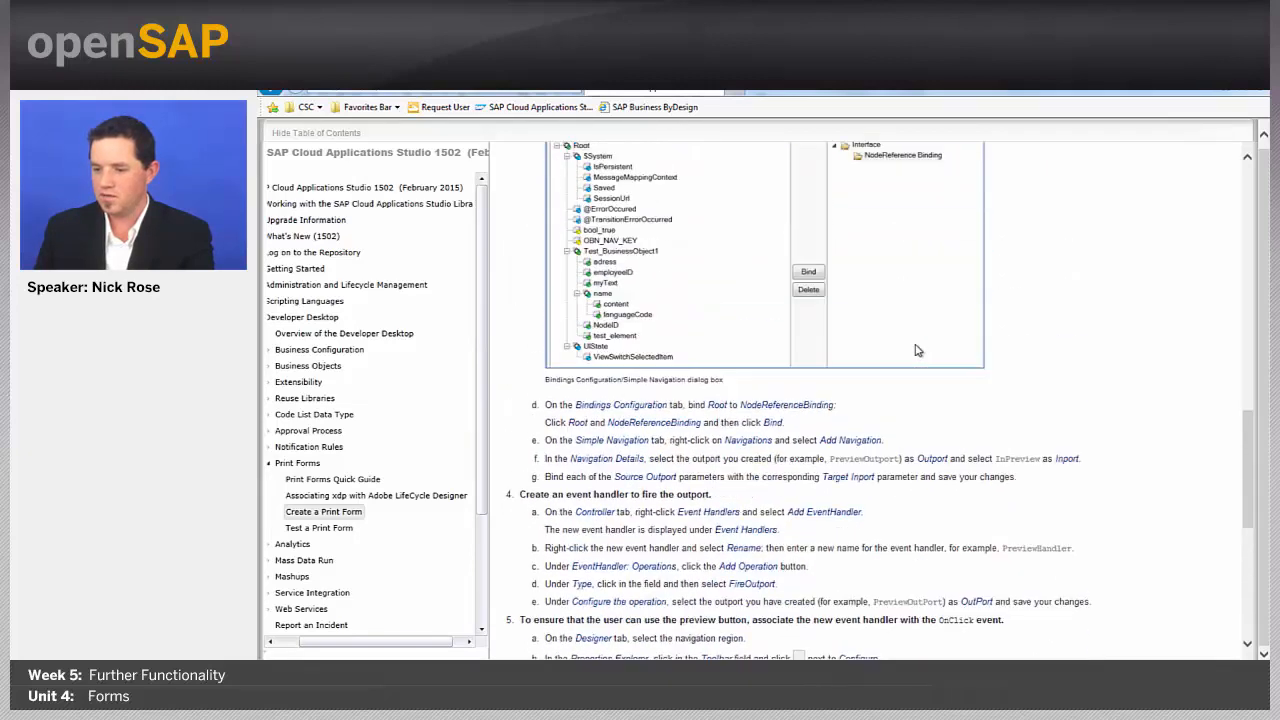
pyautogui.scroll(2, 918, 350)
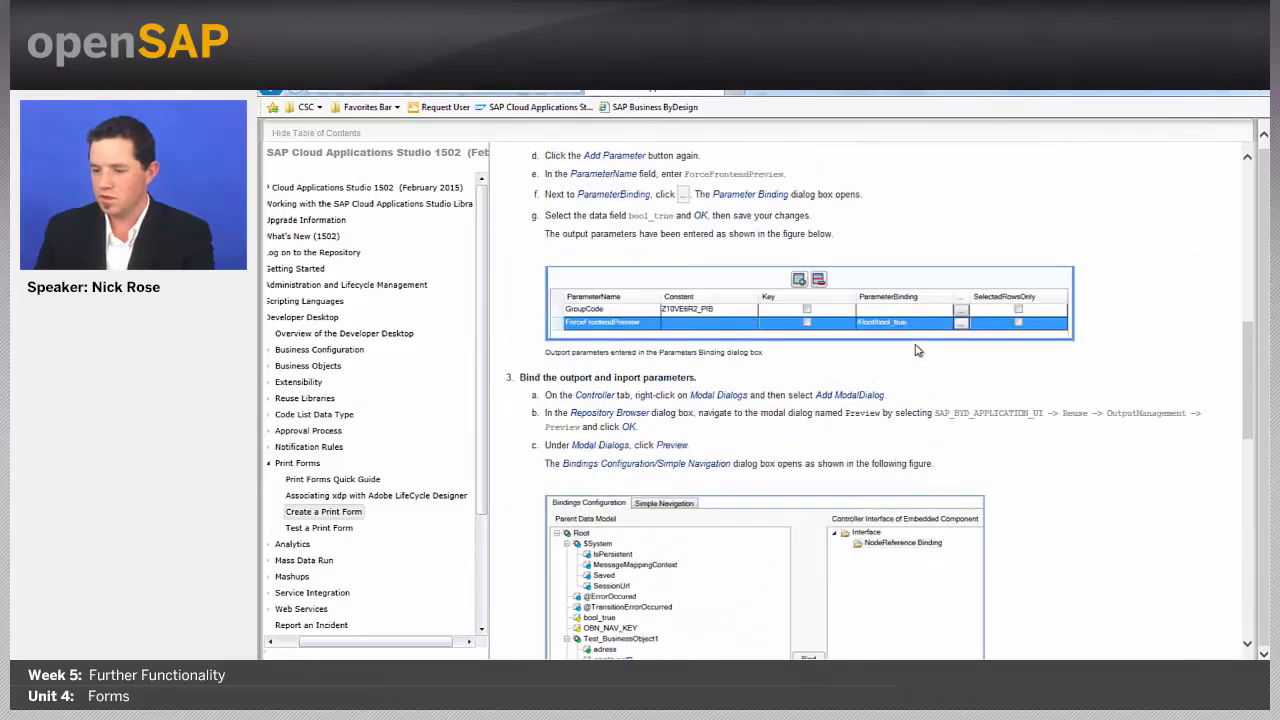
pyautogui.scroll(3, 918, 350)
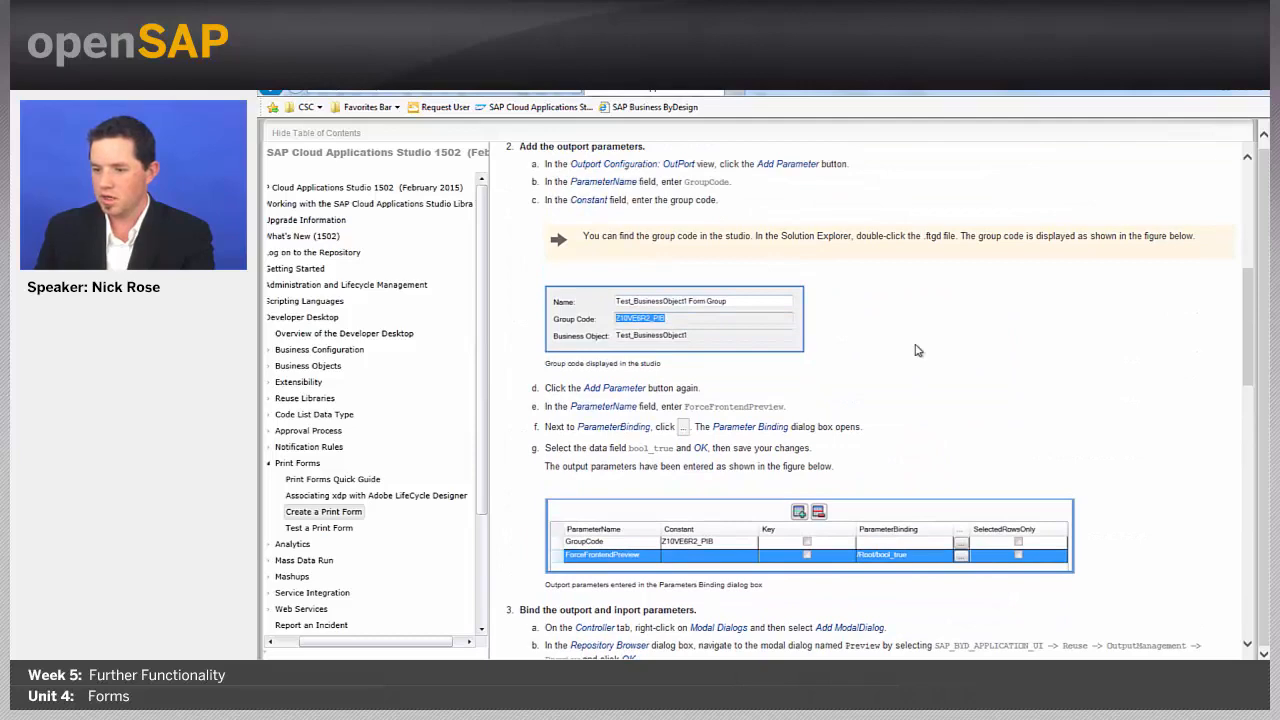
pyautogui.scroll(7, 918, 350)
pyautogui.scroll(-18, 918, 350)
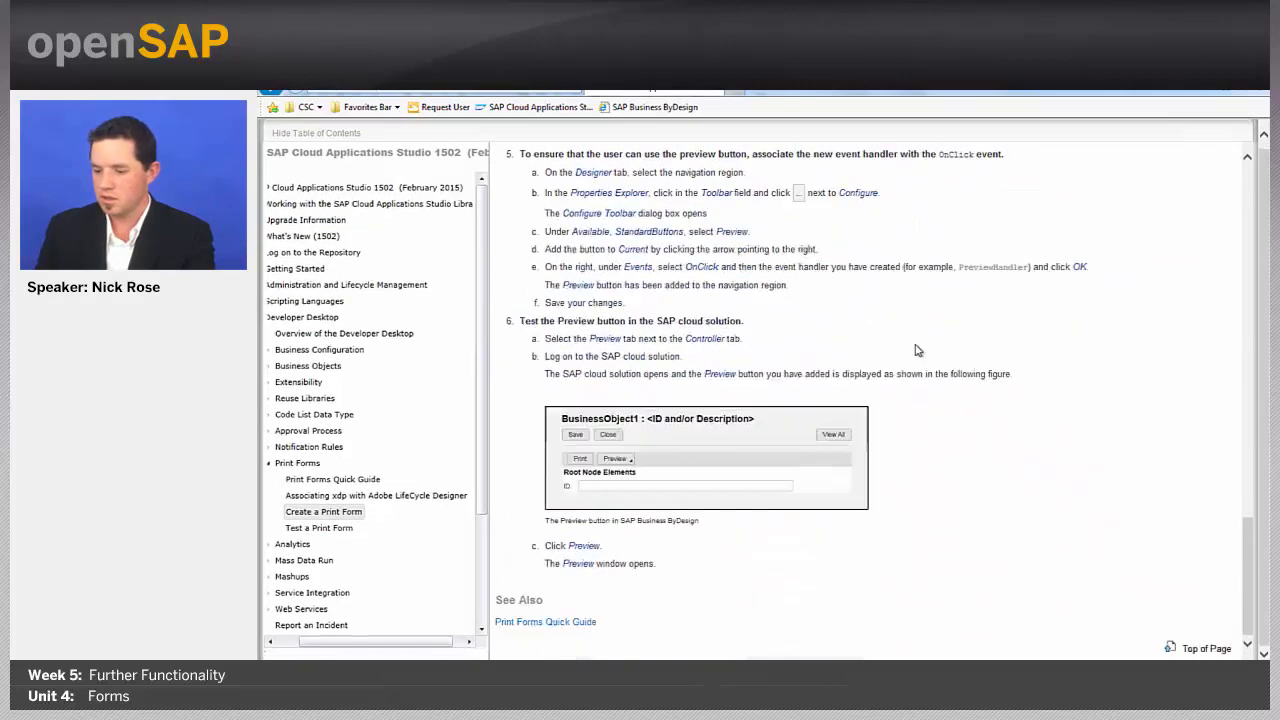
pyautogui.scroll(1, 918, 350)
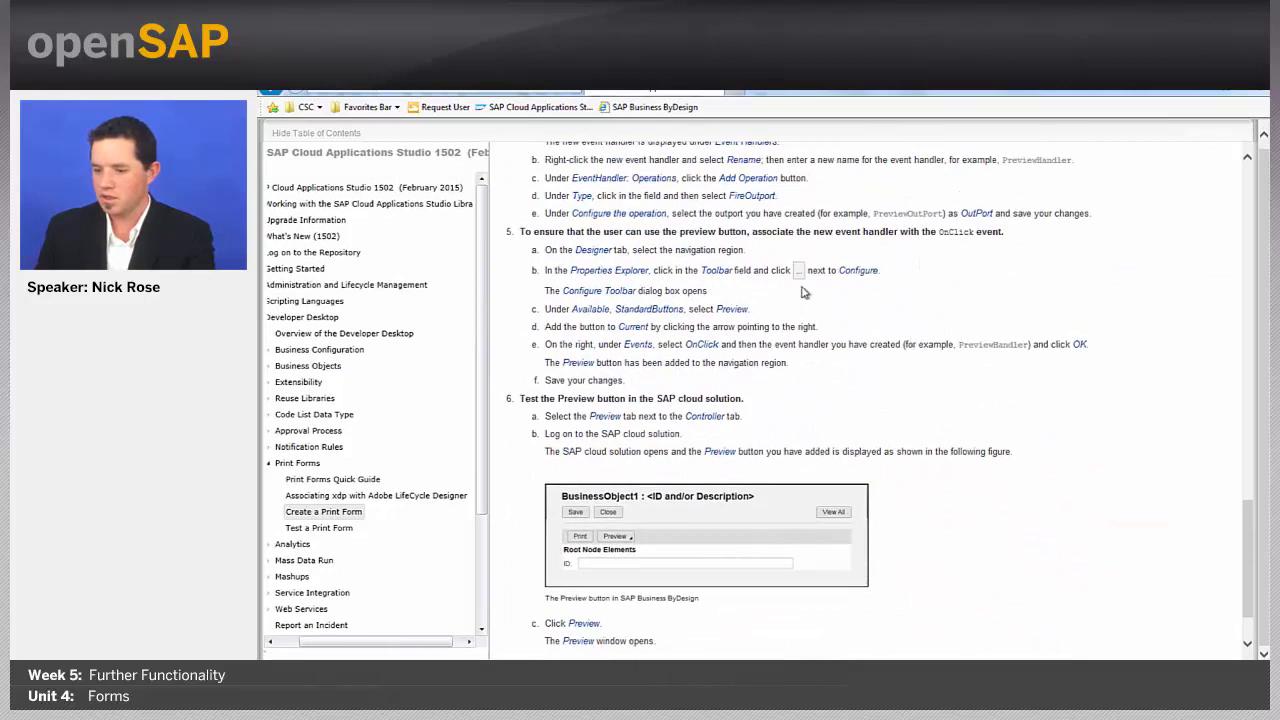
pyautogui.scroll(2, 804, 292)
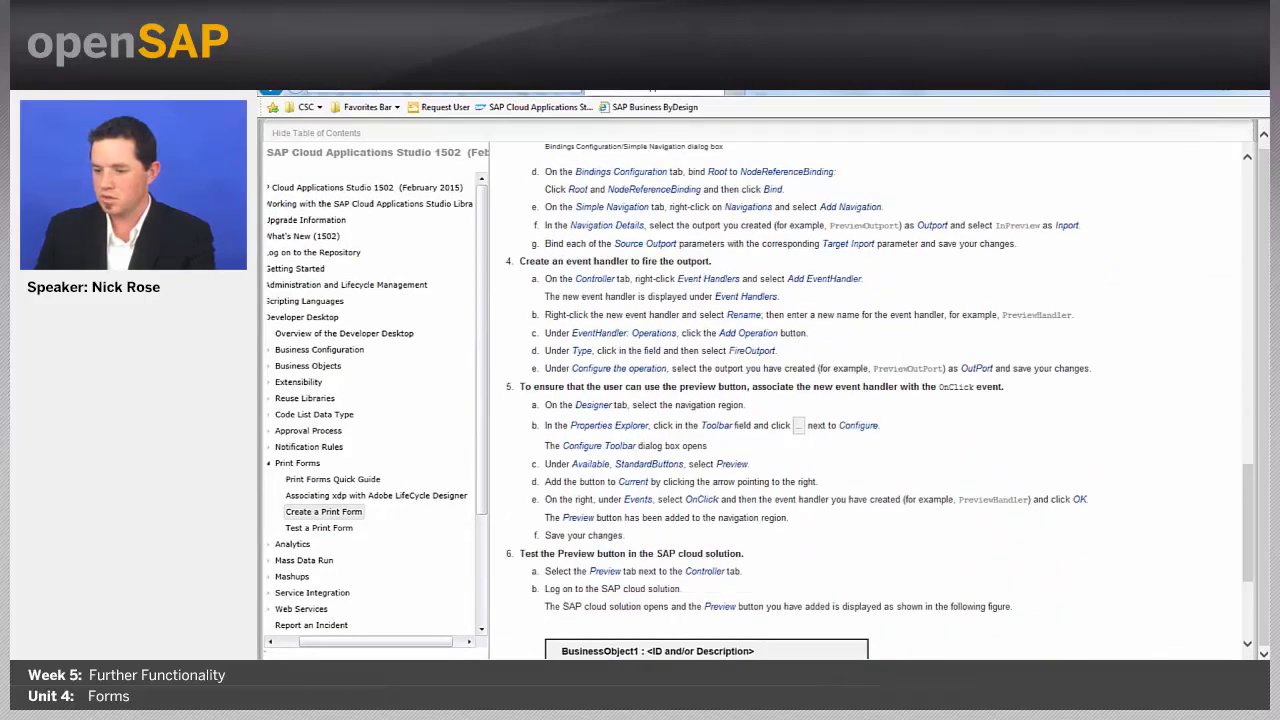
pyautogui.scroll(1, 792, 305)
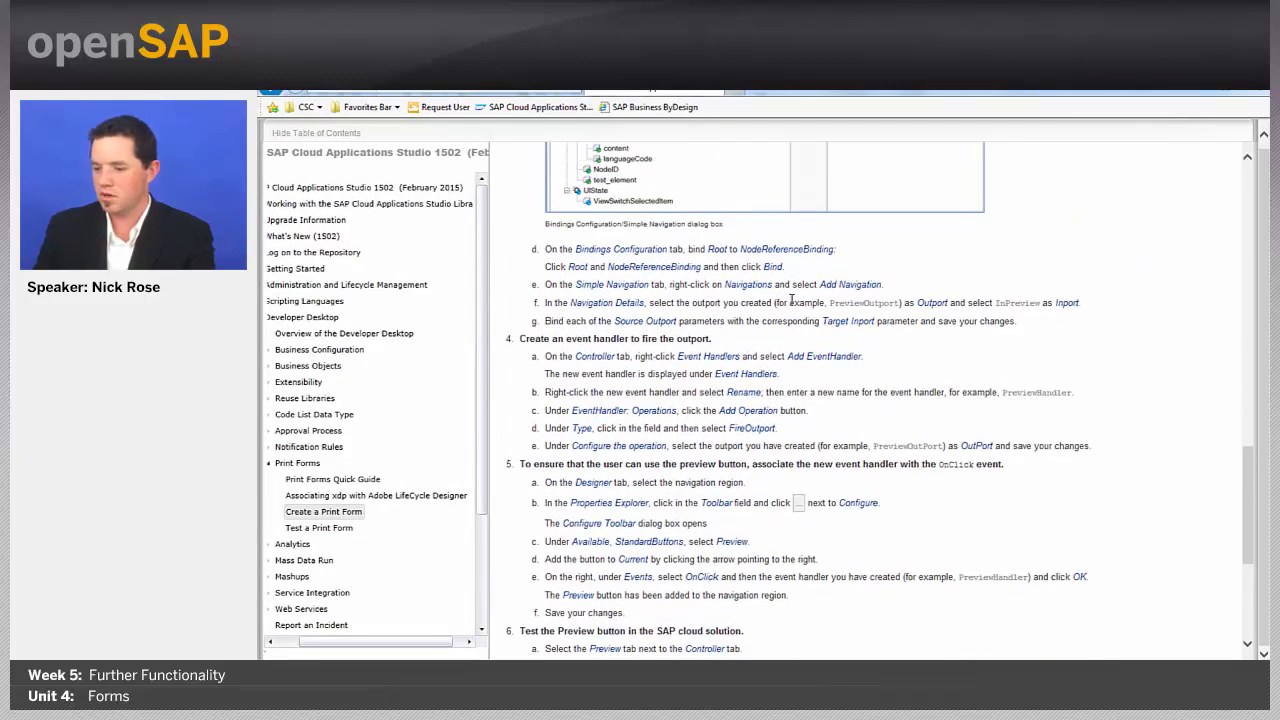
pyautogui.scroll(1, 896, 342)
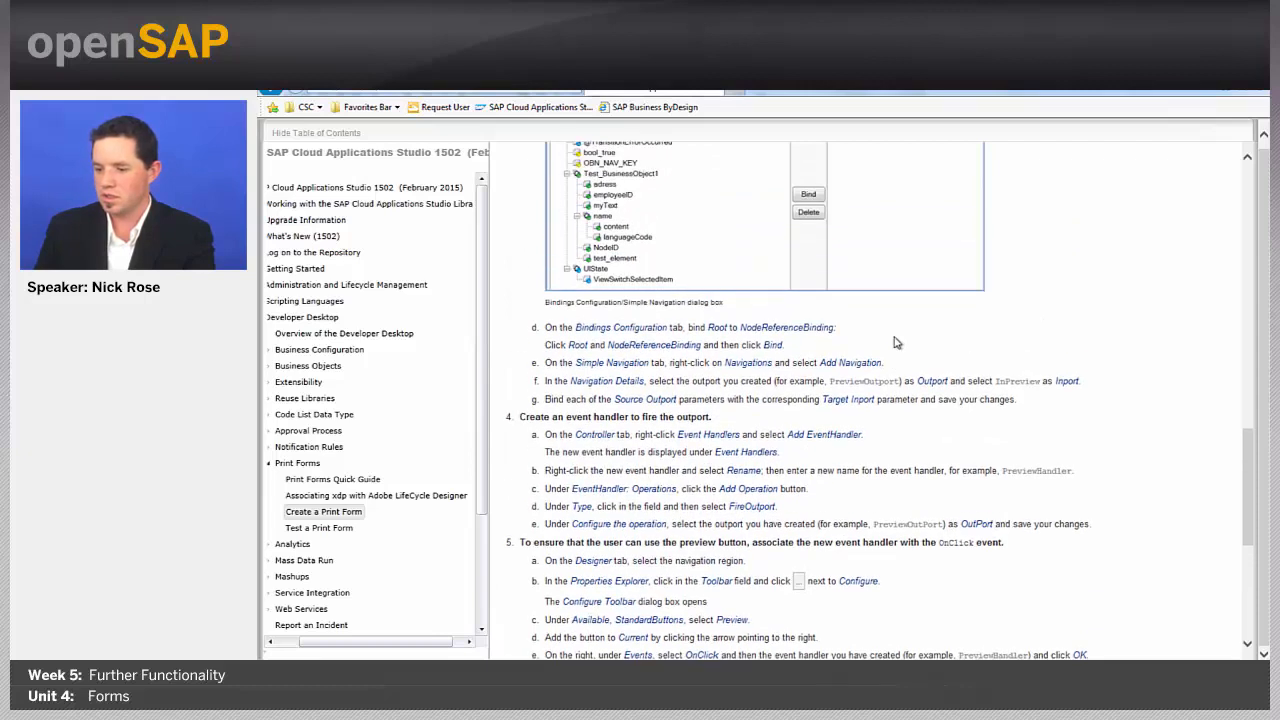
pyautogui.scroll(5, 896, 342)
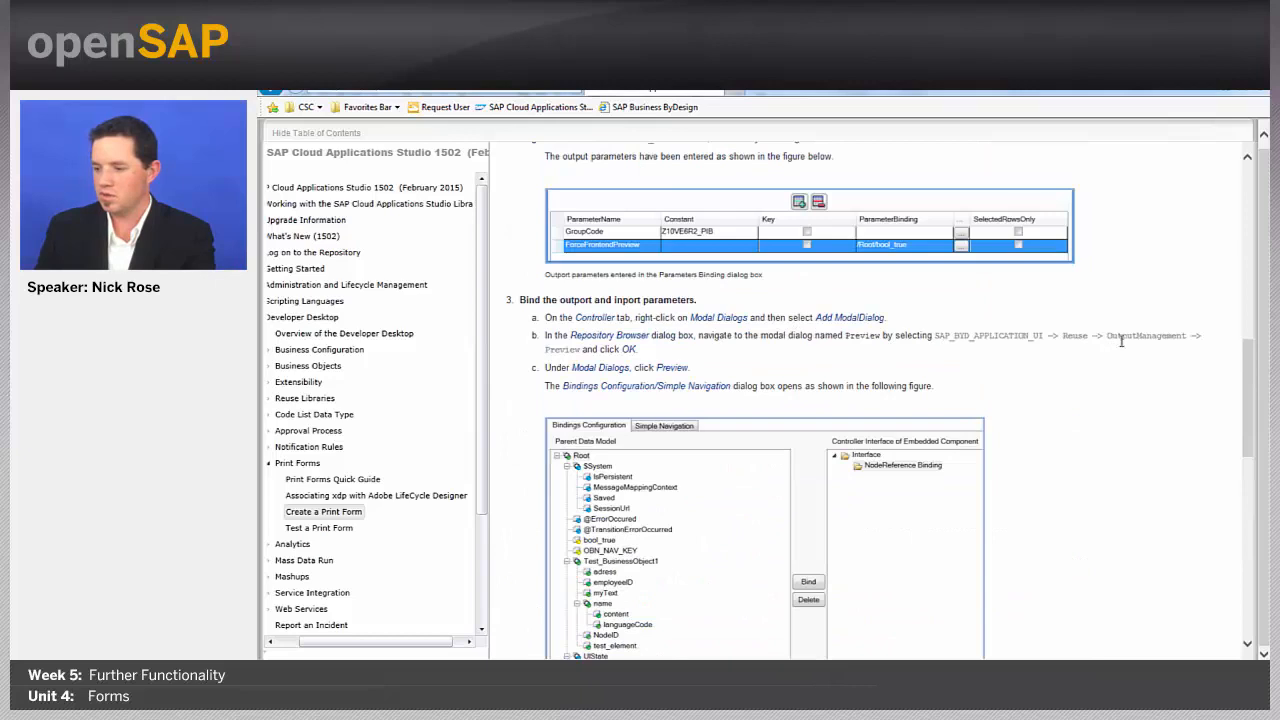
pyautogui.hotkey('alt', 'Tab')
pyautogui.scroll(-7, 849, 470)
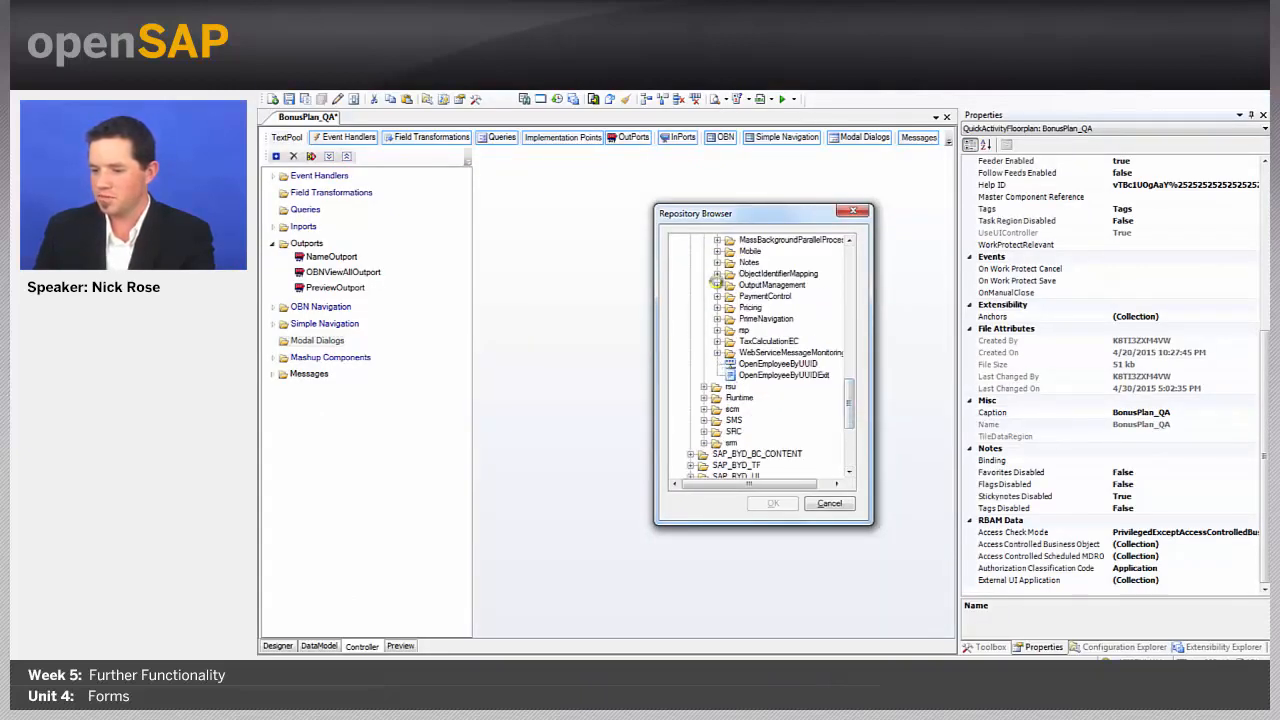
# Step: Add Reuse > OutputManagement > Preview as the modal dialog
pyautogui.click(717, 285)
pyautogui.click(755, 445)
pyautogui.click(773, 506)
# Step: Add a navigation to the Preview dialog linking outport PreviewOutport to inport InPreview
pyautogui.moveTo(268, 352)
pyautogui.click(318, 356)
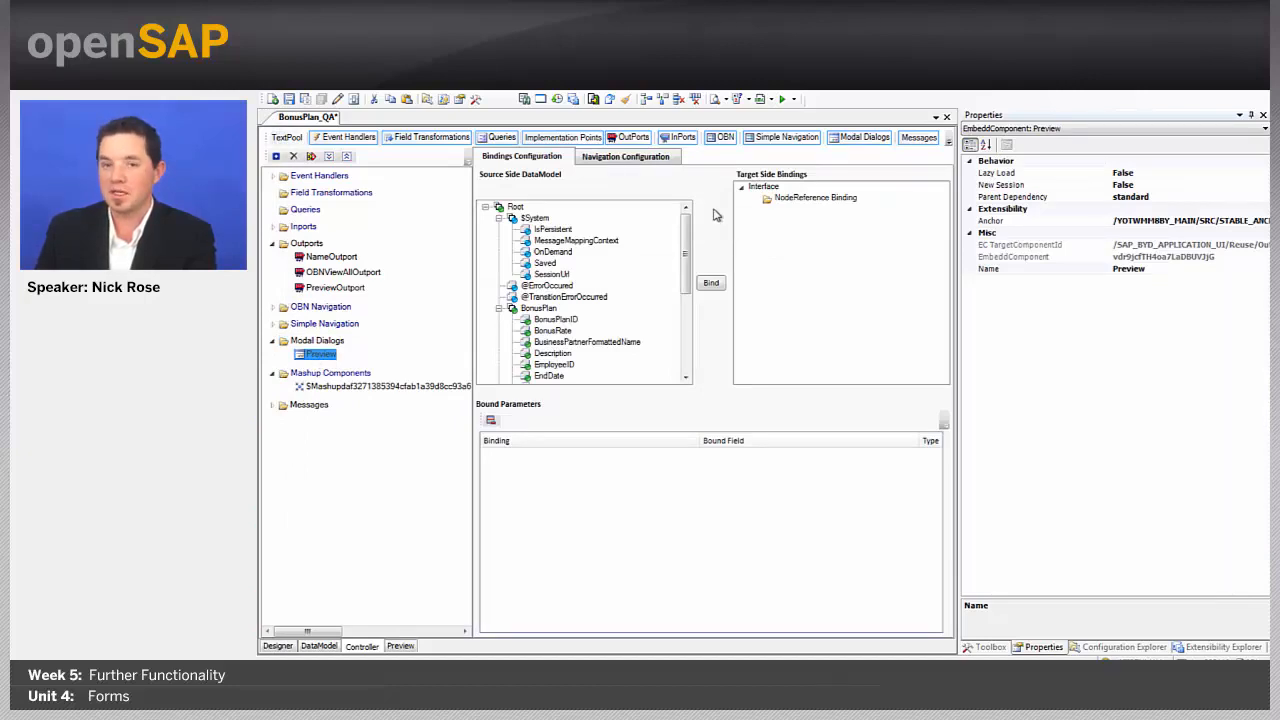
pyautogui.click(645, 157)
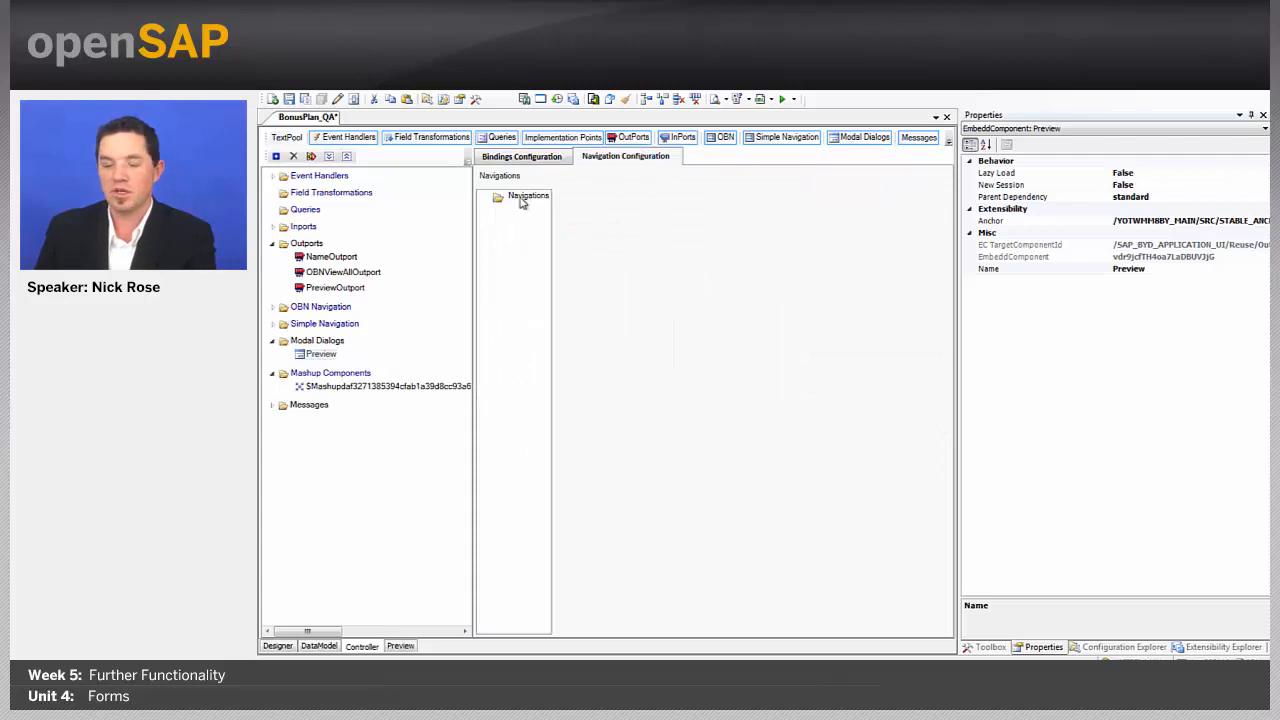
pyautogui.rightClick(520, 201)
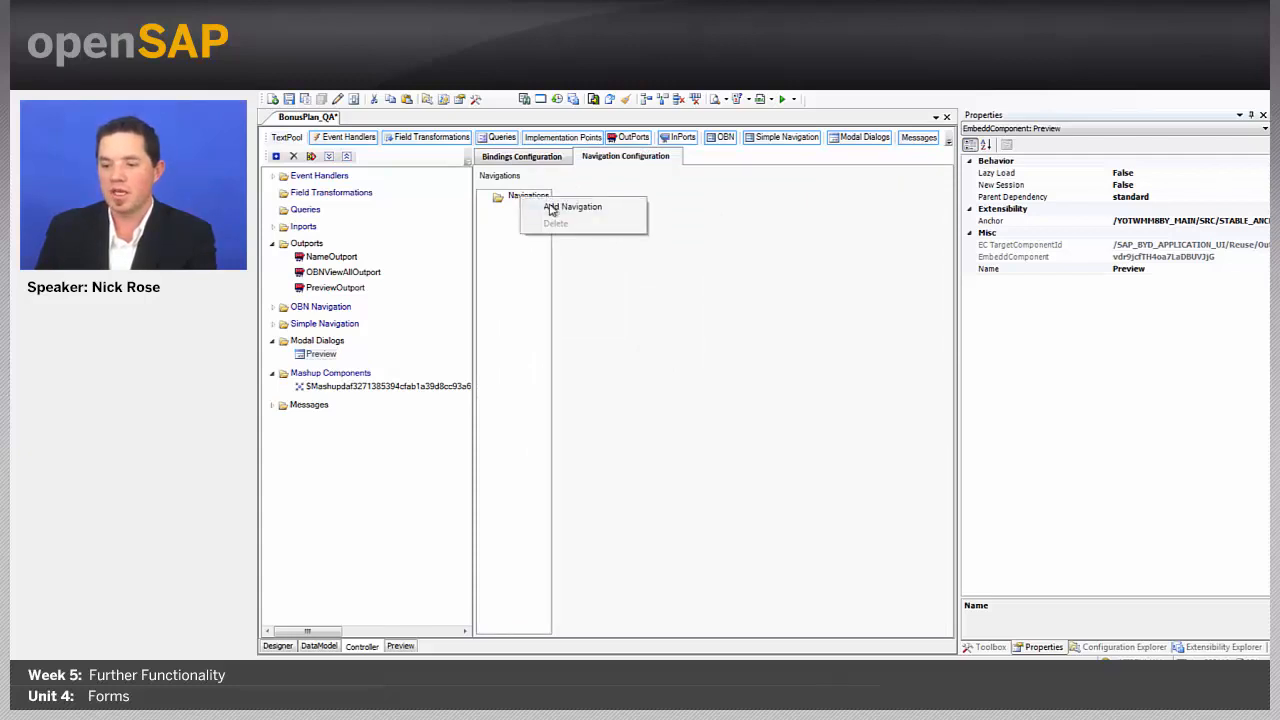
pyautogui.click(551, 209)
pyautogui.click(763, 229)
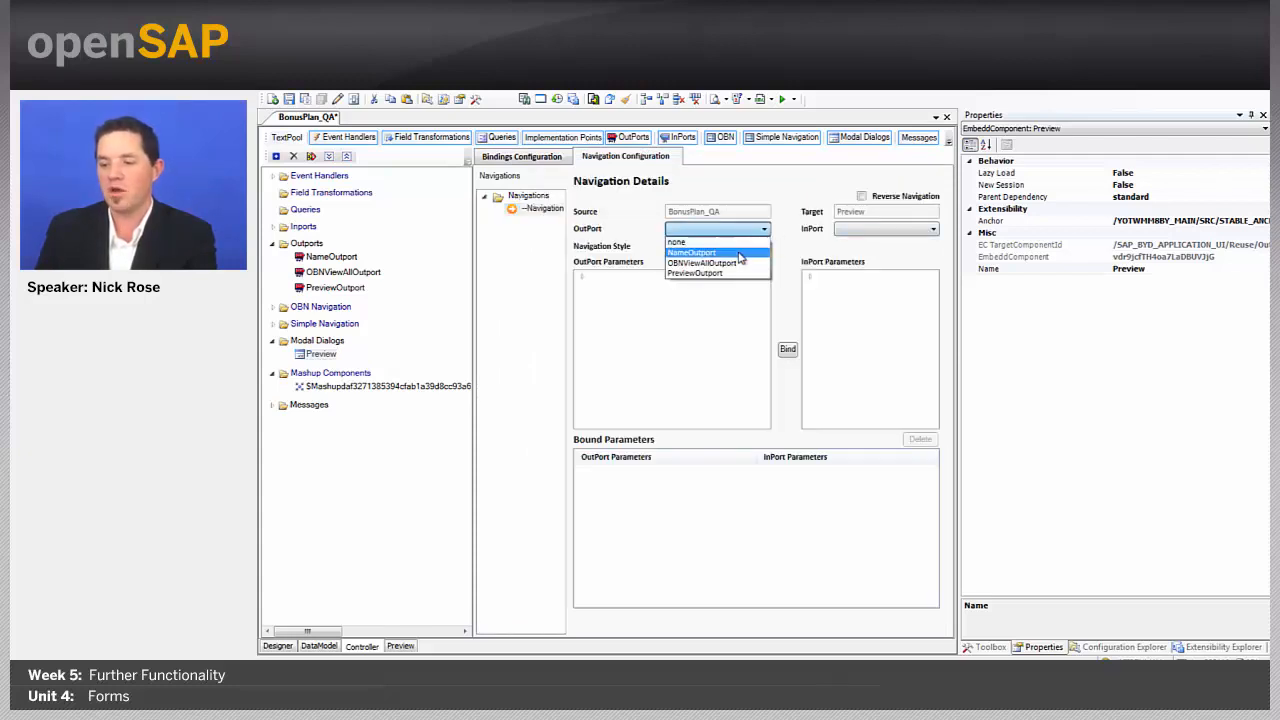
pyautogui.click(725, 274)
pyautogui.click(878, 230)
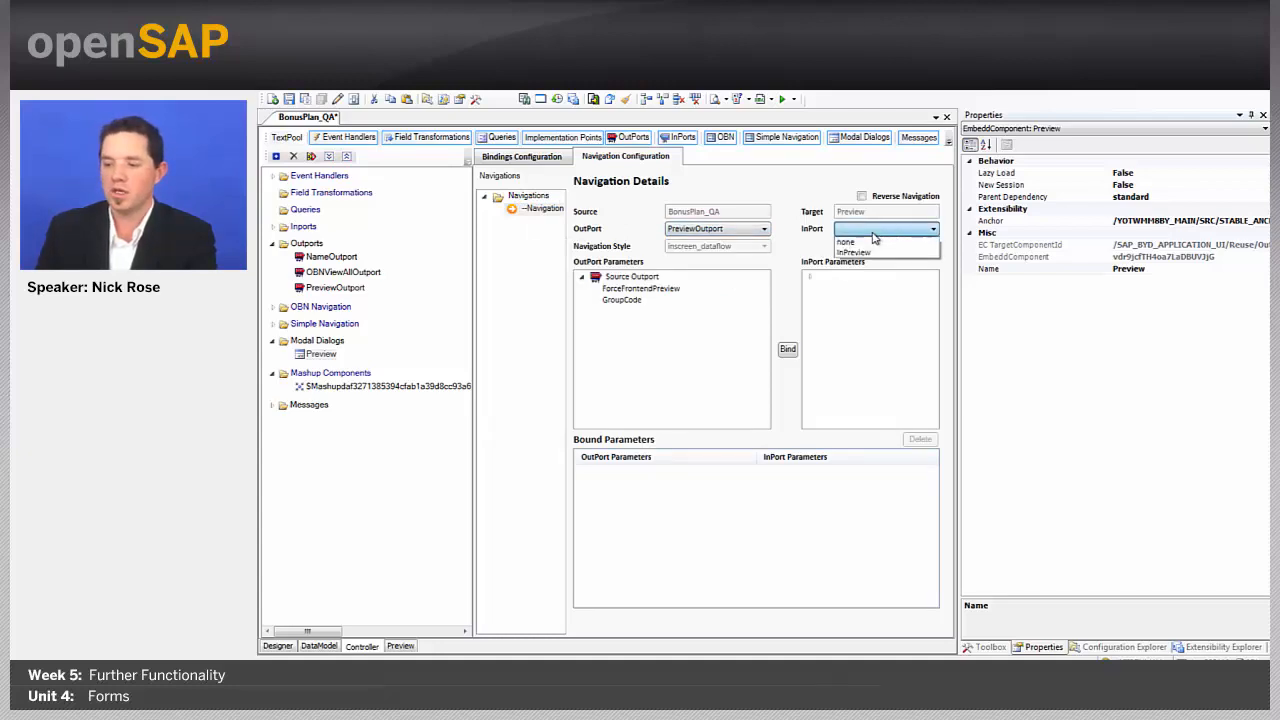
pyautogui.click(879, 254)
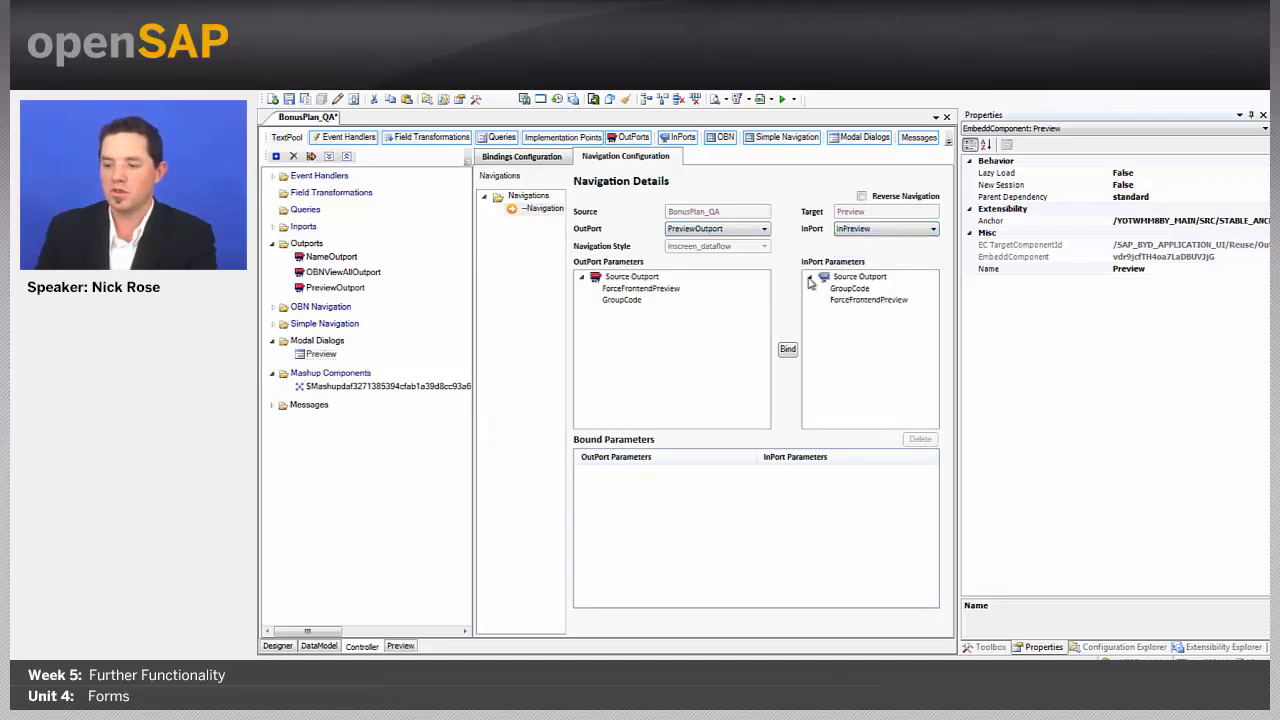
# Step: Bind ForceFrontendPreview and GroupCode outport parameters to their matching inport parameters
pyautogui.click(655, 290)
pyautogui.click(845, 300)
pyautogui.click(787, 349)
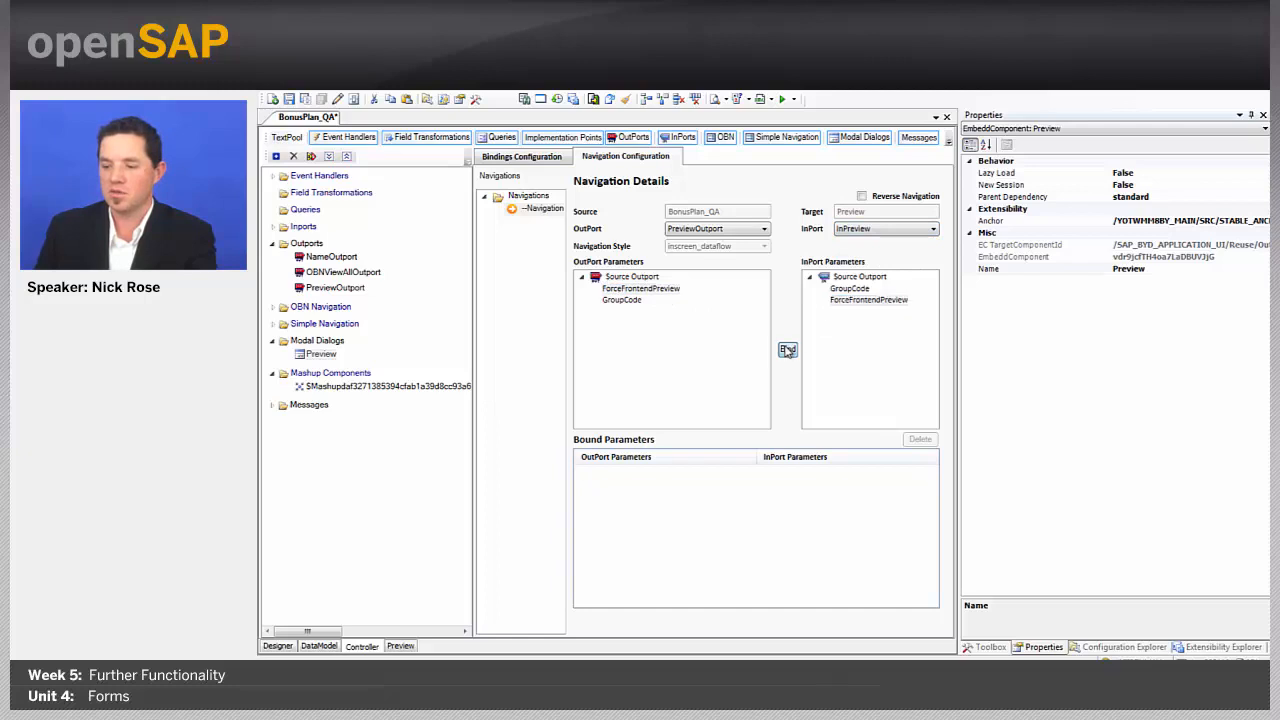
pyautogui.click(625, 301)
pyautogui.click(848, 288)
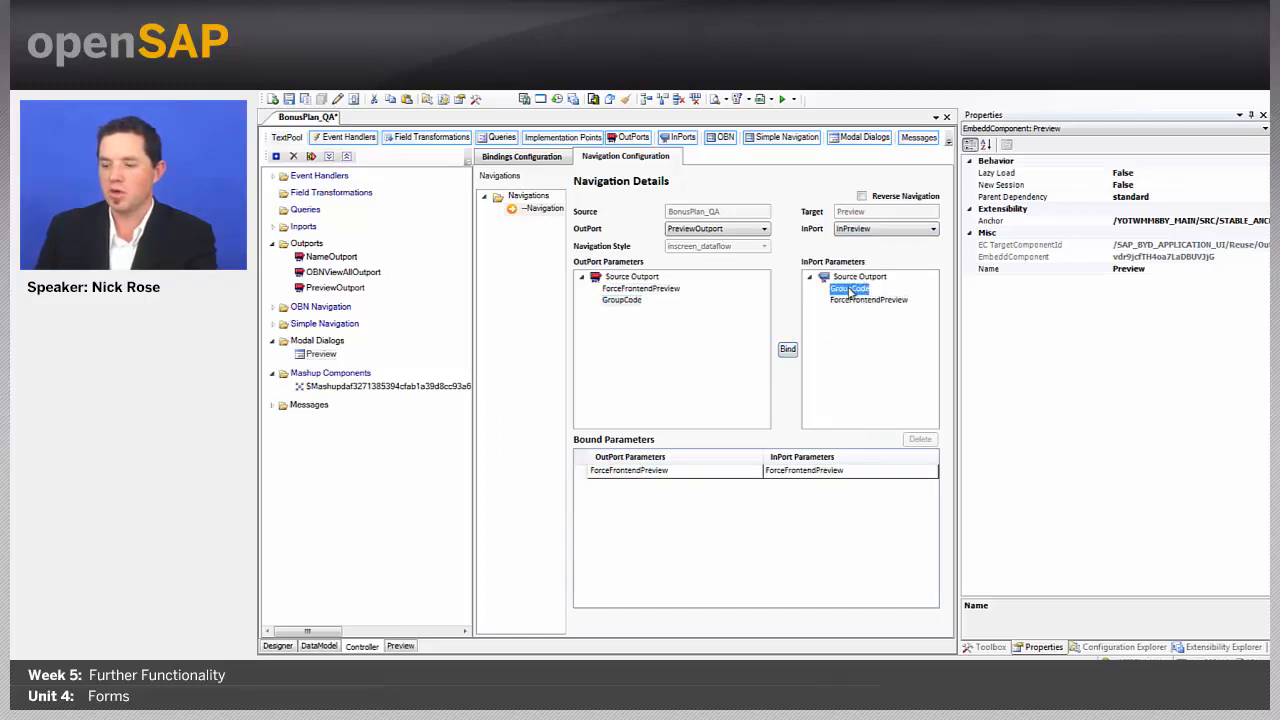
pyautogui.click(786, 352)
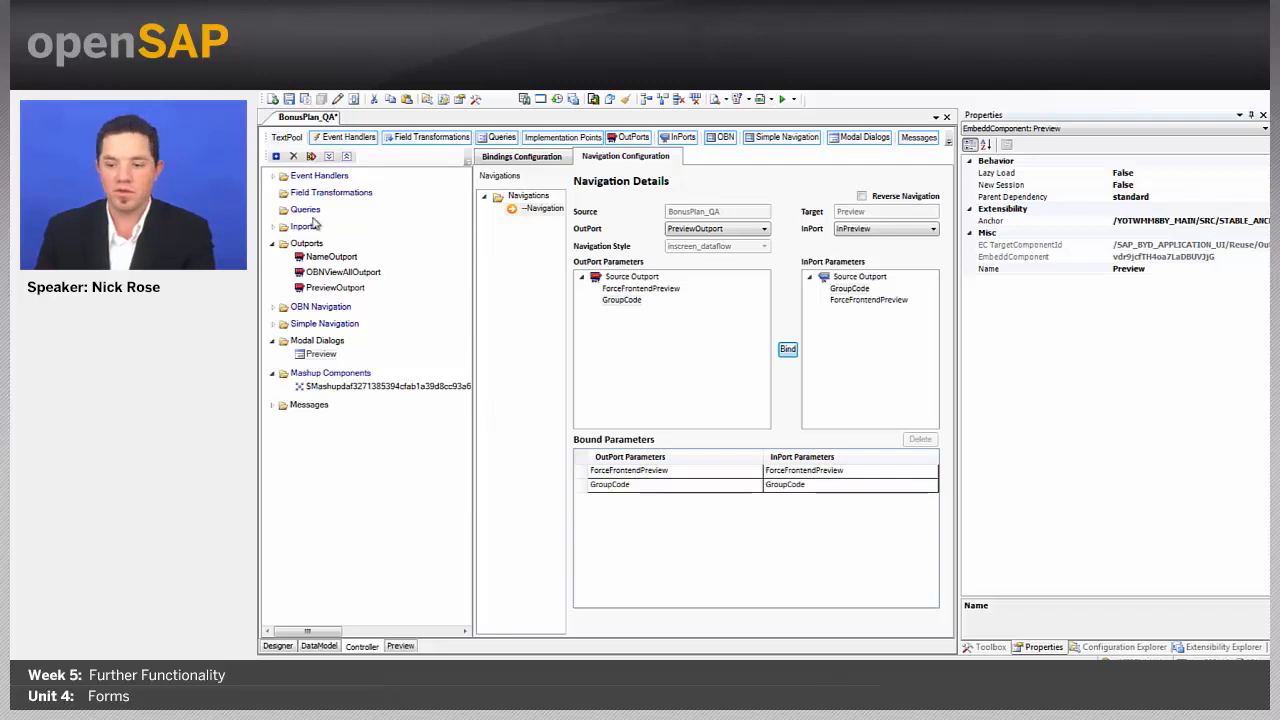
# Step: Add a new event handler and rename it PreviewHandler
pyautogui.click(273, 176)
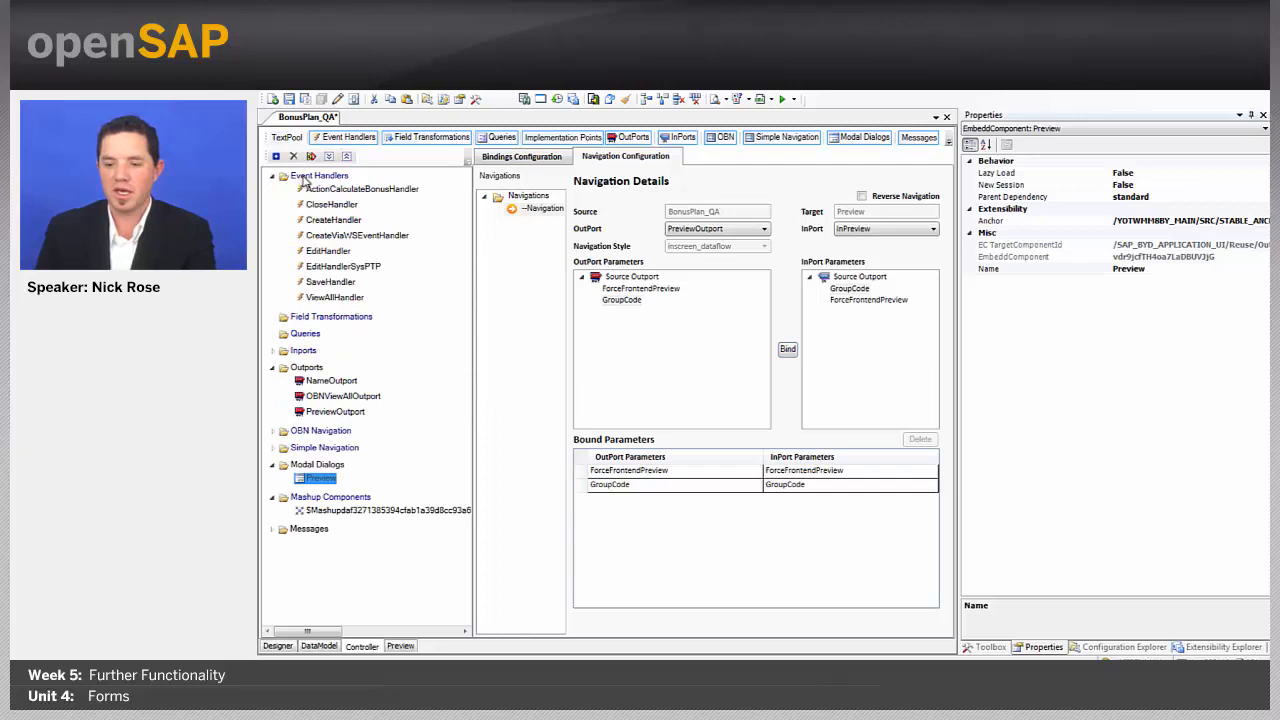
pyautogui.rightClick(303, 178)
pyautogui.click(325, 182)
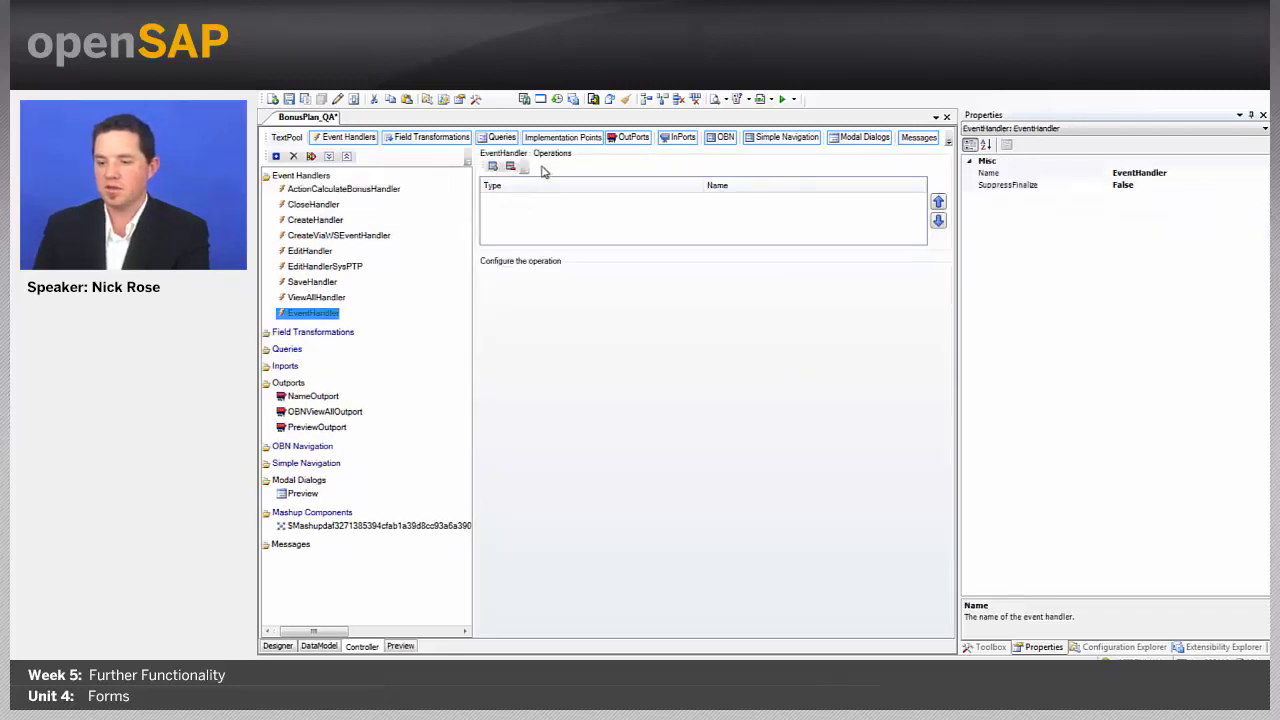
pyautogui.rightClick(318, 313)
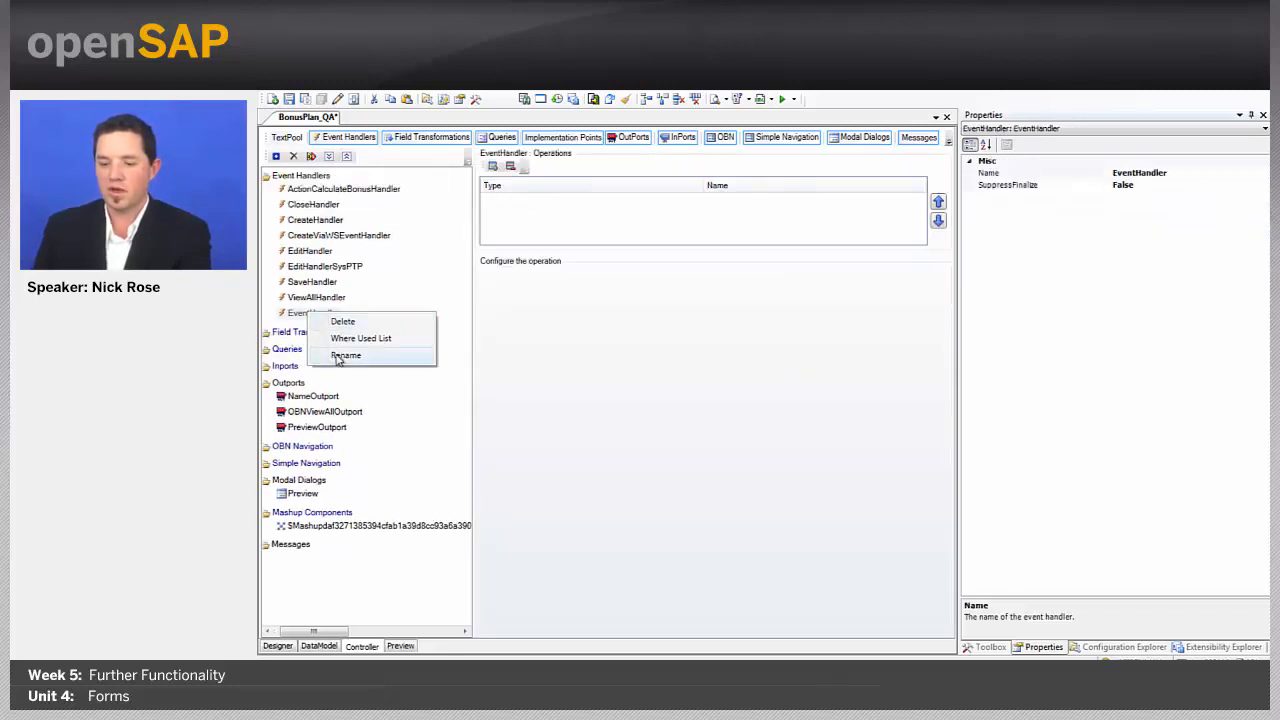
pyautogui.click(338, 358)
pyautogui.press('Home')
pyautogui.press('BackSpace')
pyautogui.press('BackSpace')
pyautogui.press('BackSpace')
pyautogui.press('BackSpace')
pyautogui.press('BackSpace')
pyautogui.write('Preview')
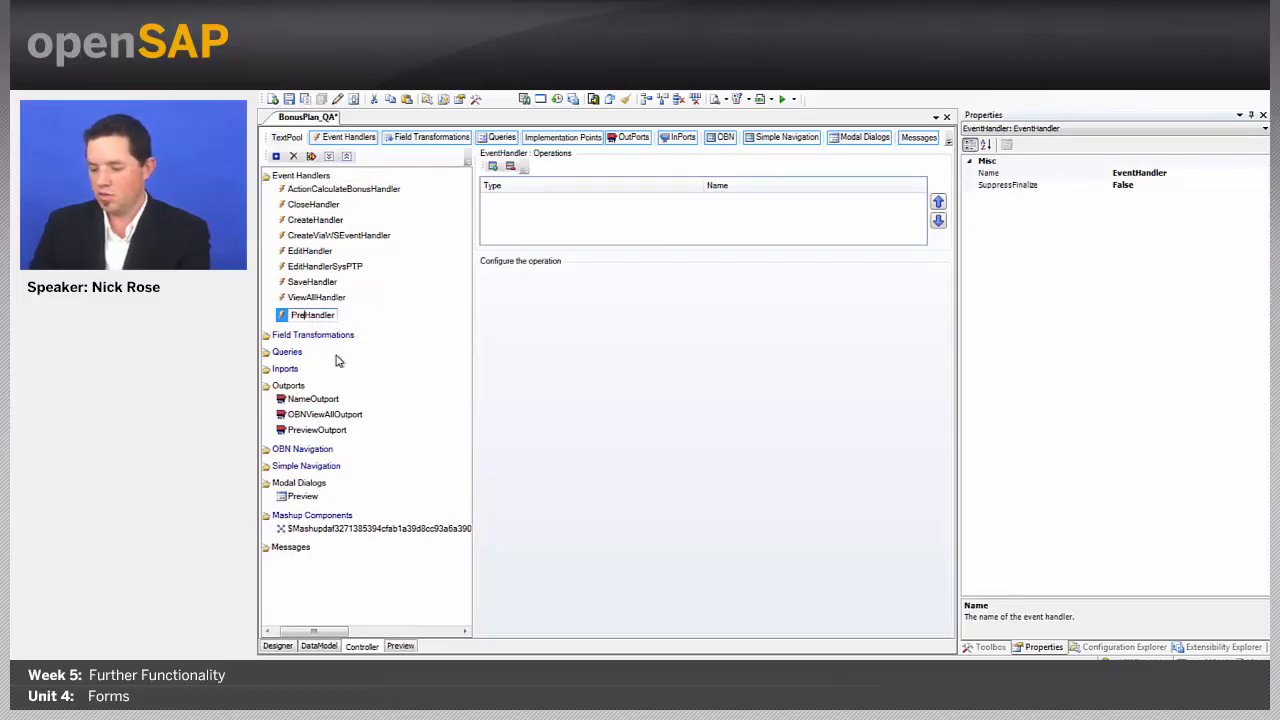
# Step: Give PreviewHandler a FireOutport operation targeting PreviewOutport, then return to the Designer
pyautogui.click(494, 168)
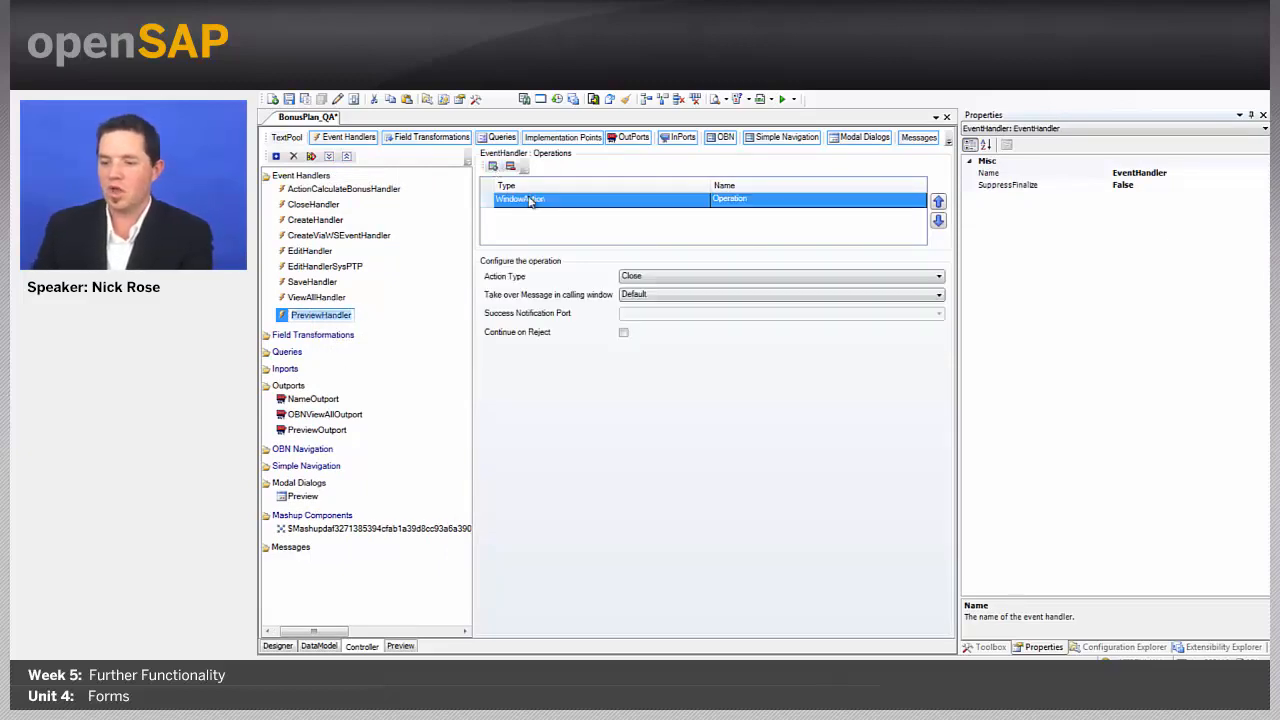
pyautogui.click(530, 200)
pyautogui.click(532, 201)
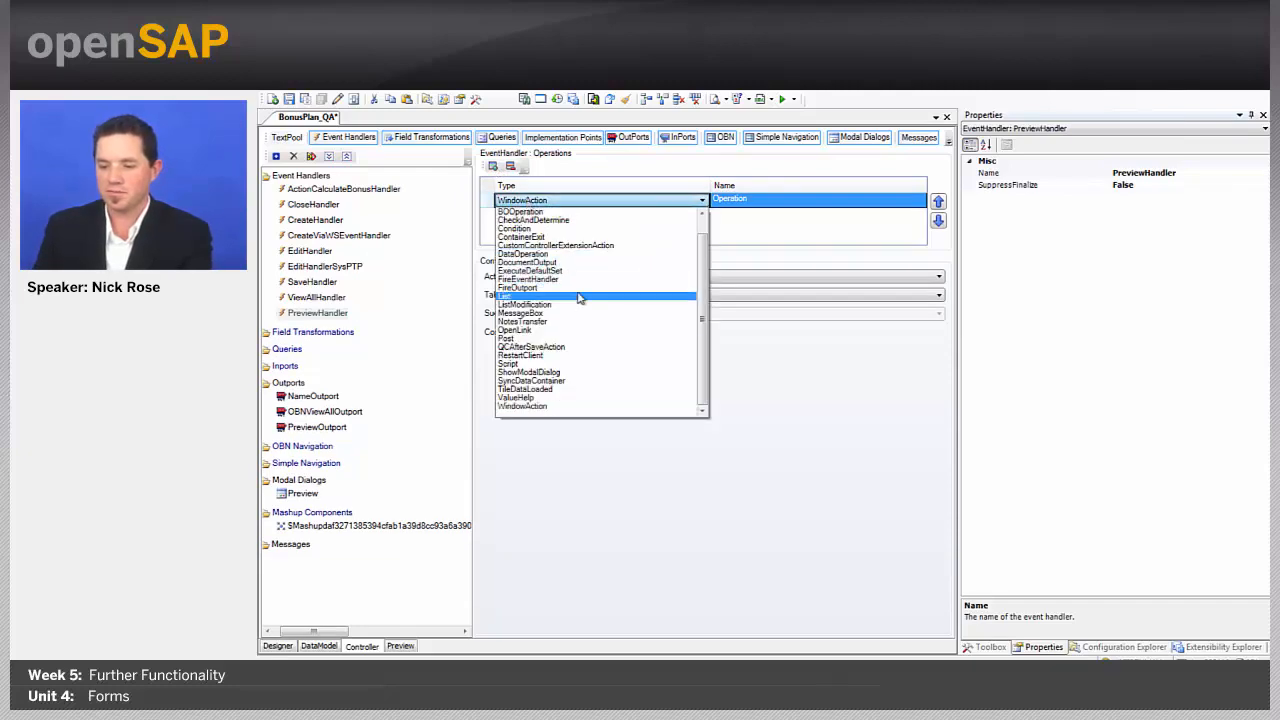
pyautogui.click(576, 288)
pyautogui.click(658, 286)
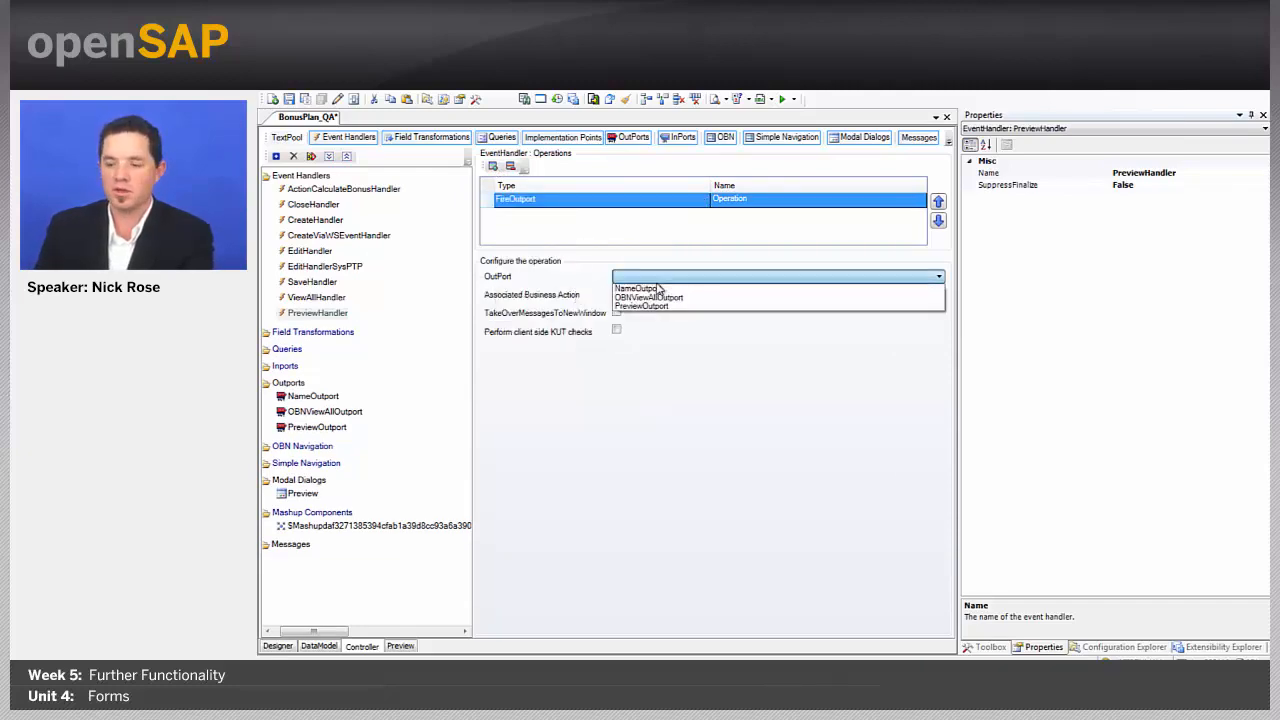
pyautogui.click(667, 307)
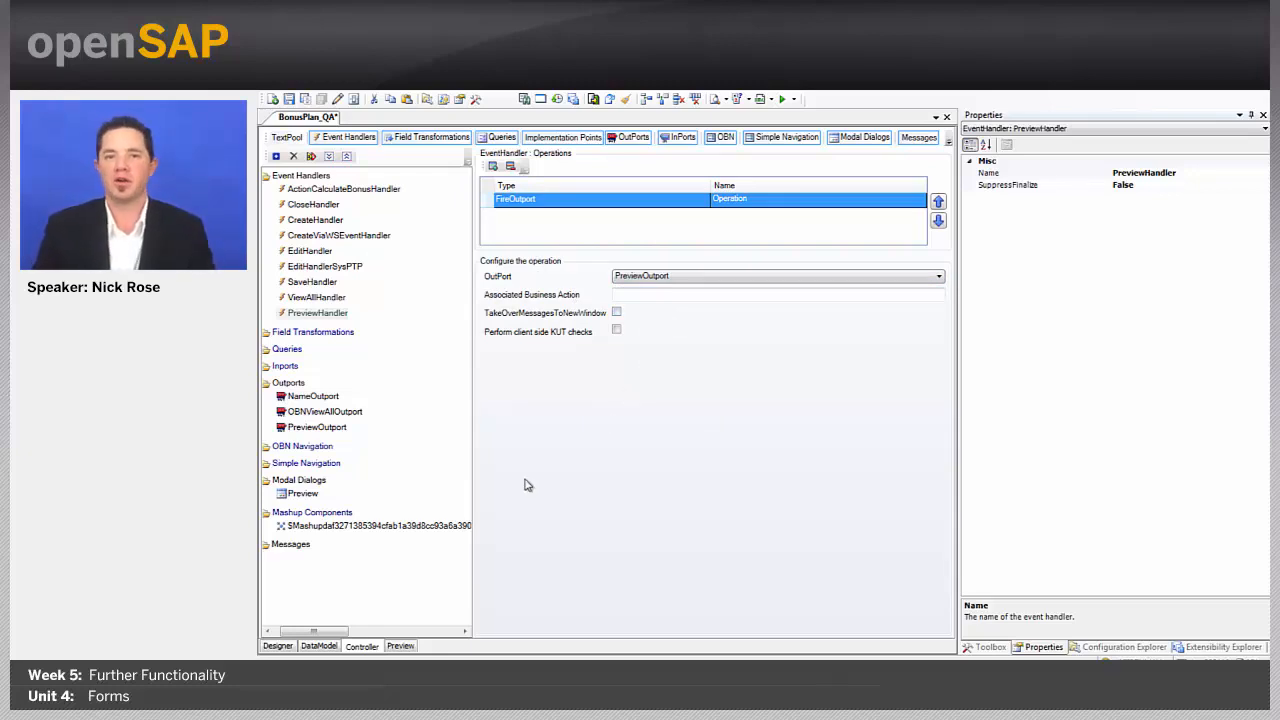
pyautogui.click(278, 646)
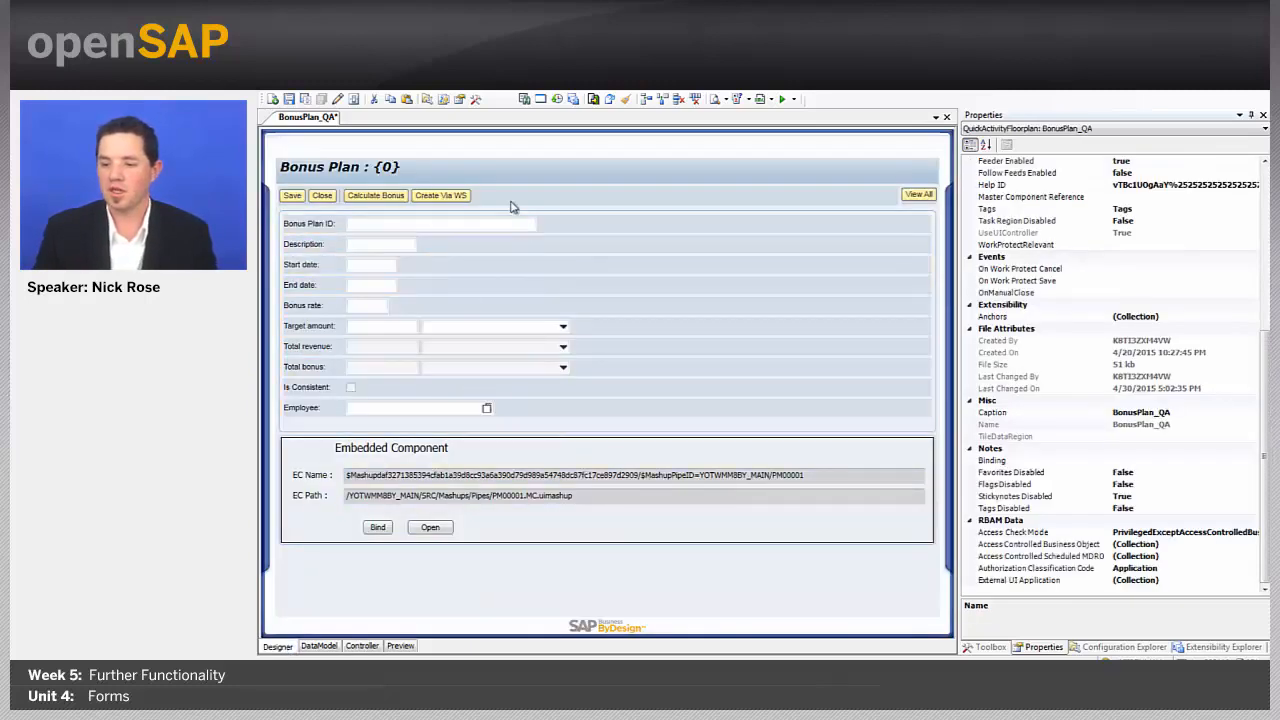
# Step: Add the standard Preview button to the form's toolbar via toolbar configuration
pyautogui.click(512, 205)
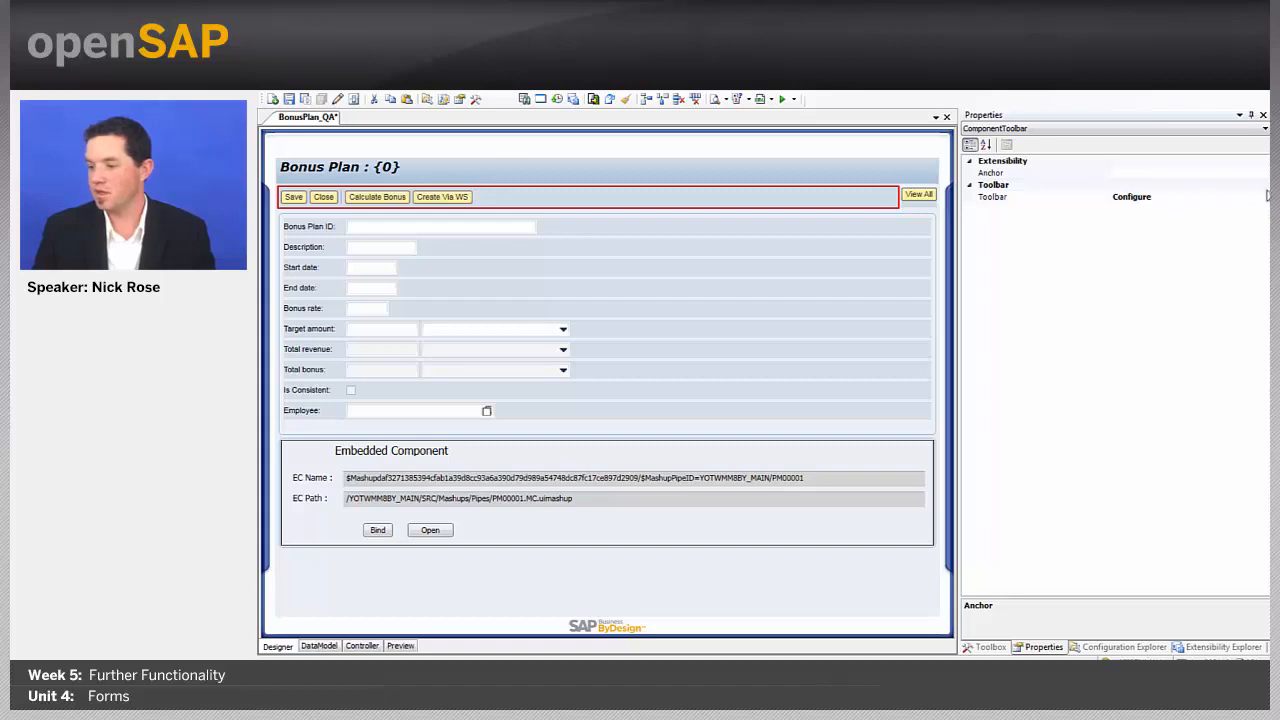
pyautogui.click(1266, 196)
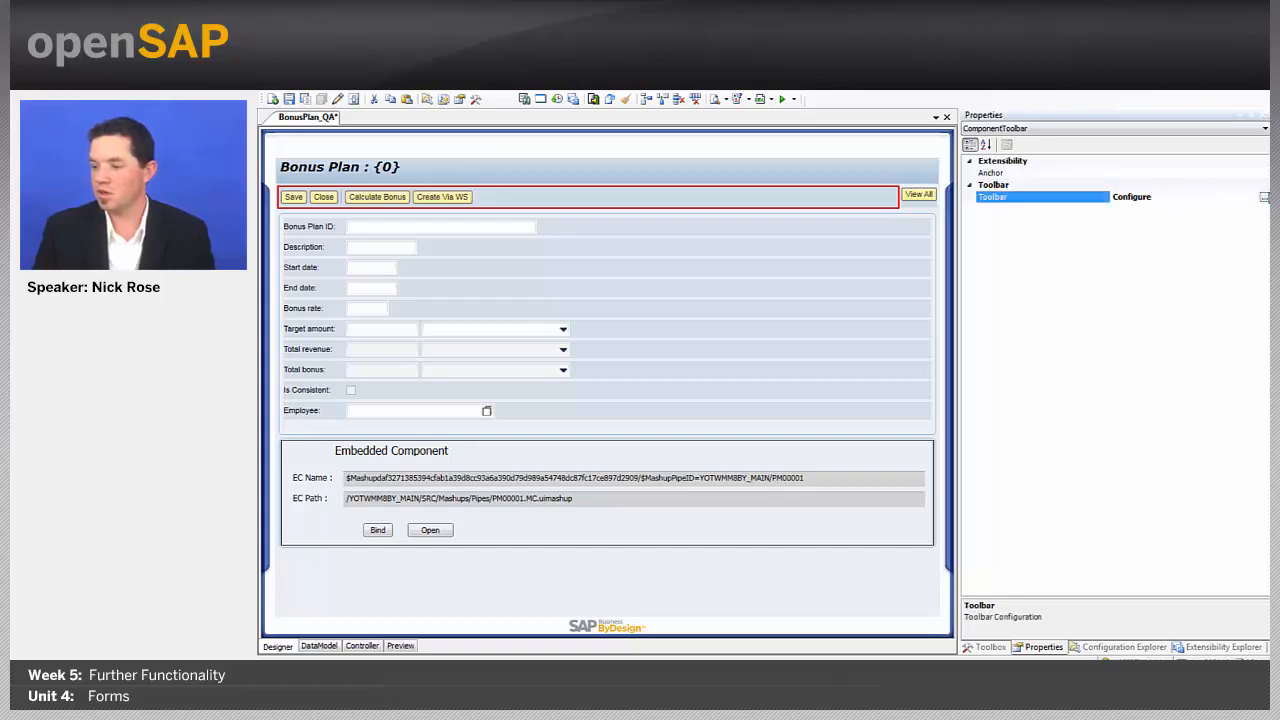
pyautogui.click(1264, 199)
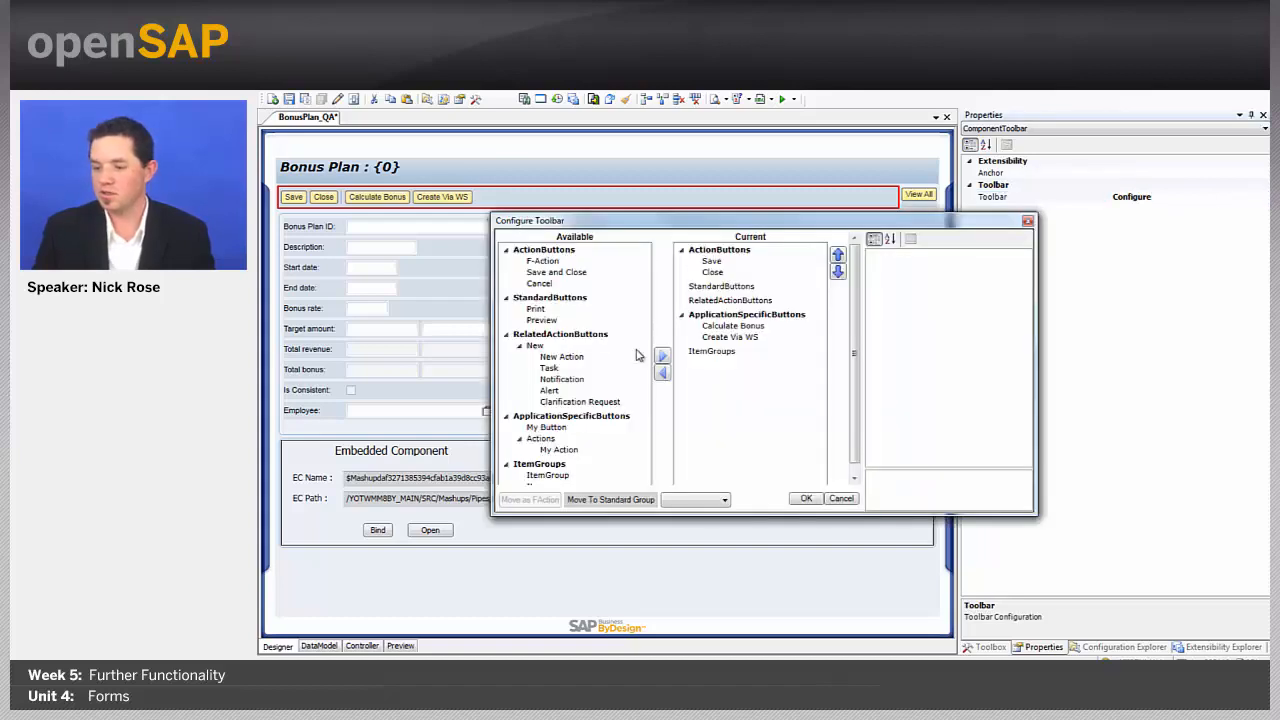
pyautogui.click(544, 320)
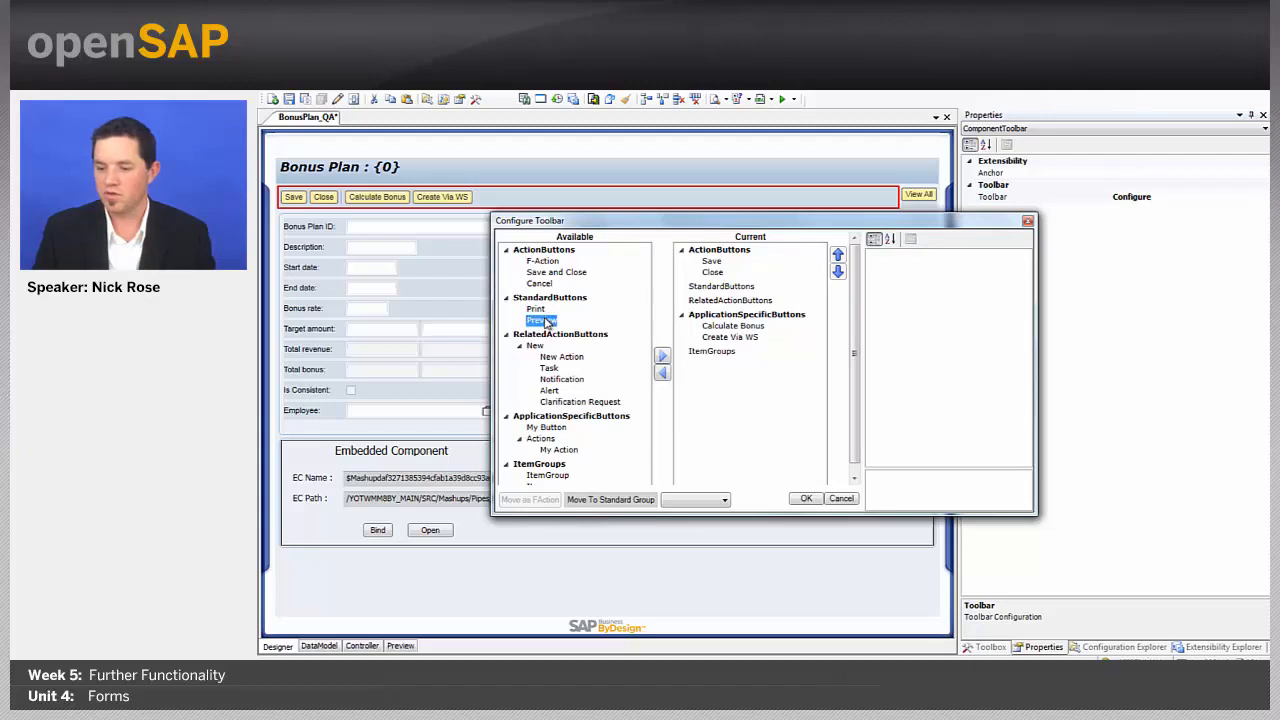
pyautogui.click(662, 355)
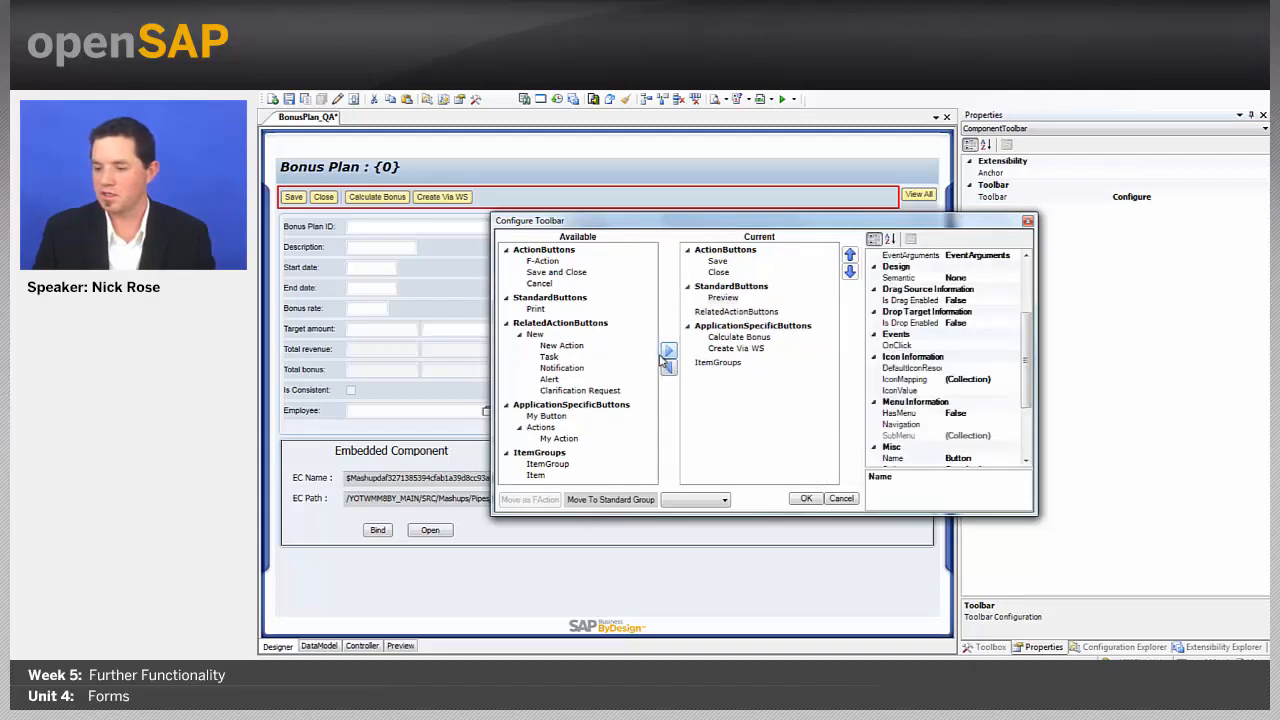
# Step: Set the Preview button's OnClick to PreviewHandler, confirm, and save the floorplan
pyautogui.click(1013, 346)
pyautogui.click(1013, 346)
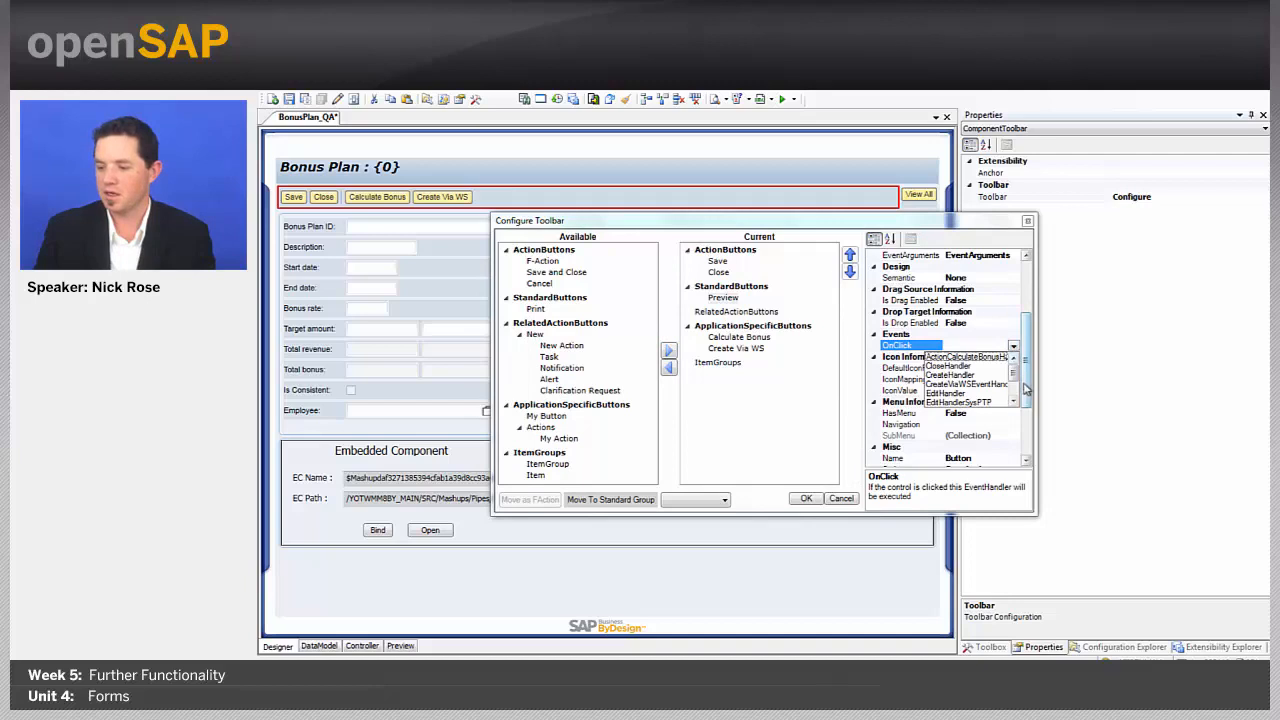
pyautogui.scroll(-2, 1013, 398)
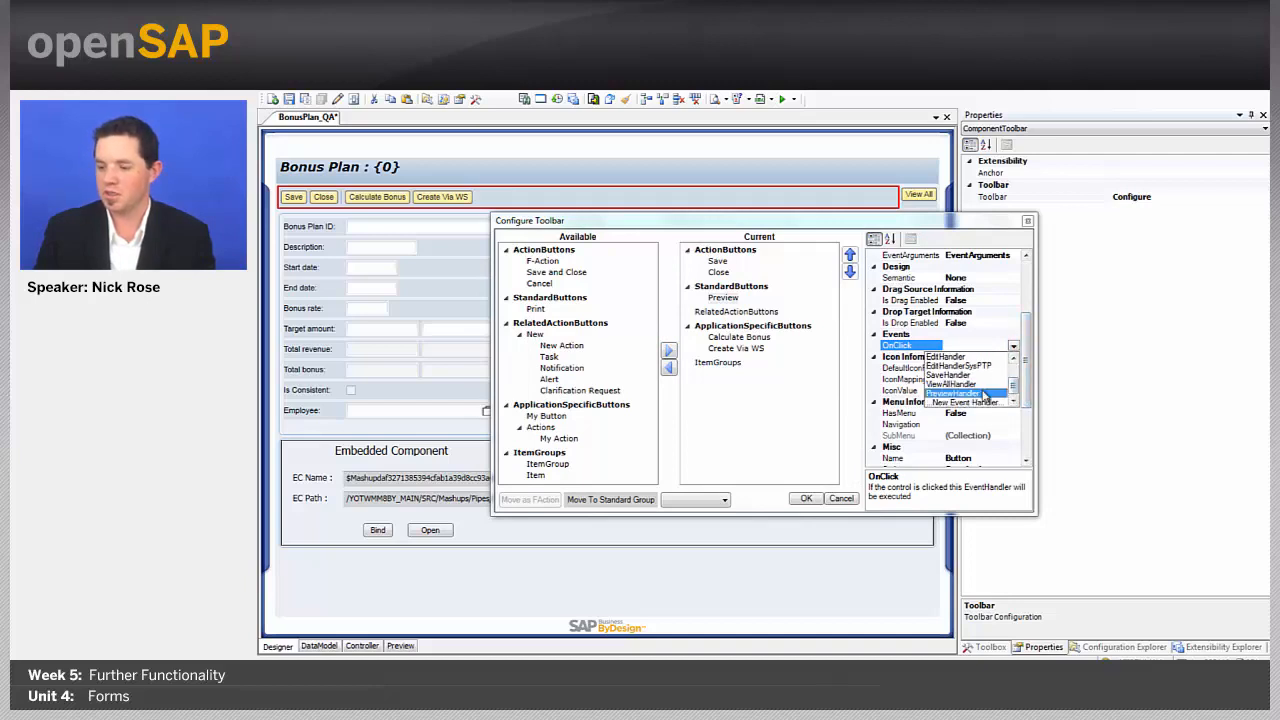
pyautogui.click(984, 396)
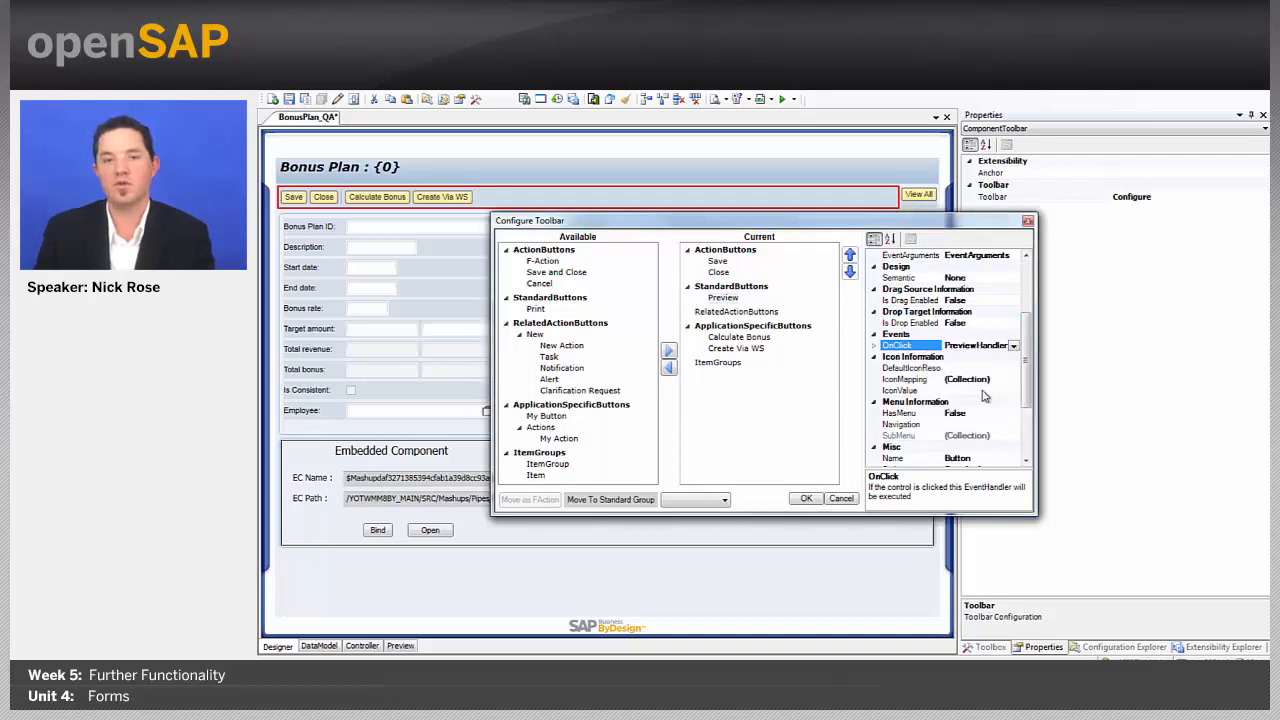
pyautogui.click(808, 499)
pyautogui.click(305, 99)
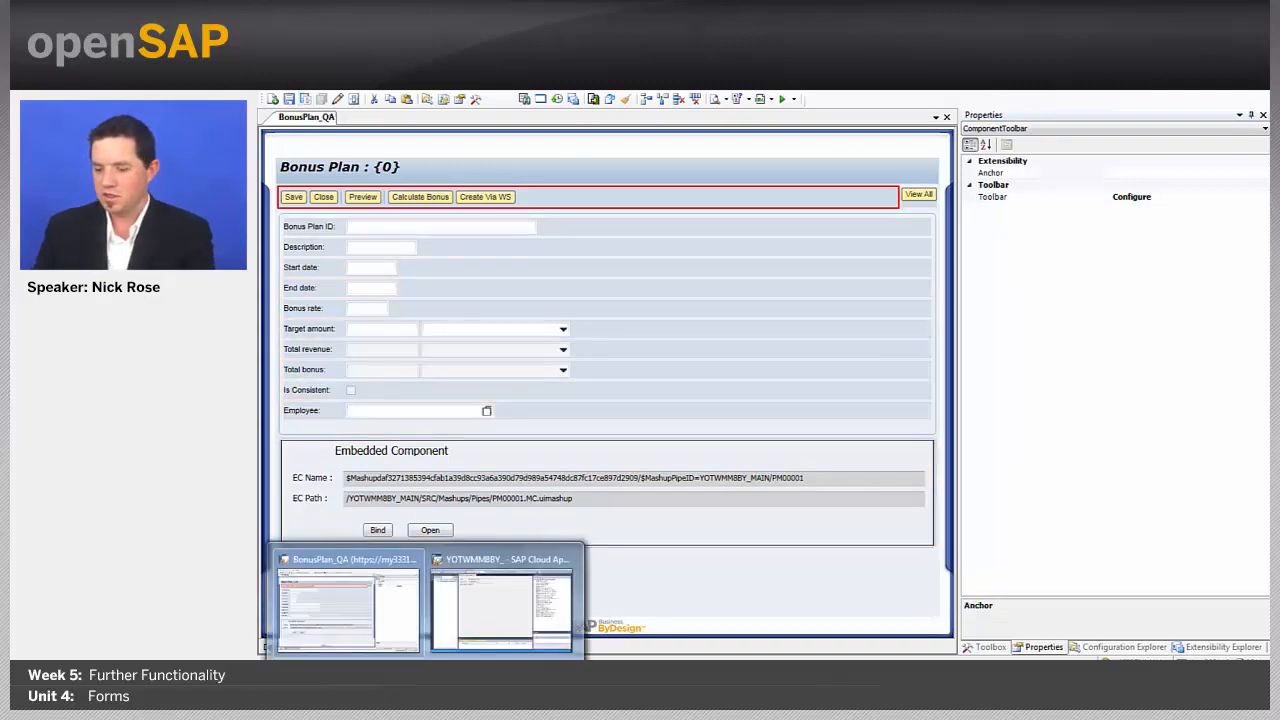
# Step: Select BonusPlan_OWL in the studio's Solution Explorer, then return to the browser help page
pyautogui.hotkey('alt', 'Tab')
pyautogui.hotkey('alt', 'Tab')
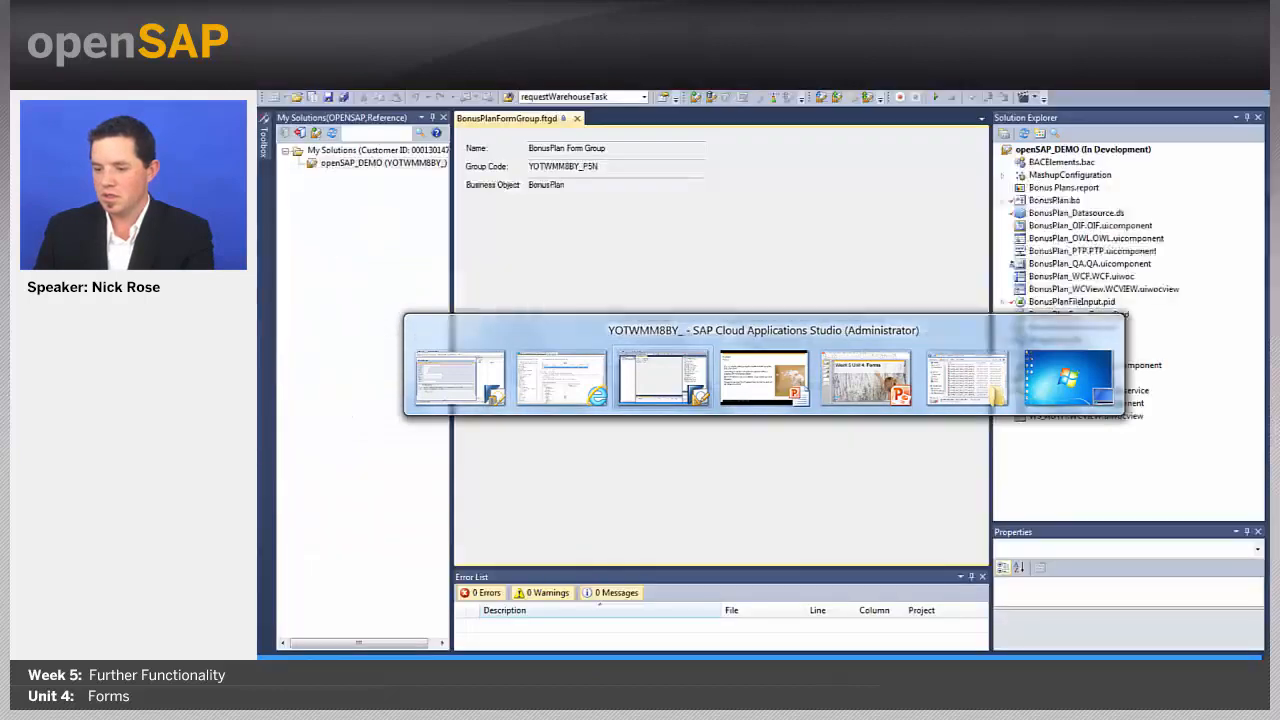
pyautogui.doubleClick(1090, 238)
pyautogui.rightClick(1090, 238)
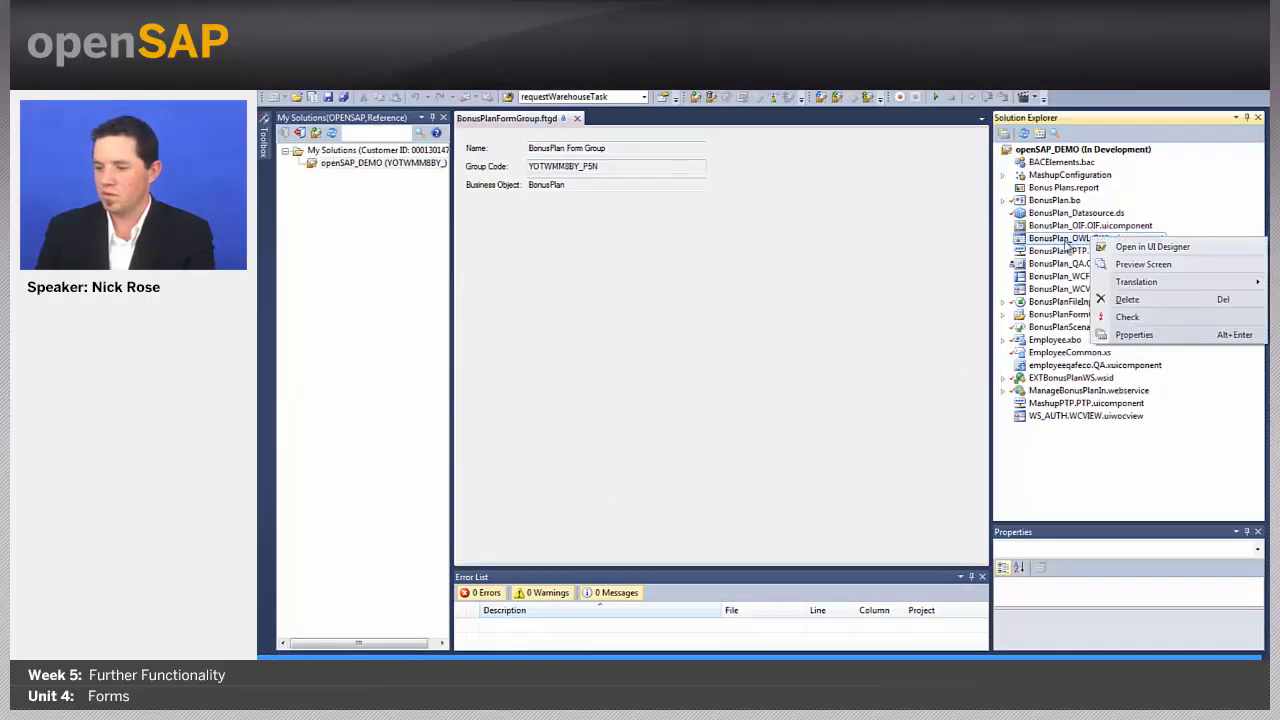
pyautogui.press('Escape')
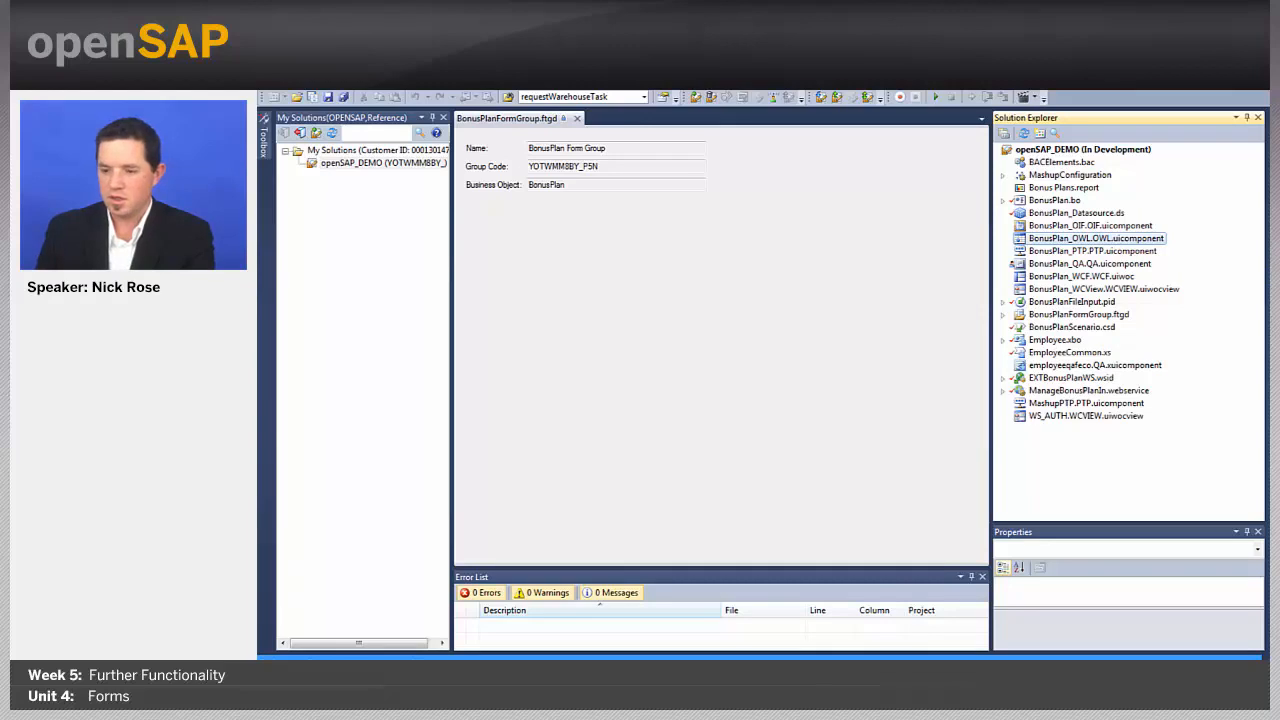
pyautogui.hotkey('alt', 'Tab')
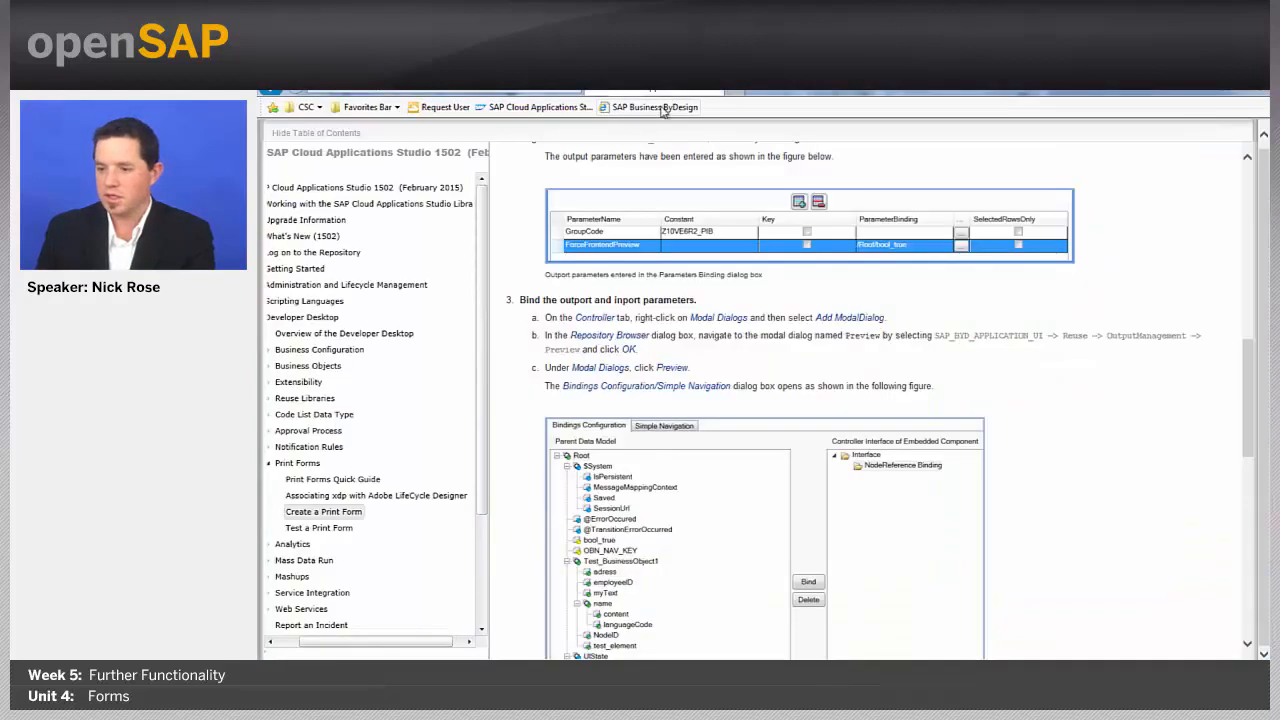
# Step: Log on to SAP Business ByDesign in a new tab and open the BonusPlan work centre
pyautogui.click(729, 92)
pyautogui.click(657, 110)
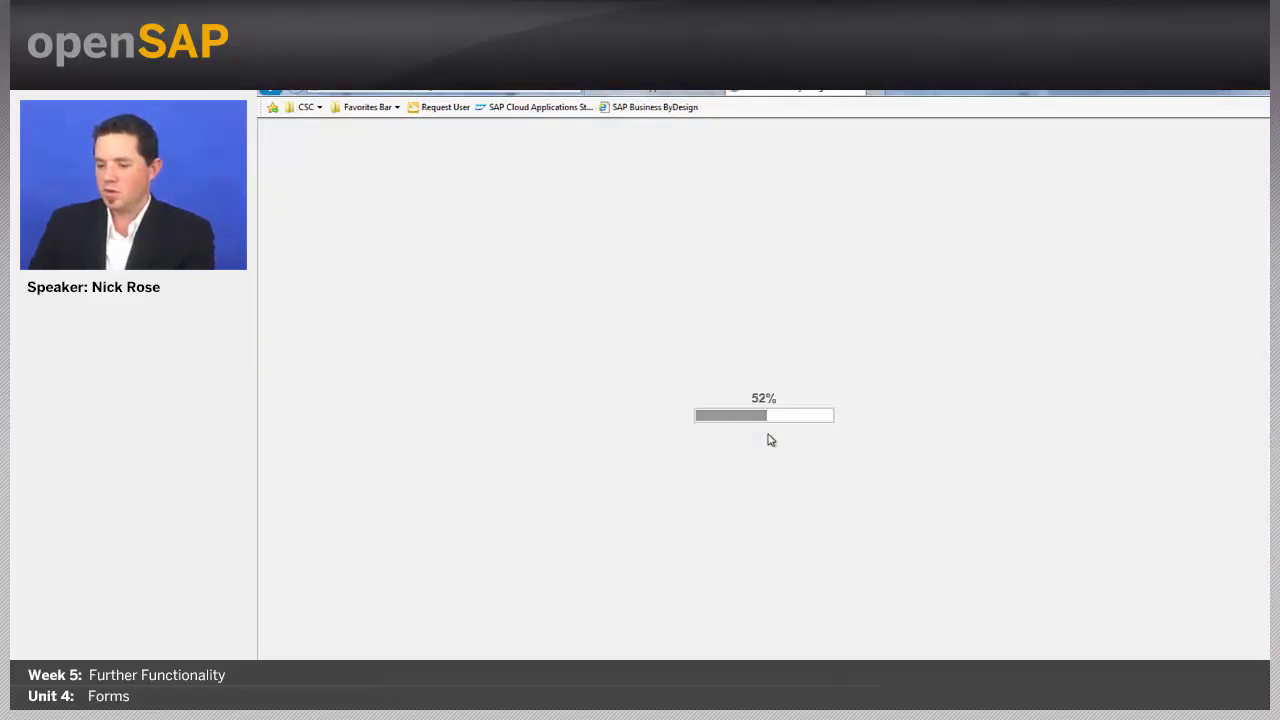
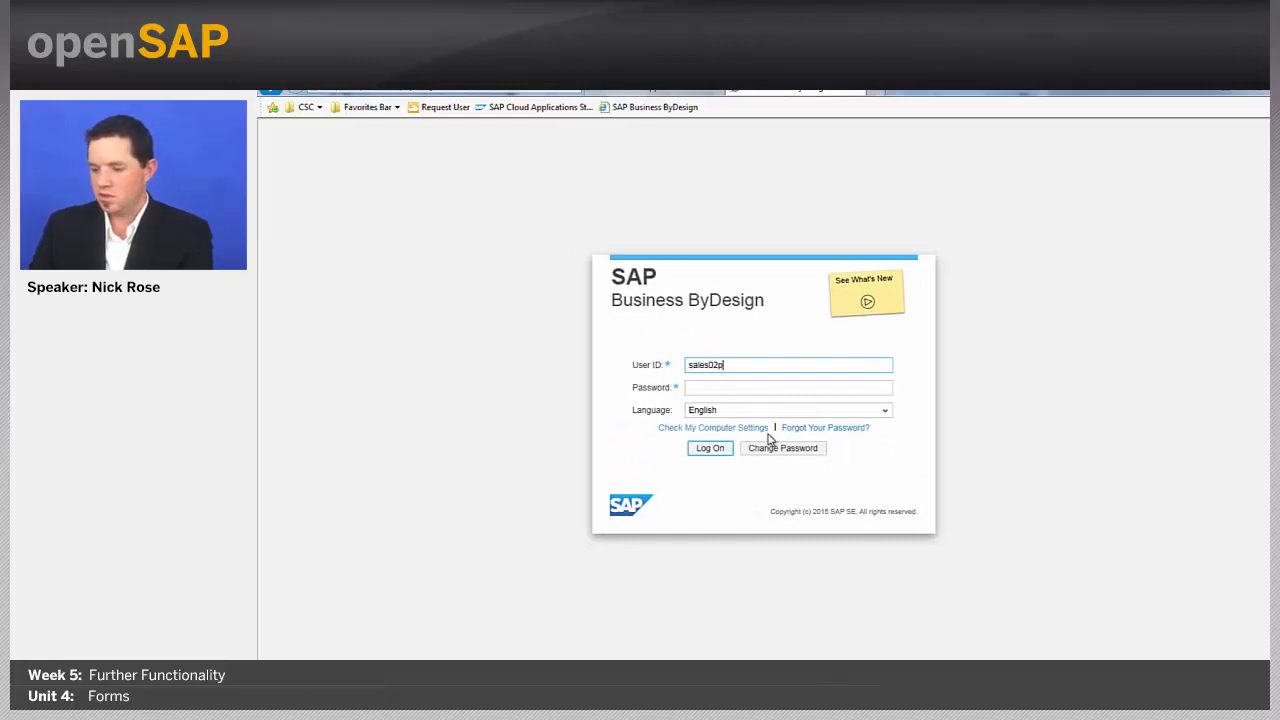
pyautogui.press('Tab')
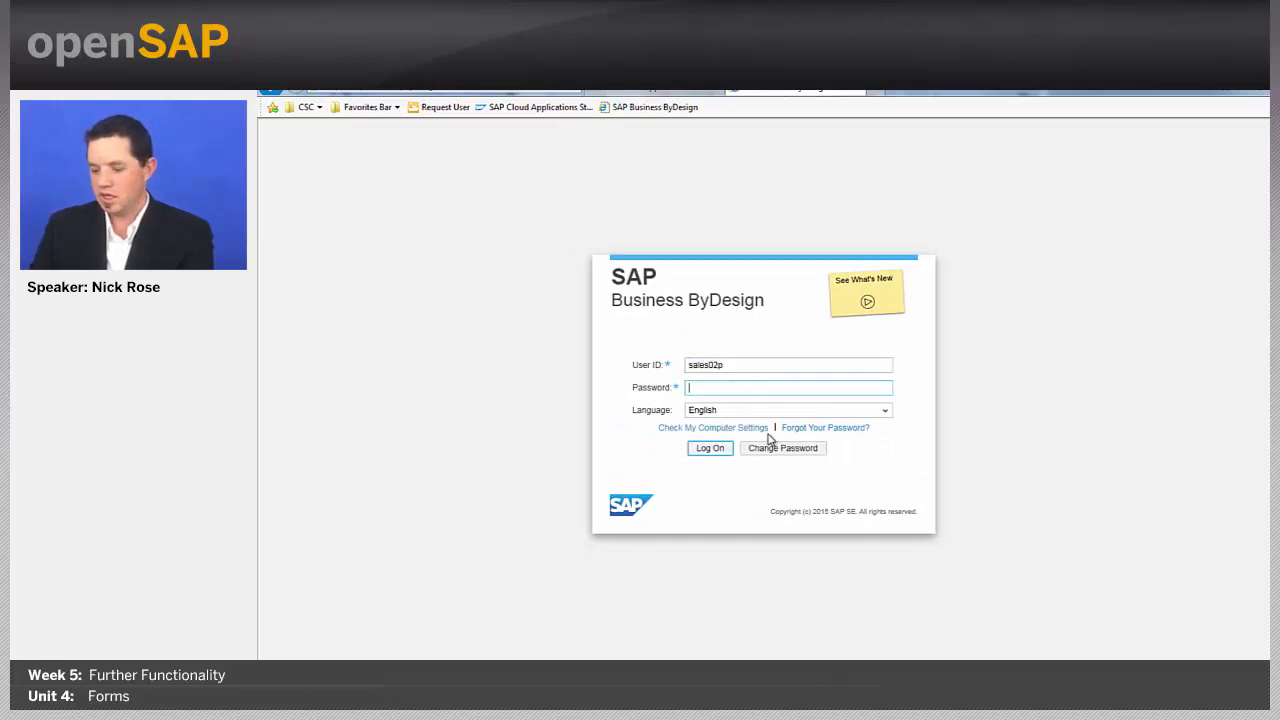
pyautogui.press('Return')
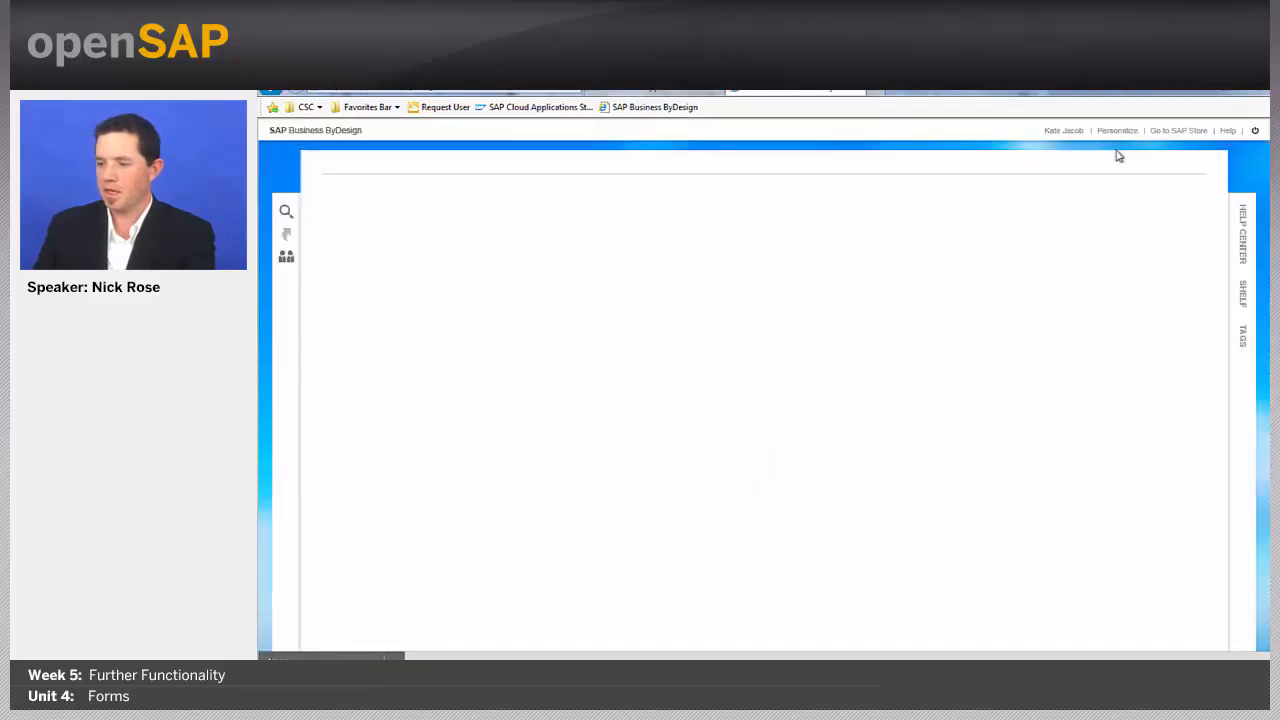
pyautogui.click(1176, 170)
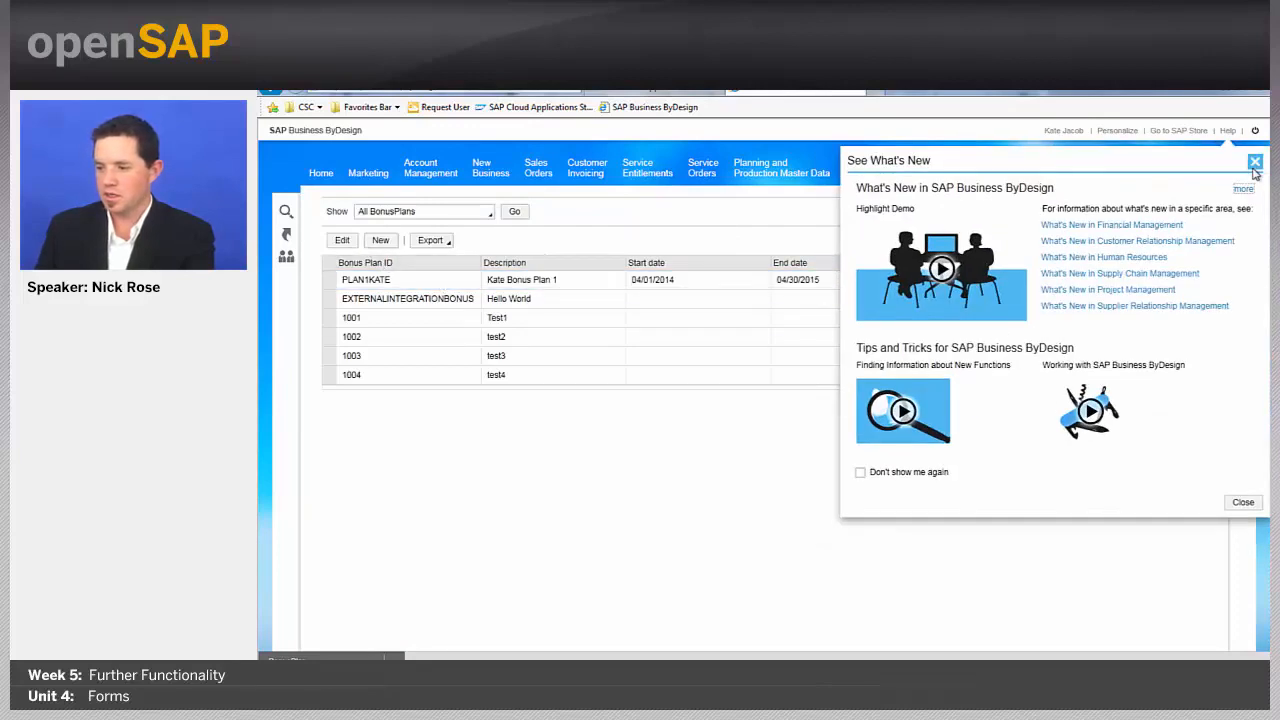
# Step: Open the first bonus plan, try Preview, and close the resulting unhandled exception message
pyautogui.click(1255, 161)
pyautogui.click(429, 279)
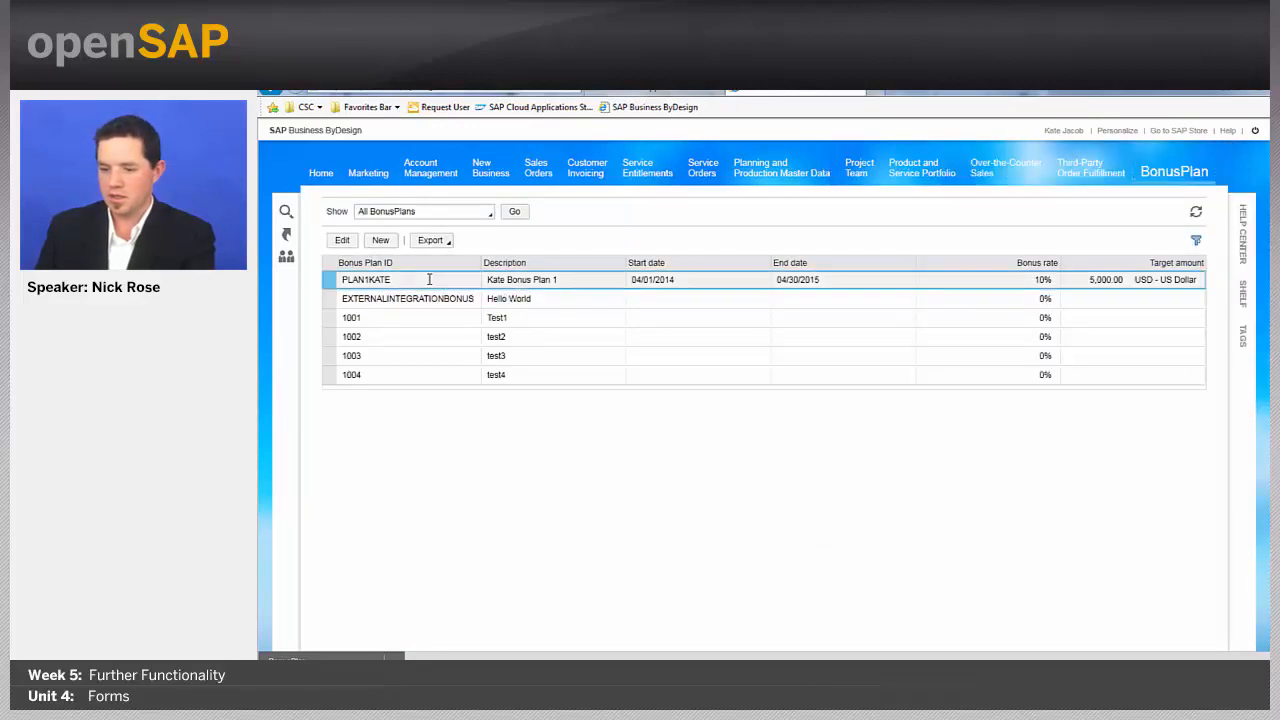
pyautogui.click(335, 242)
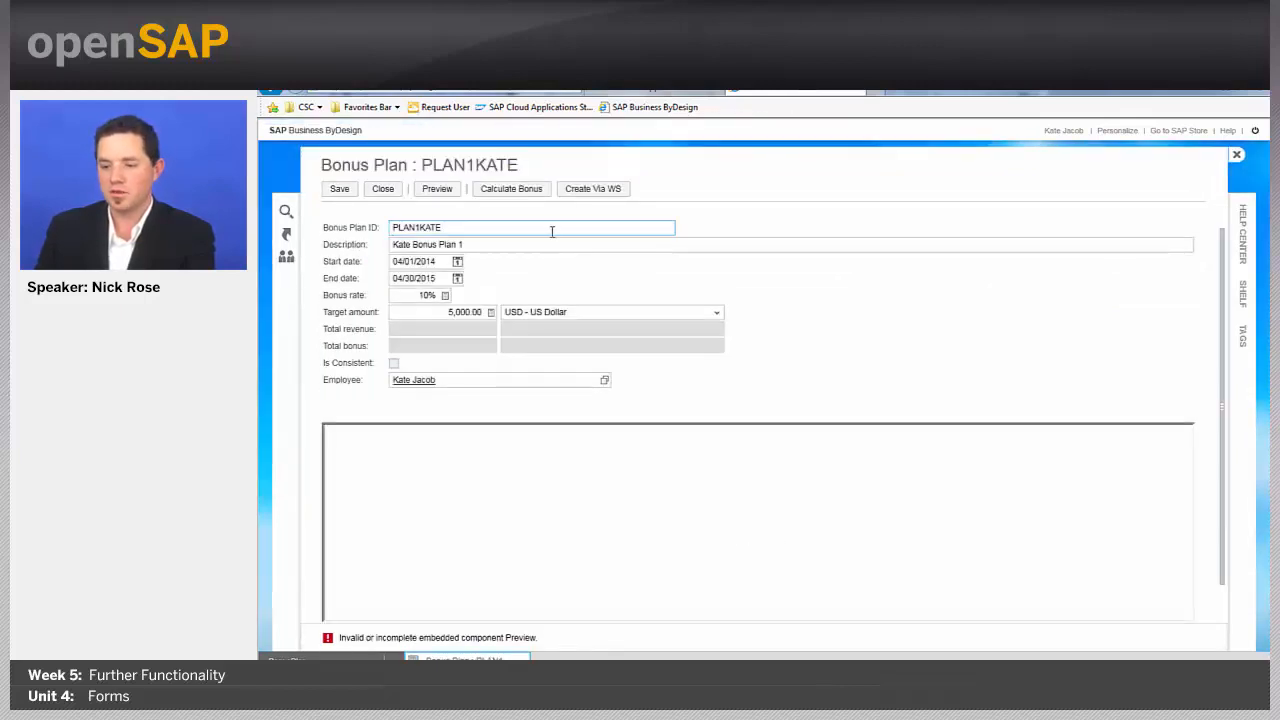
pyautogui.click(440, 192)
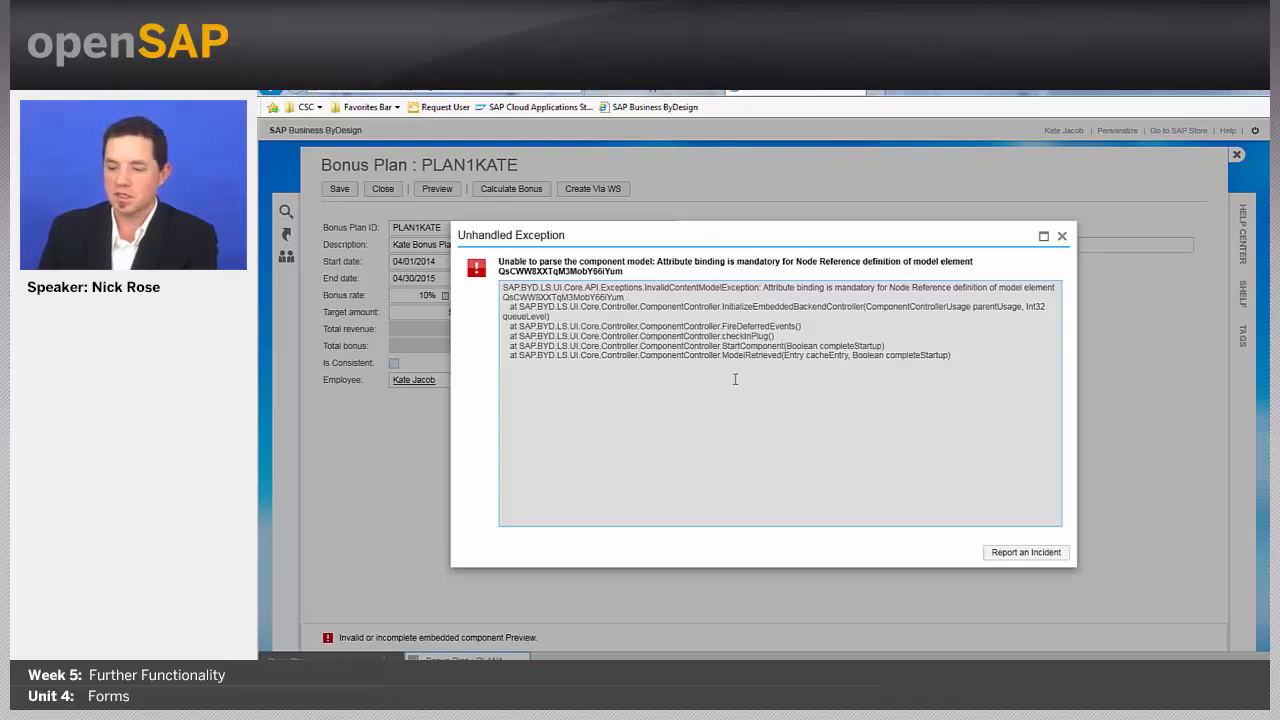
pyautogui.click(1061, 237)
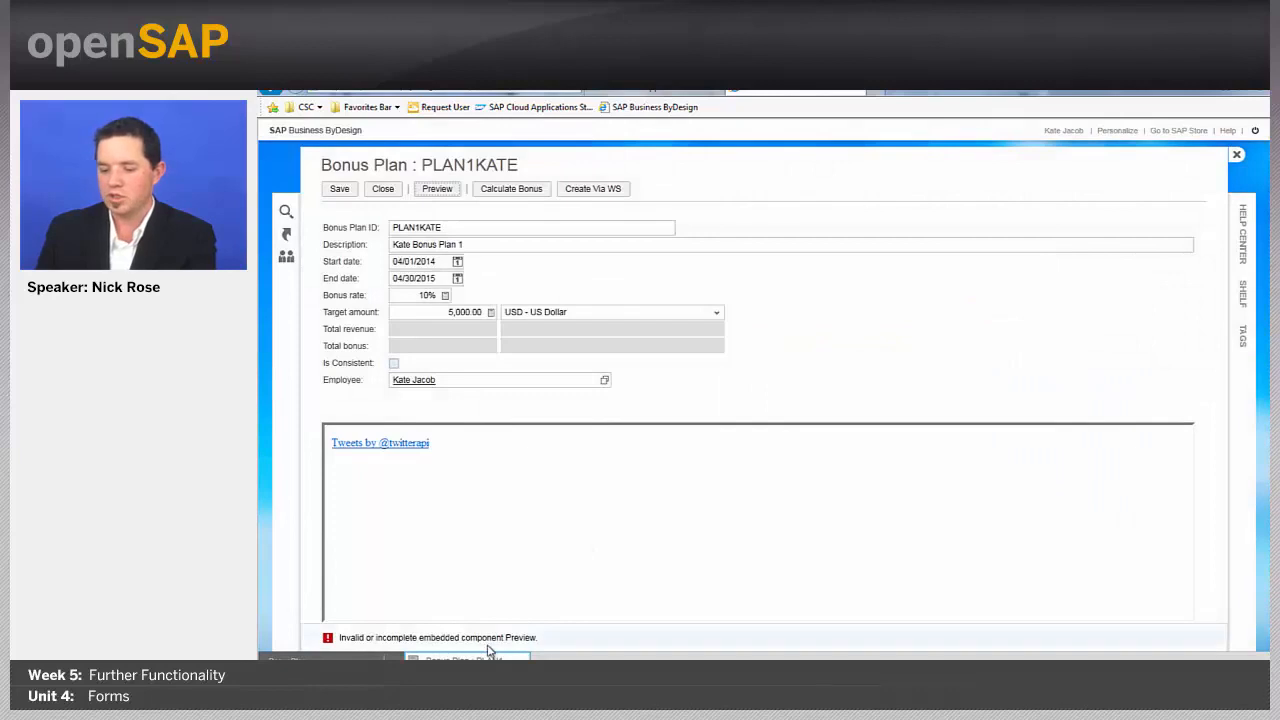
# Step: Close the Bonus Plan form in the browser
pyautogui.moveTo(330, 657)
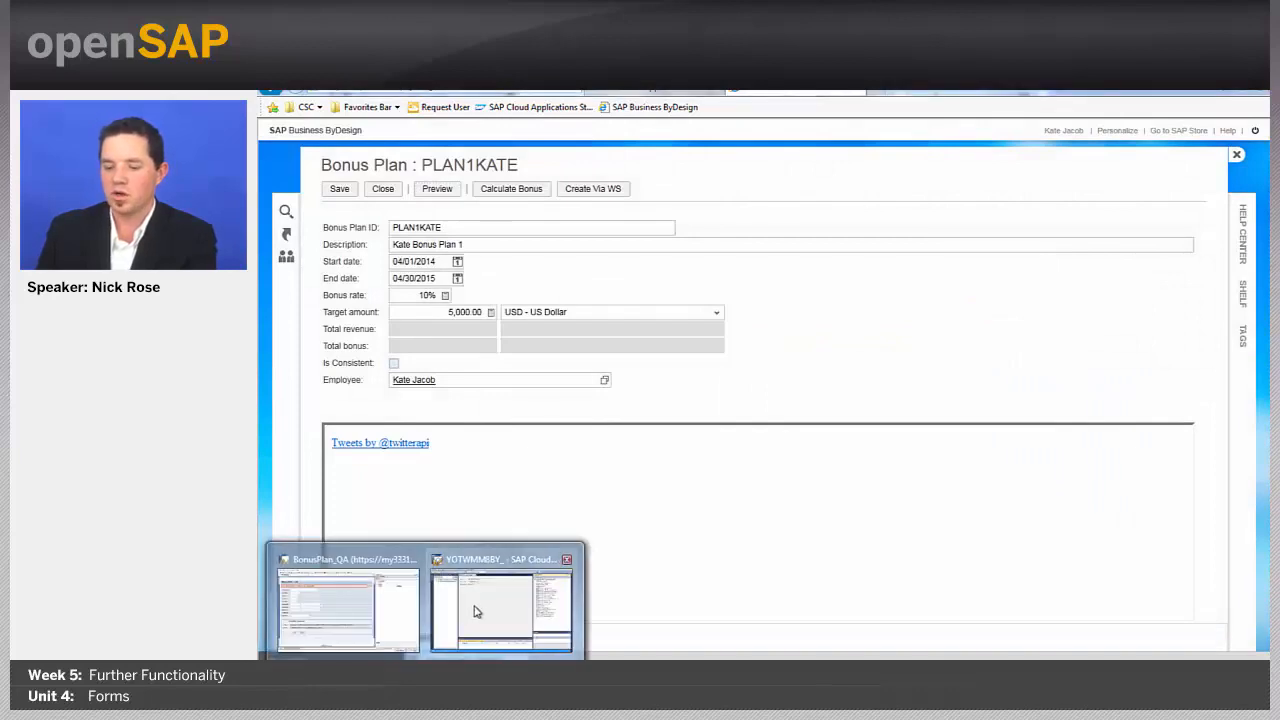
pyautogui.click(360, 604)
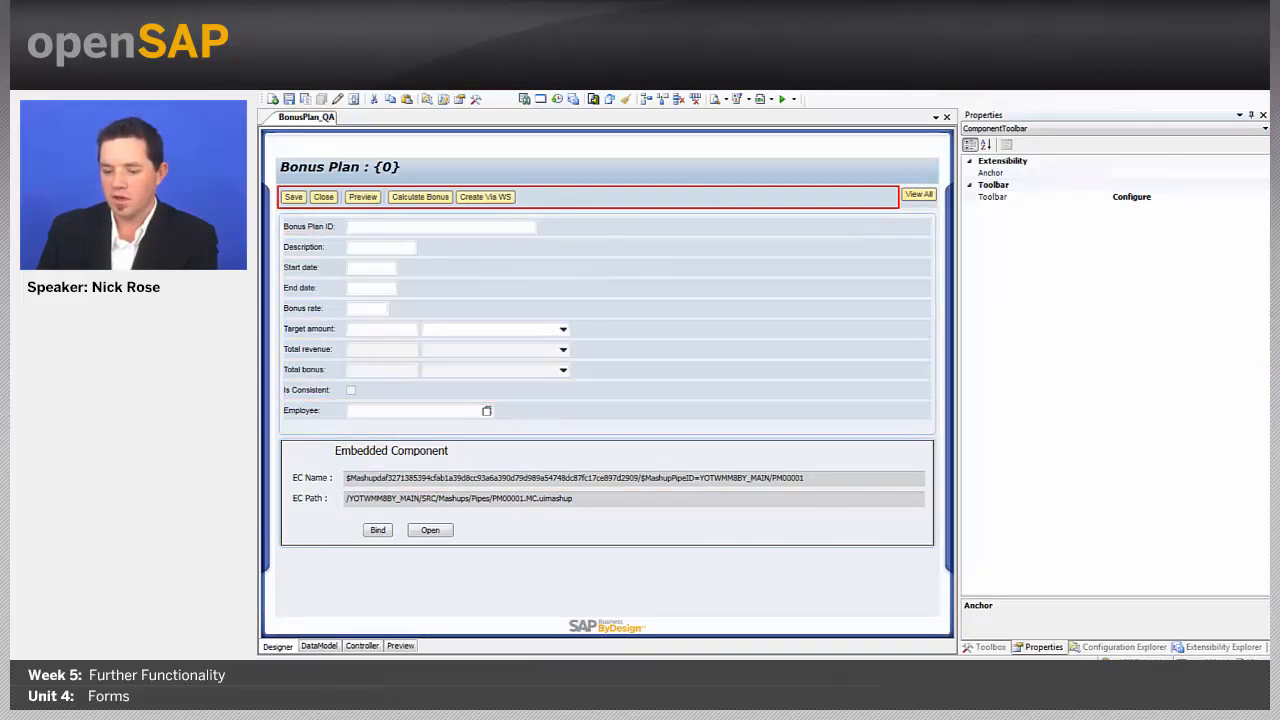
pyautogui.click(366, 646)
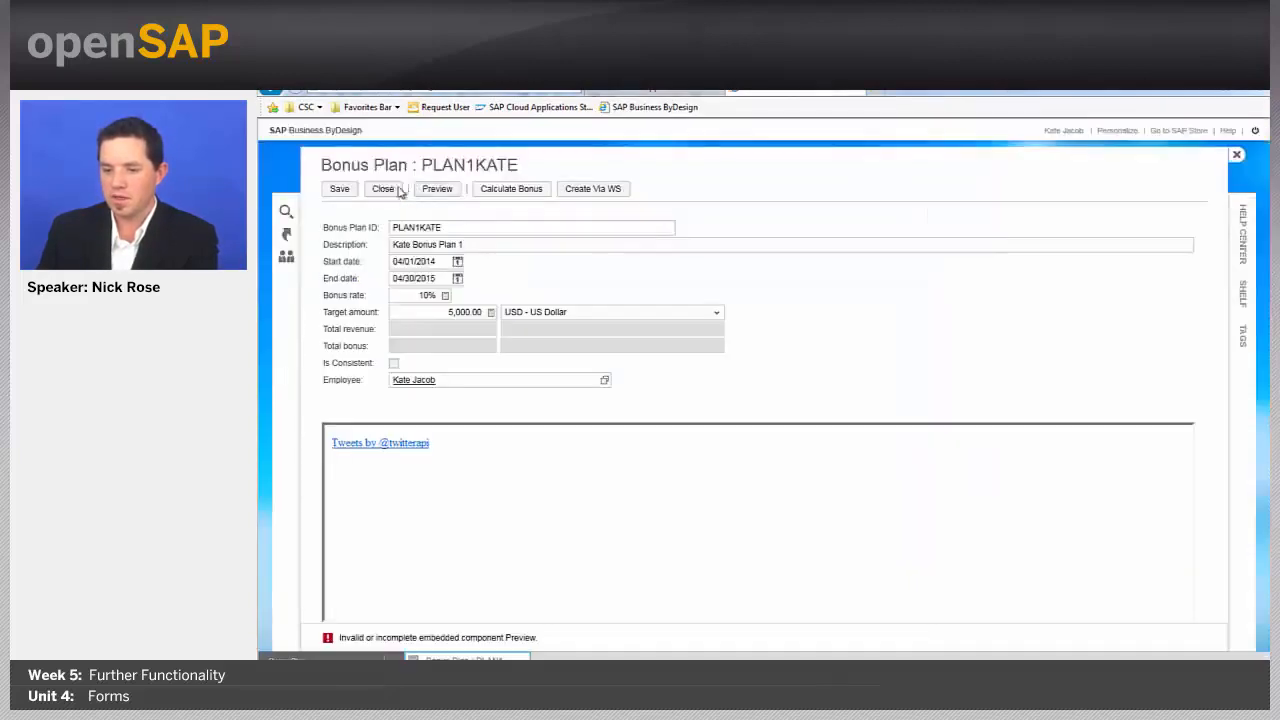
pyautogui.click(396, 189)
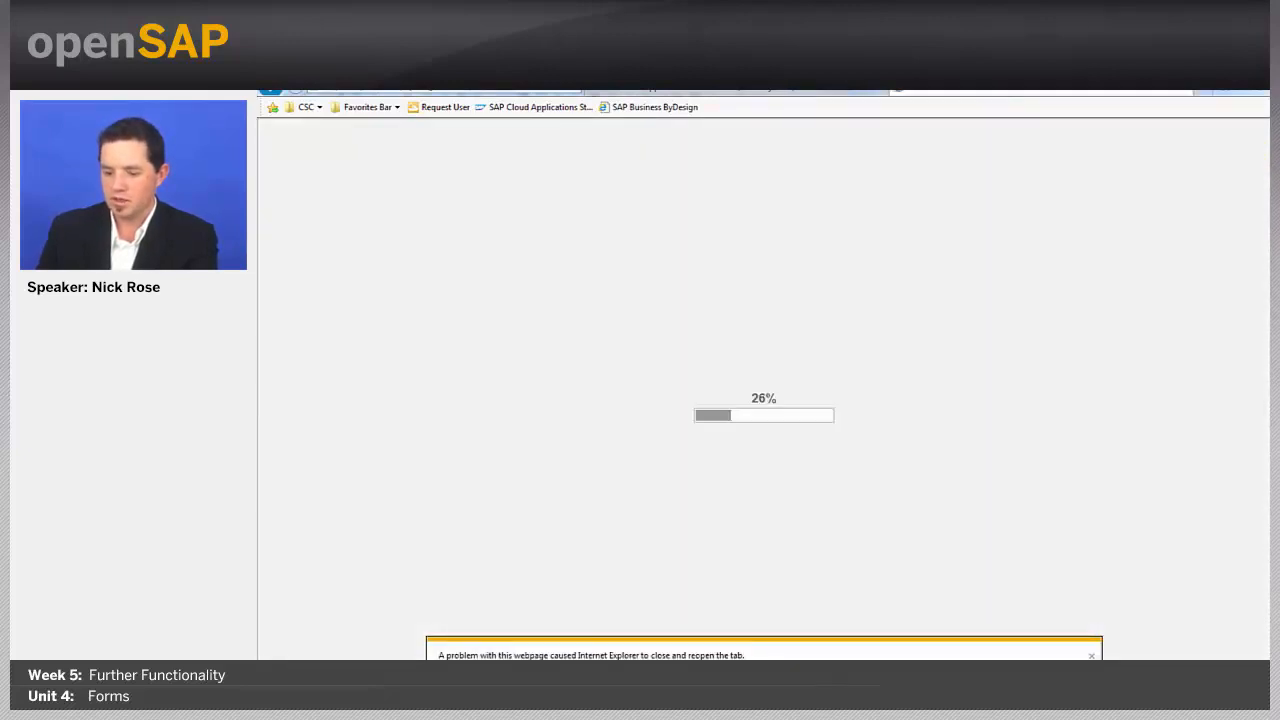
# Step: Return to the BonusPlan_QA designer's Controller view in the Studio
pyautogui.moveTo(378, 657)
pyautogui.click(450, 640)
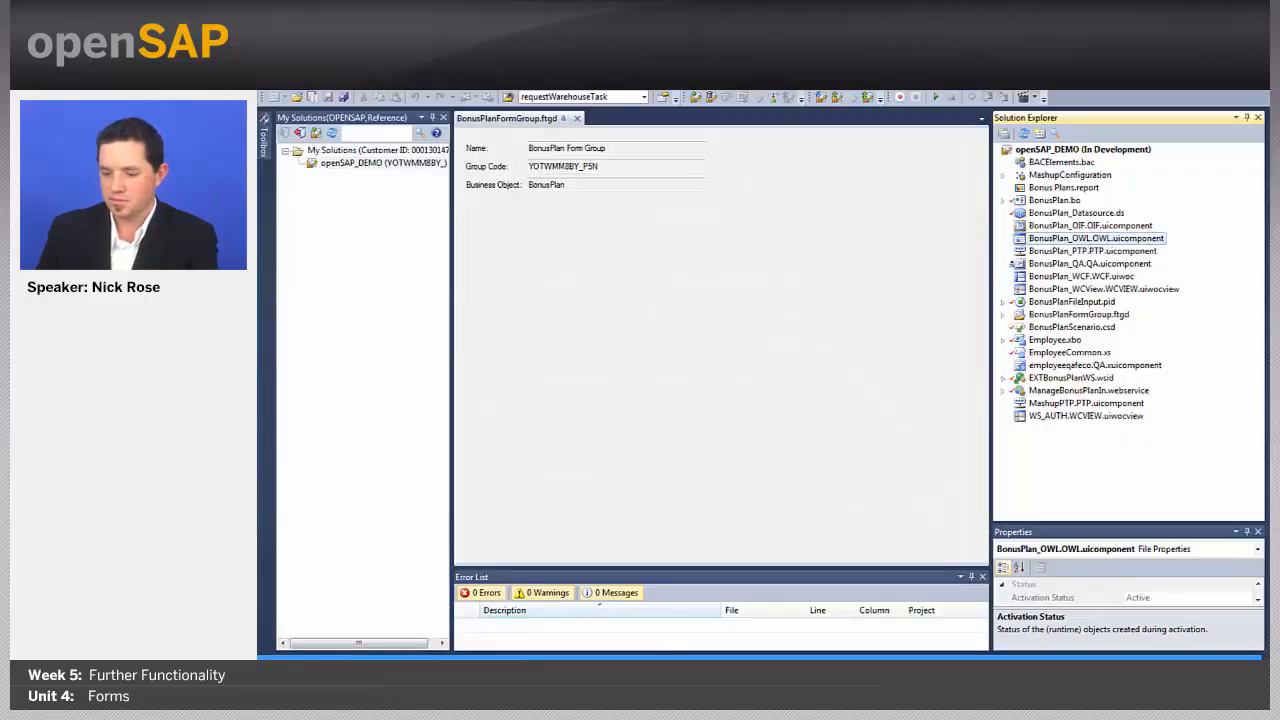
pyautogui.click(506, 600)
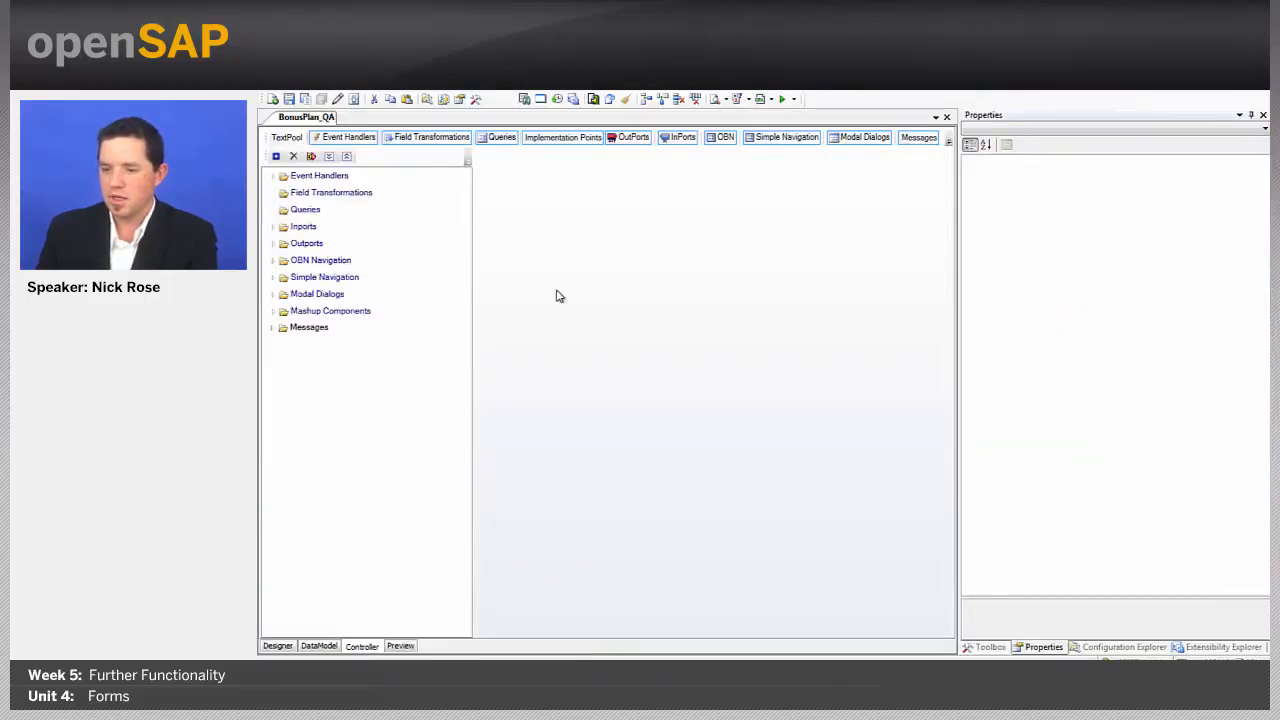
# Step: Close the browser window with all its tabs
pyautogui.rightClick(356, 658)
pyautogui.click(355, 652)
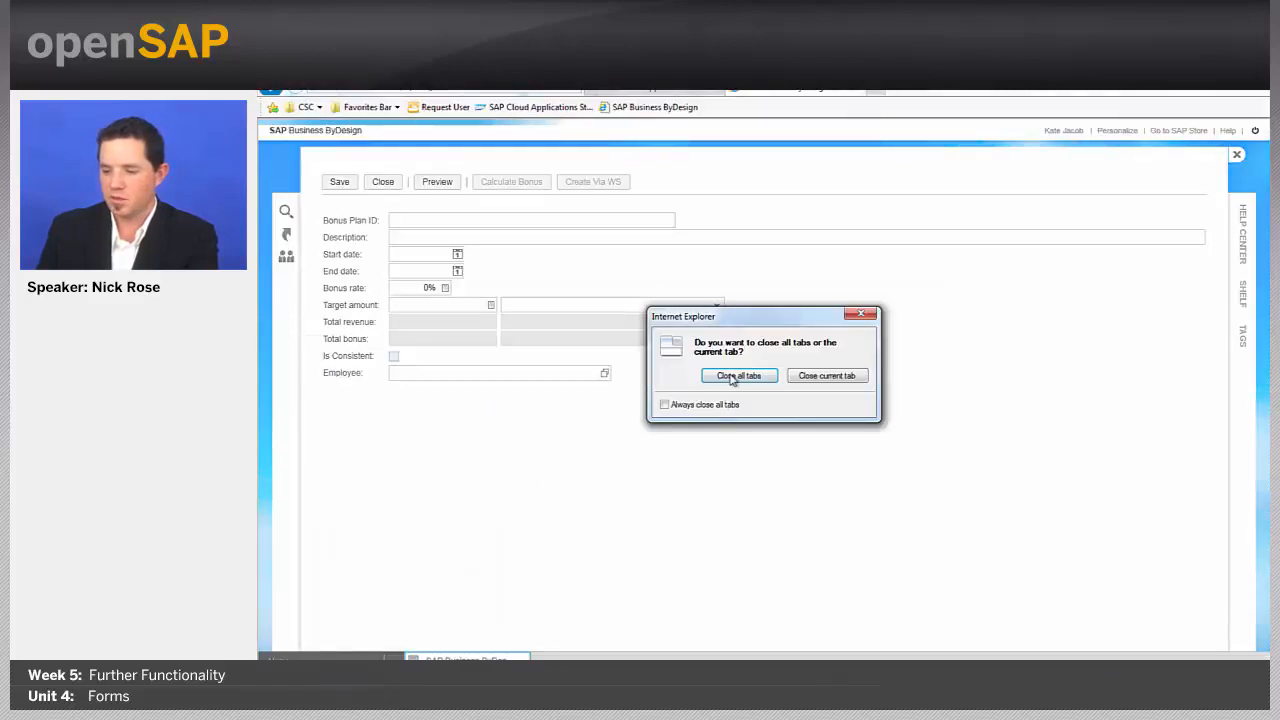
pyautogui.click(732, 377)
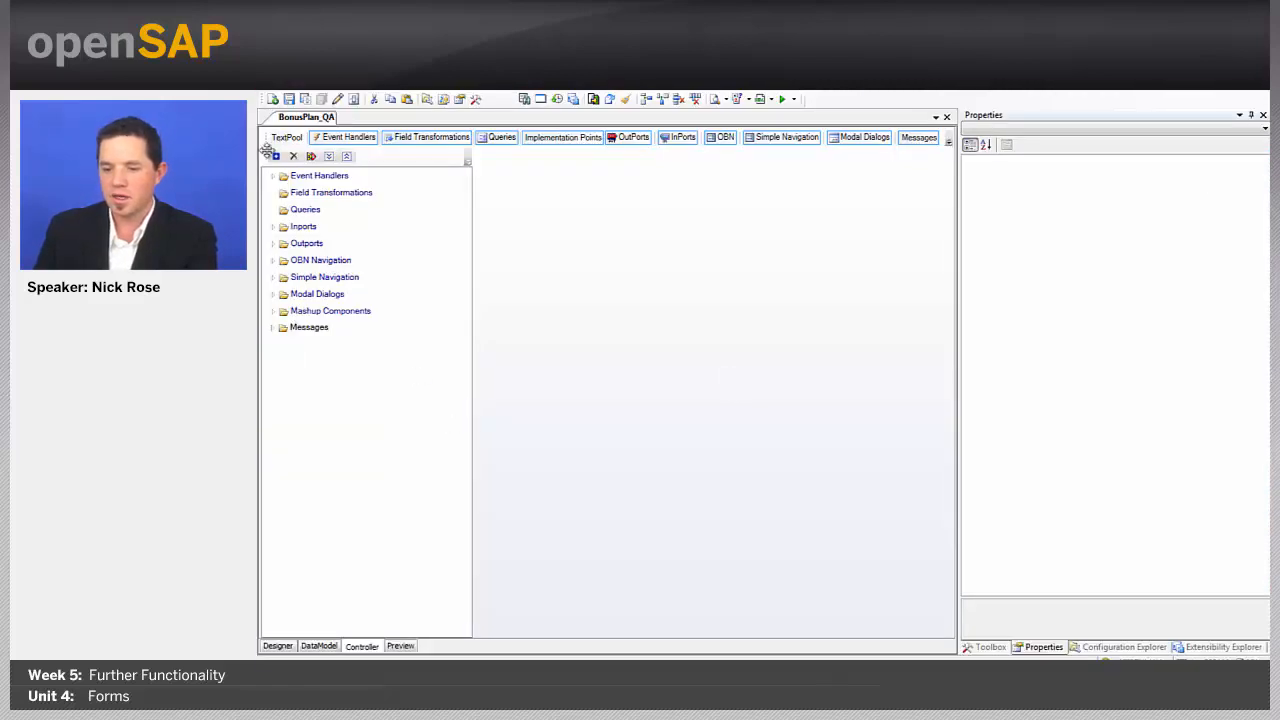
# Step: Check PreviewHandler and PreviewOutport, then show the Preview modal dialog's bindings
pyautogui.click(272, 176)
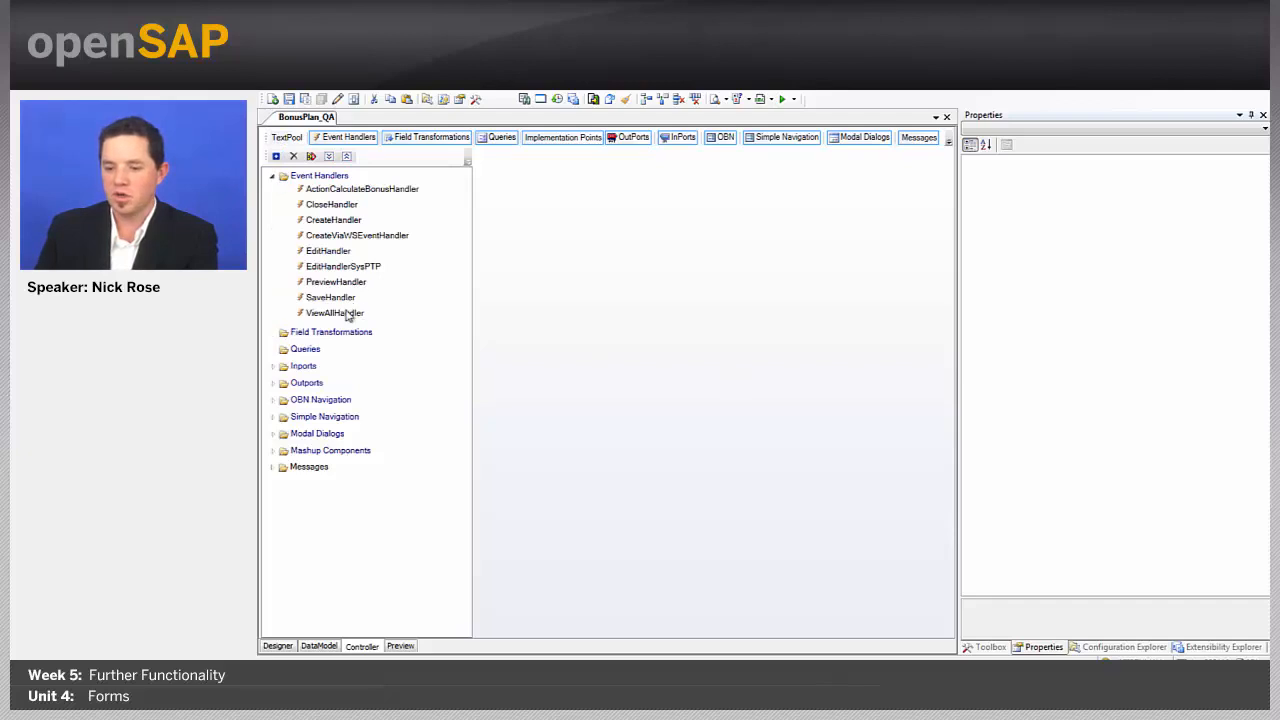
pyautogui.click(338, 284)
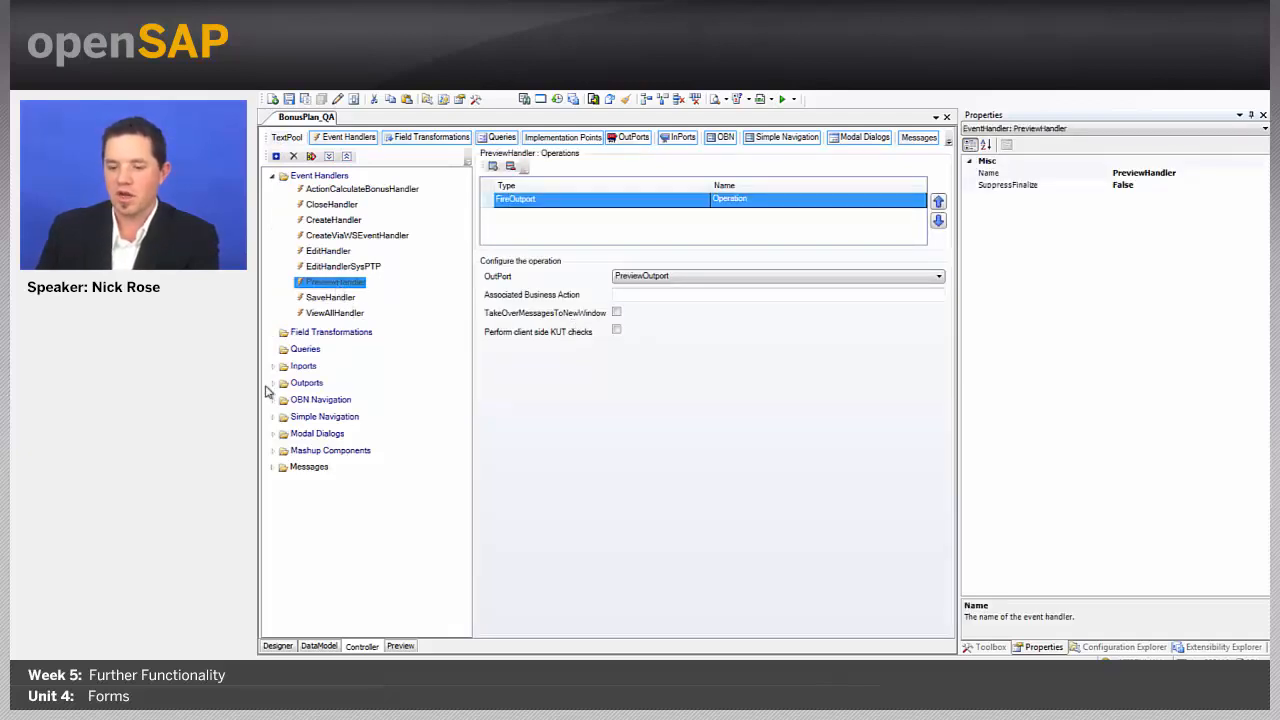
pyautogui.click(270, 384)
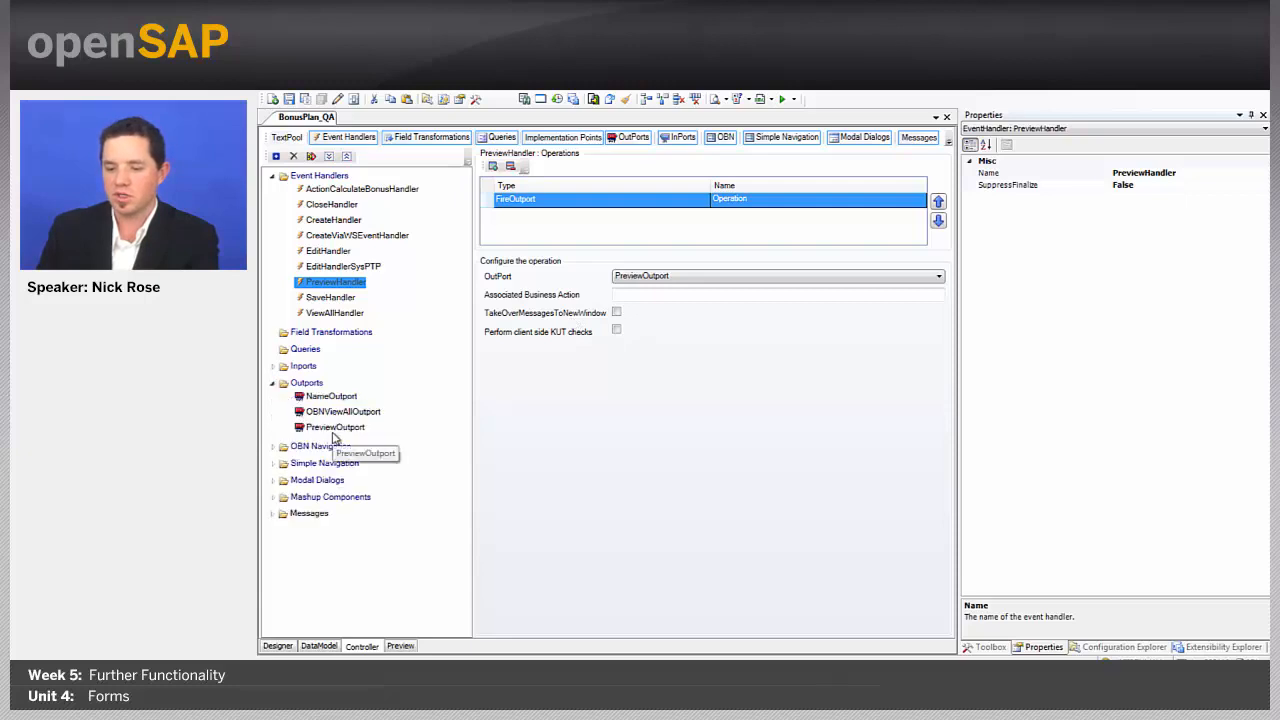
pyautogui.click(334, 428)
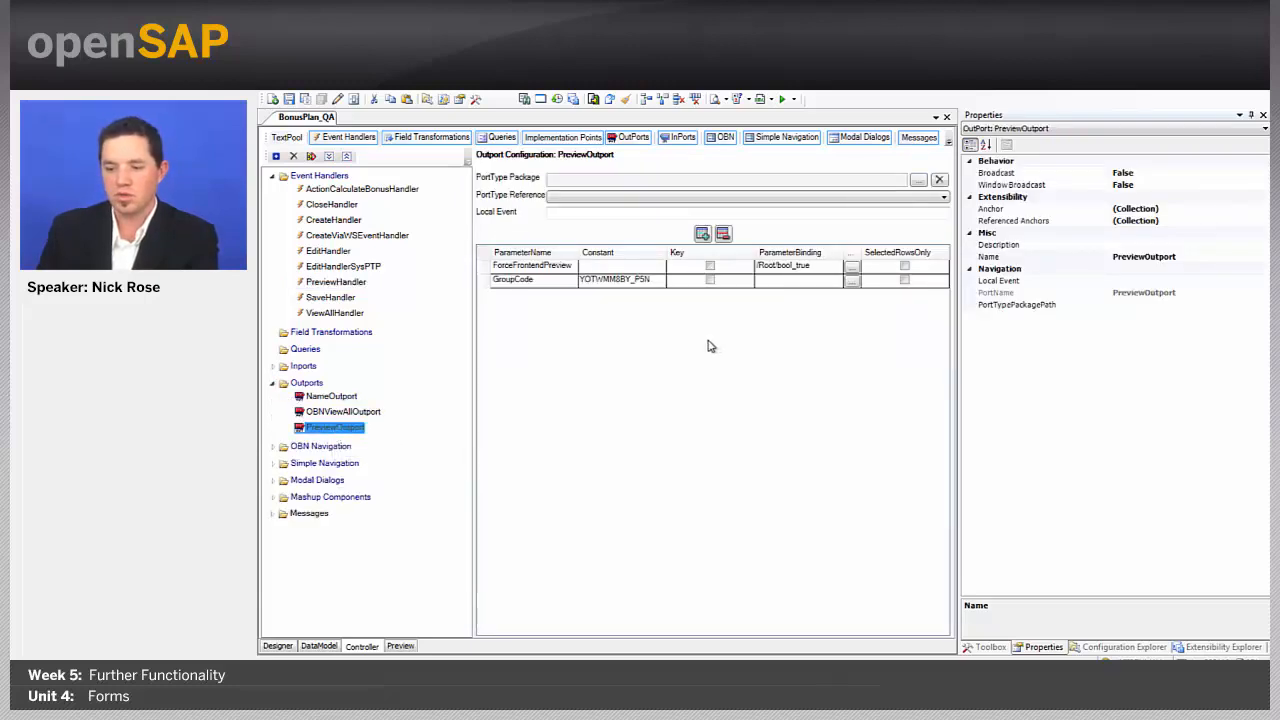
pyautogui.click(273, 481)
pyautogui.click(322, 495)
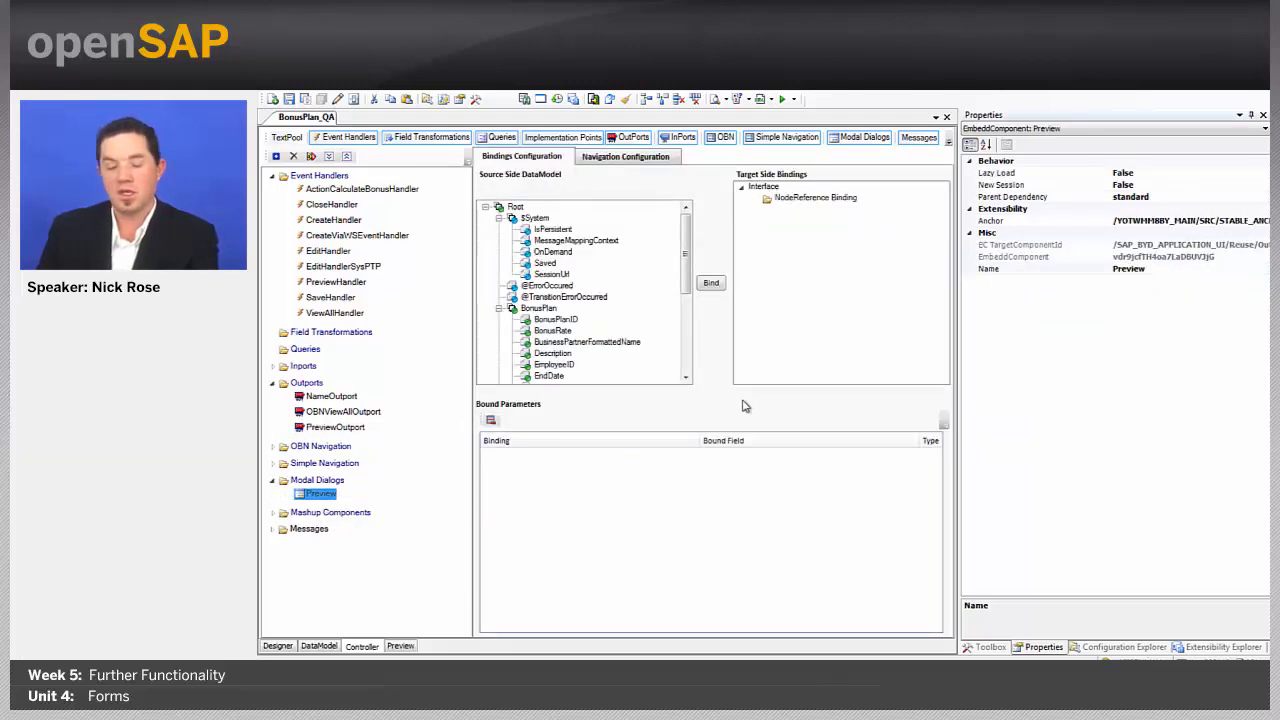
# Step: Bind Root to the Preview dialog's NodeReference Binding, dismiss the error prompts, and save the floorplan
pyautogui.click(515, 206)
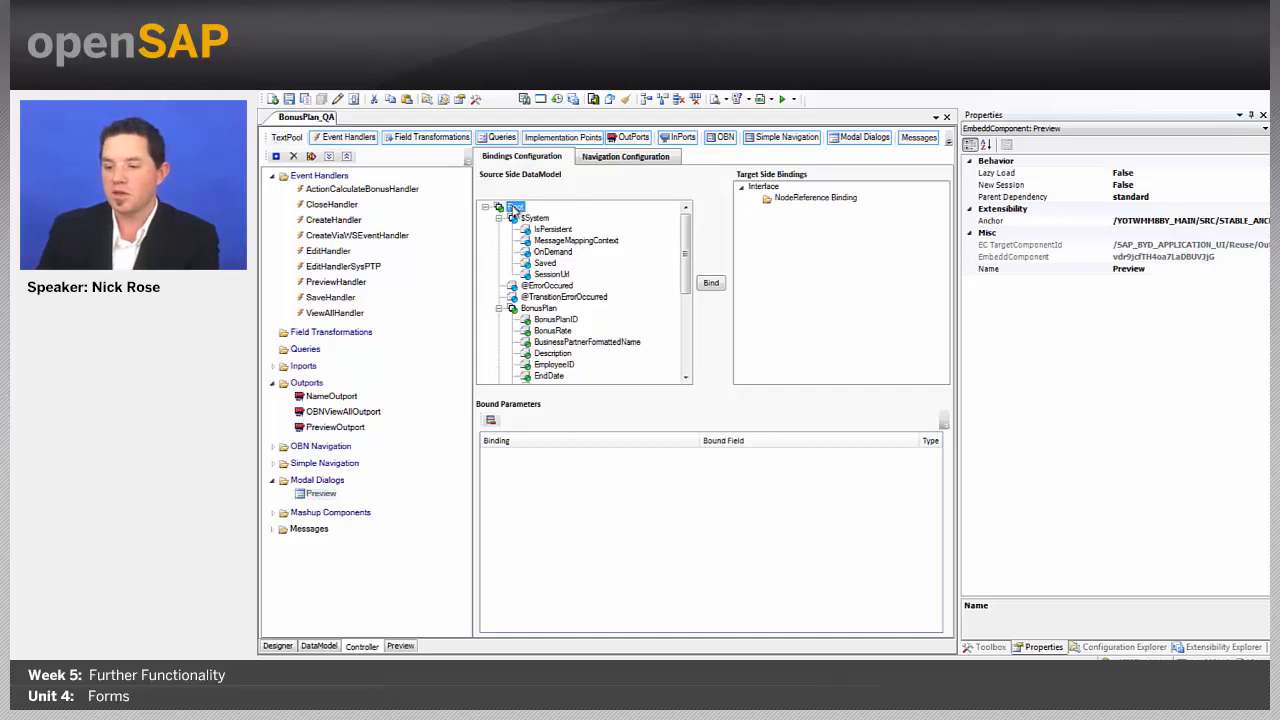
pyautogui.click(815, 198)
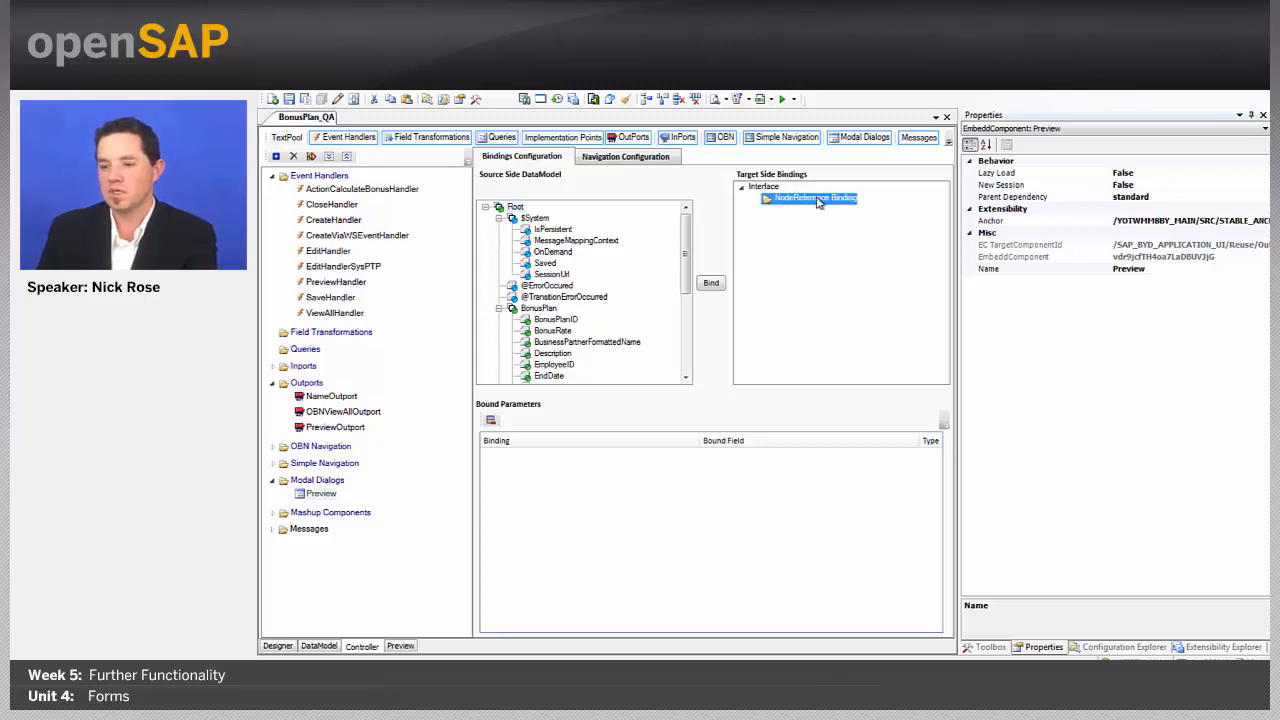
pyautogui.click(711, 283)
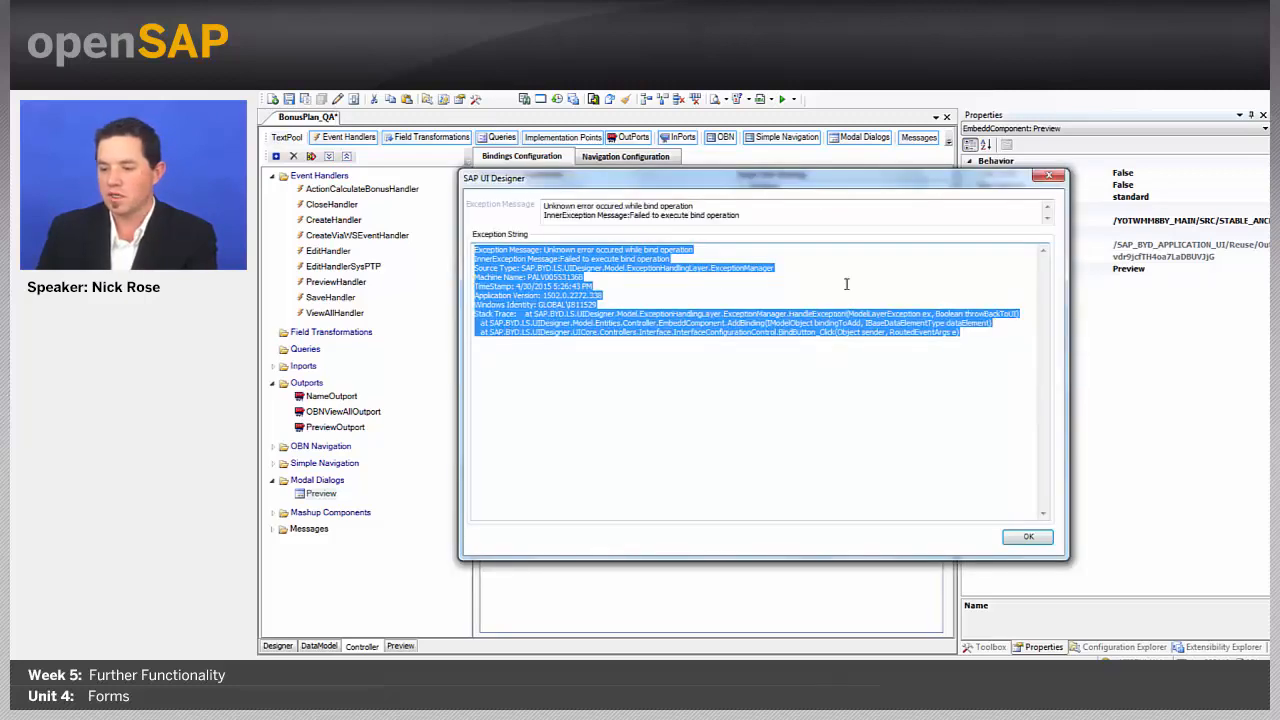
pyautogui.click(1034, 540)
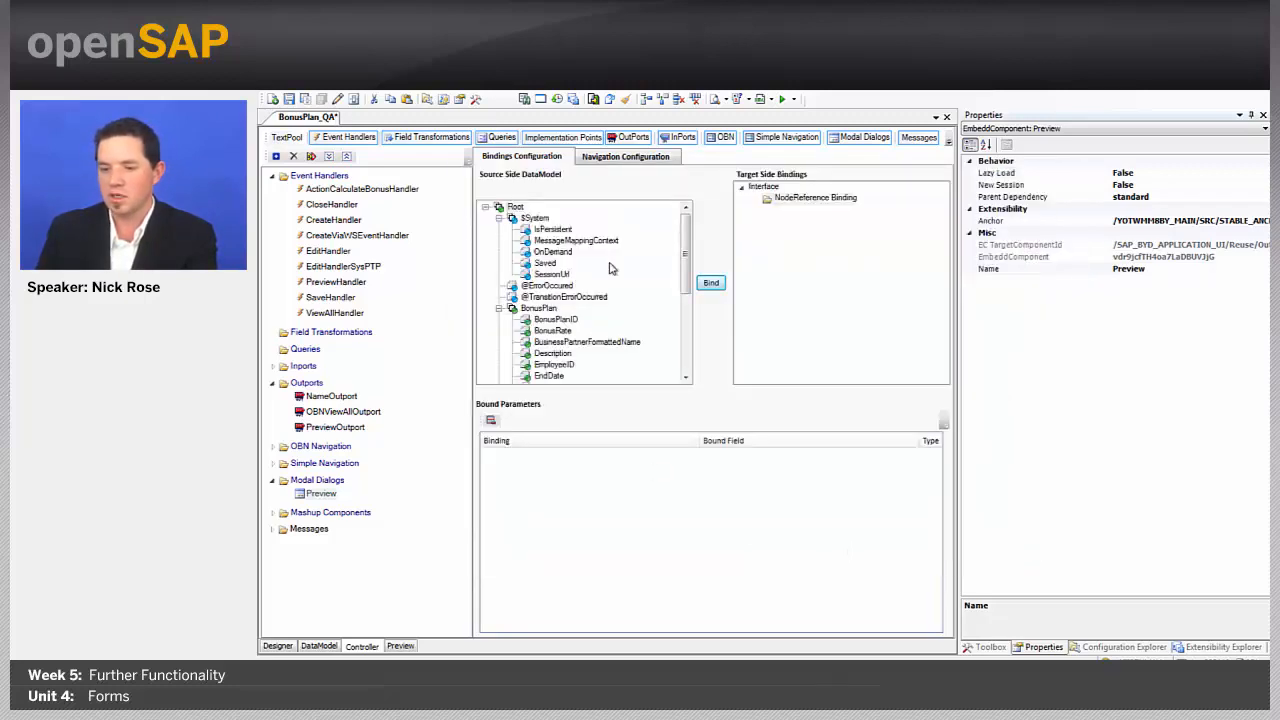
pyautogui.click(712, 285)
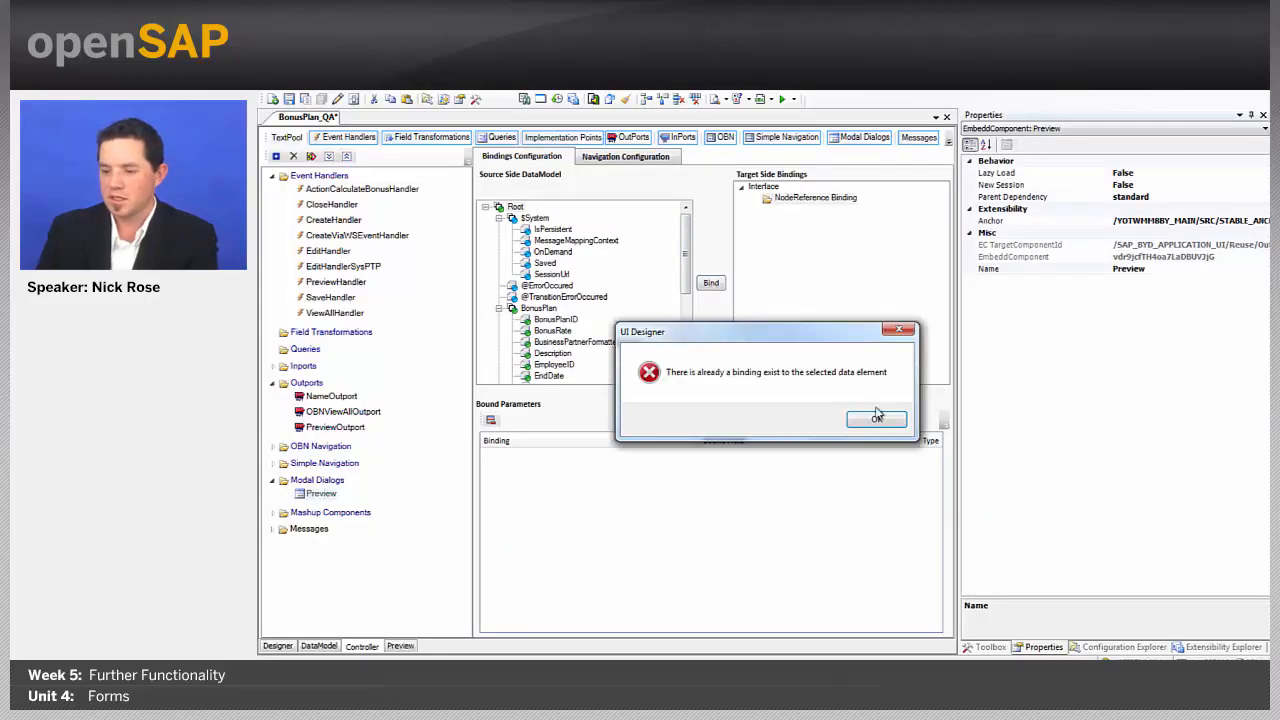
pyautogui.click(884, 422)
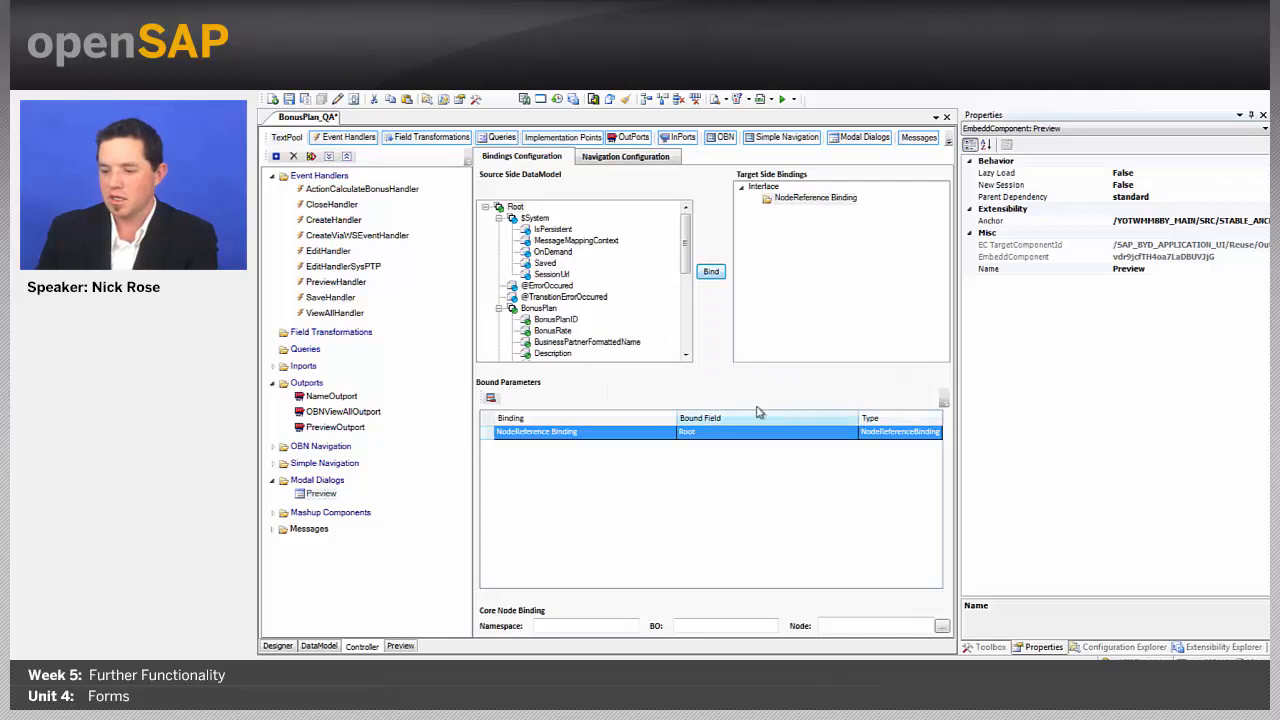
pyautogui.click(305, 100)
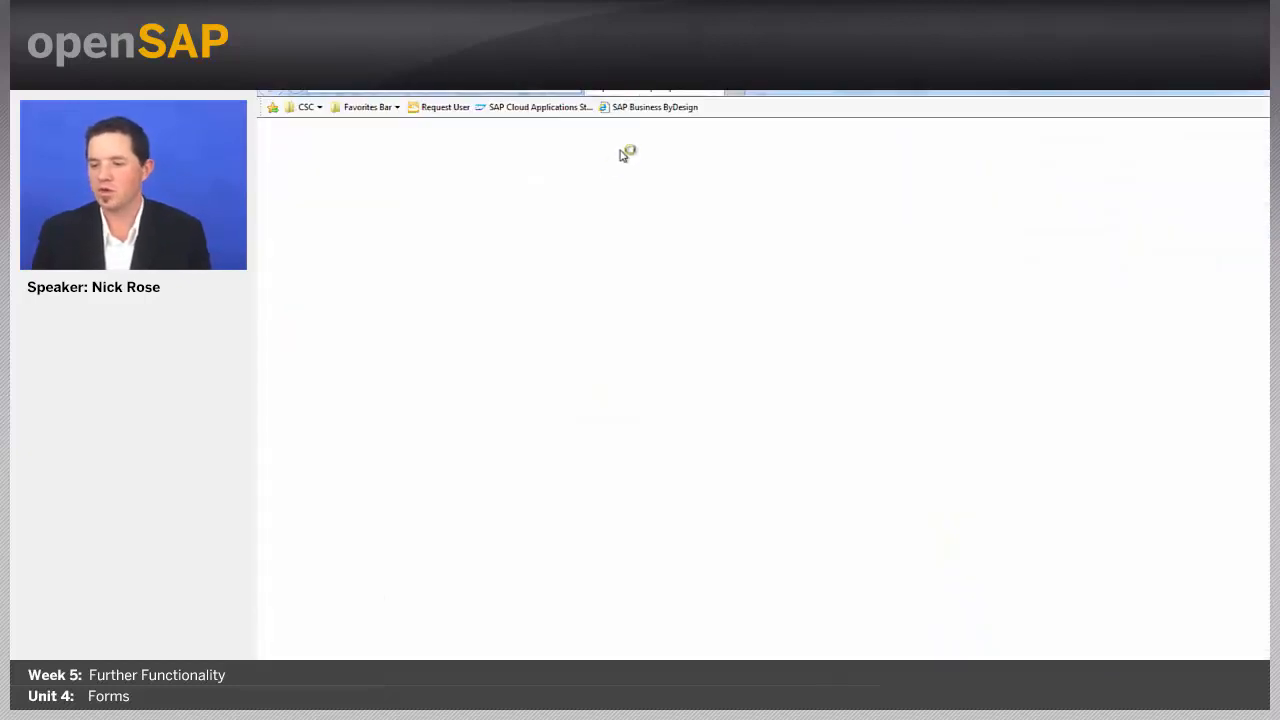
# Step: Open PLAN1KATE for editing from the BonusPlan work center in SAP Business ByDesign
pyautogui.click(649, 112)
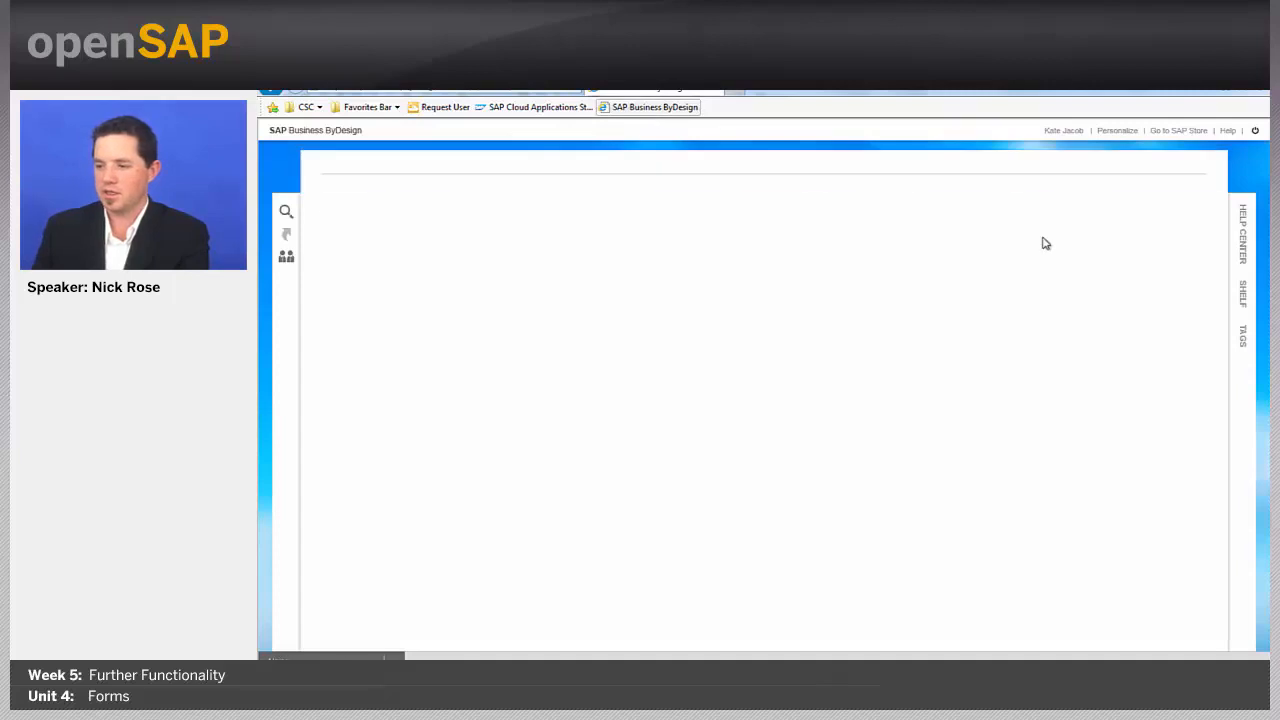
pyautogui.click(1178, 171)
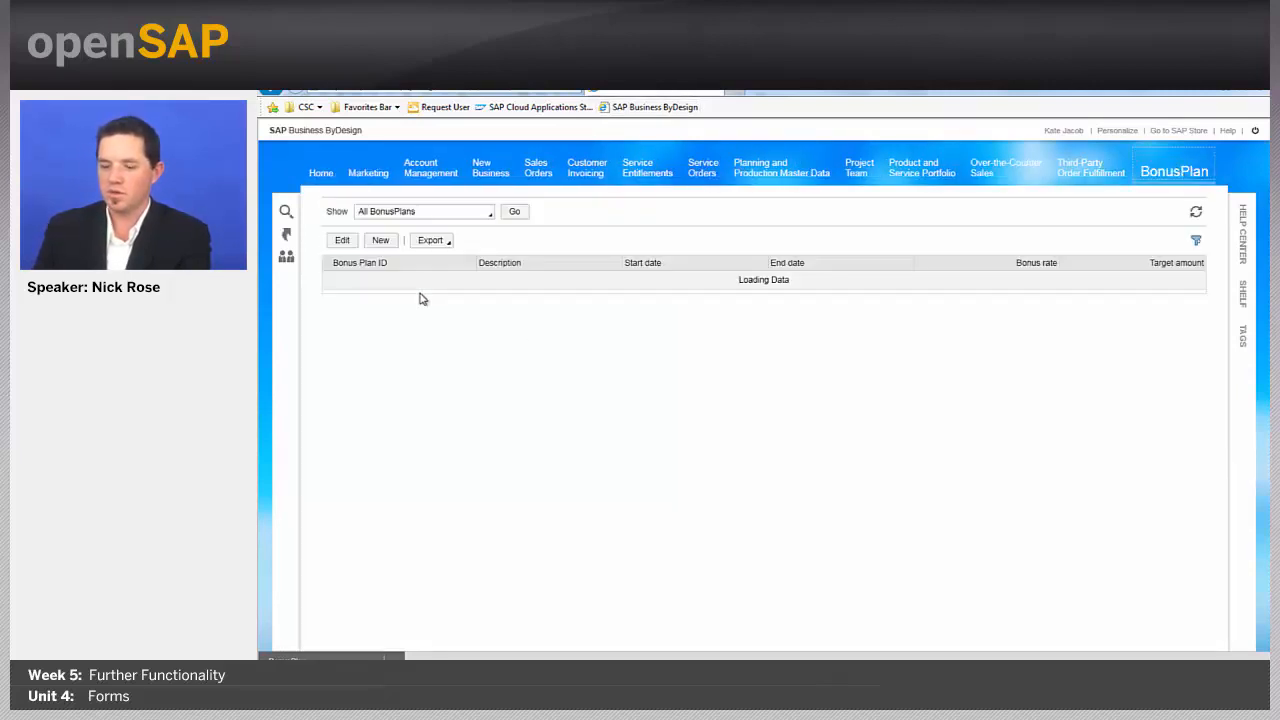
pyautogui.click(411, 279)
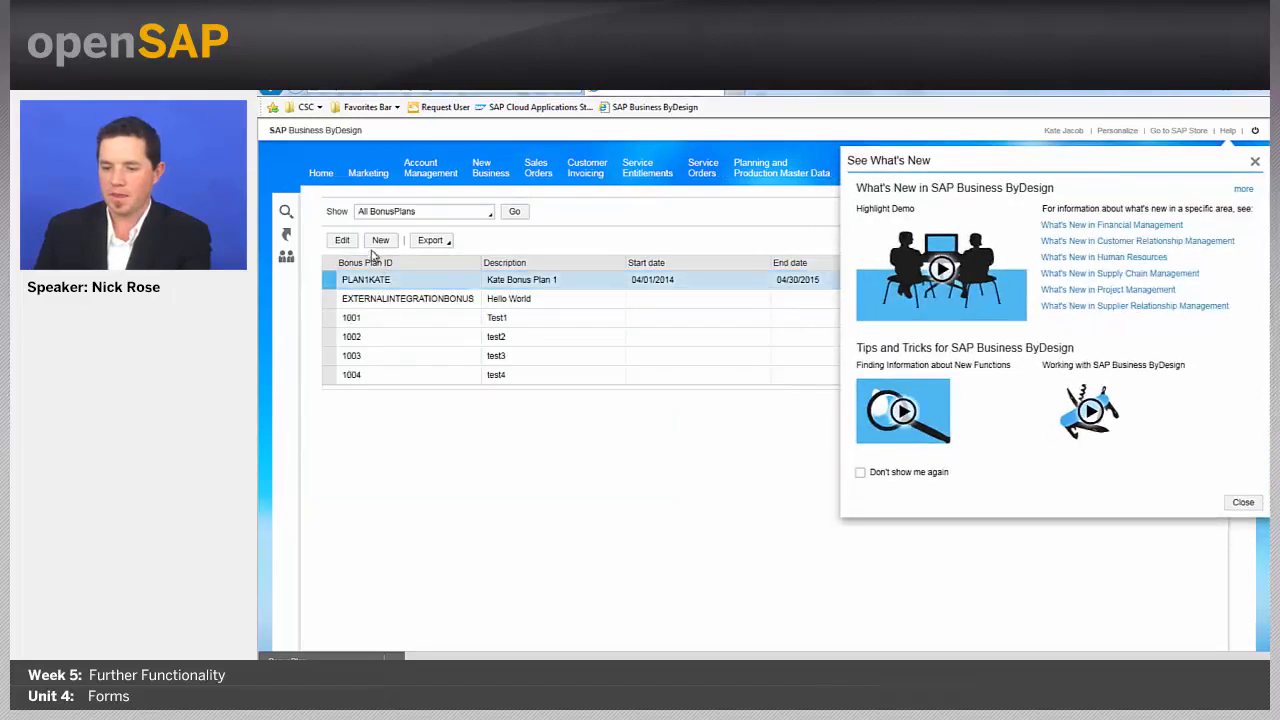
pyautogui.click(343, 241)
# Step: Dismiss the What's New popup permanently and preview the PLAN1KATE bonus plan
pyautogui.click(860, 472)
pyautogui.click(1243, 502)
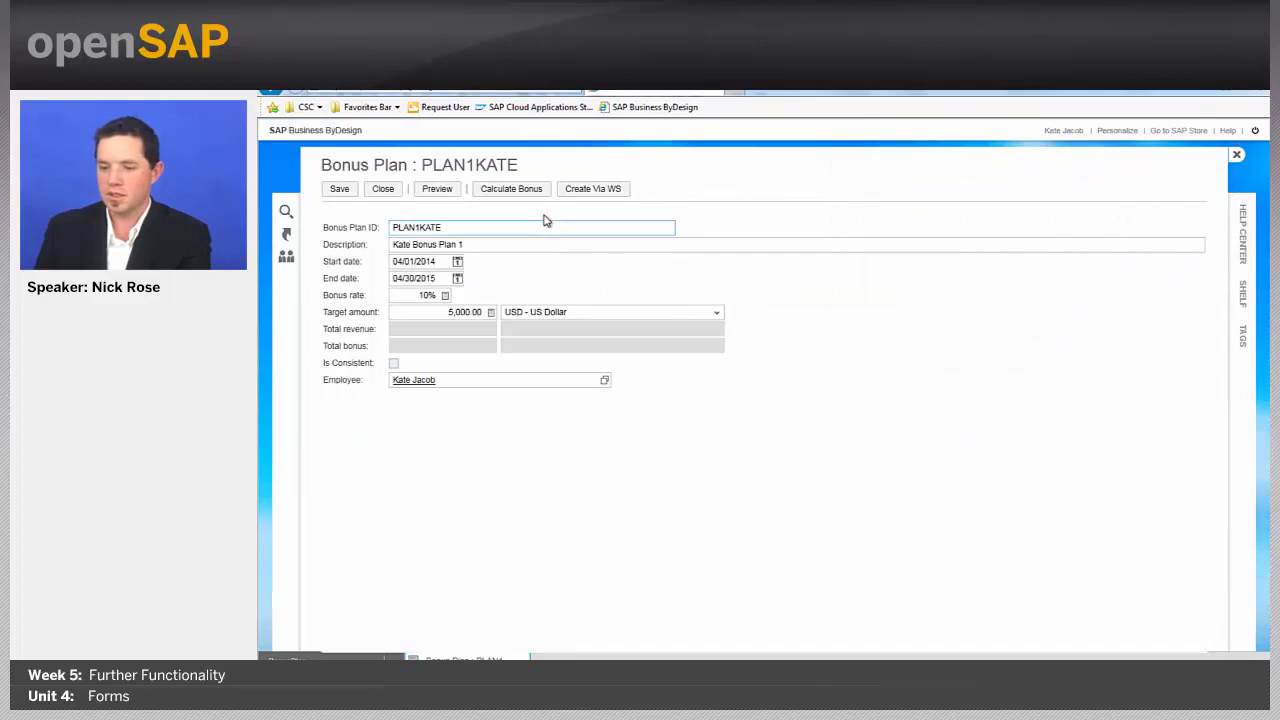
pyautogui.click(444, 195)
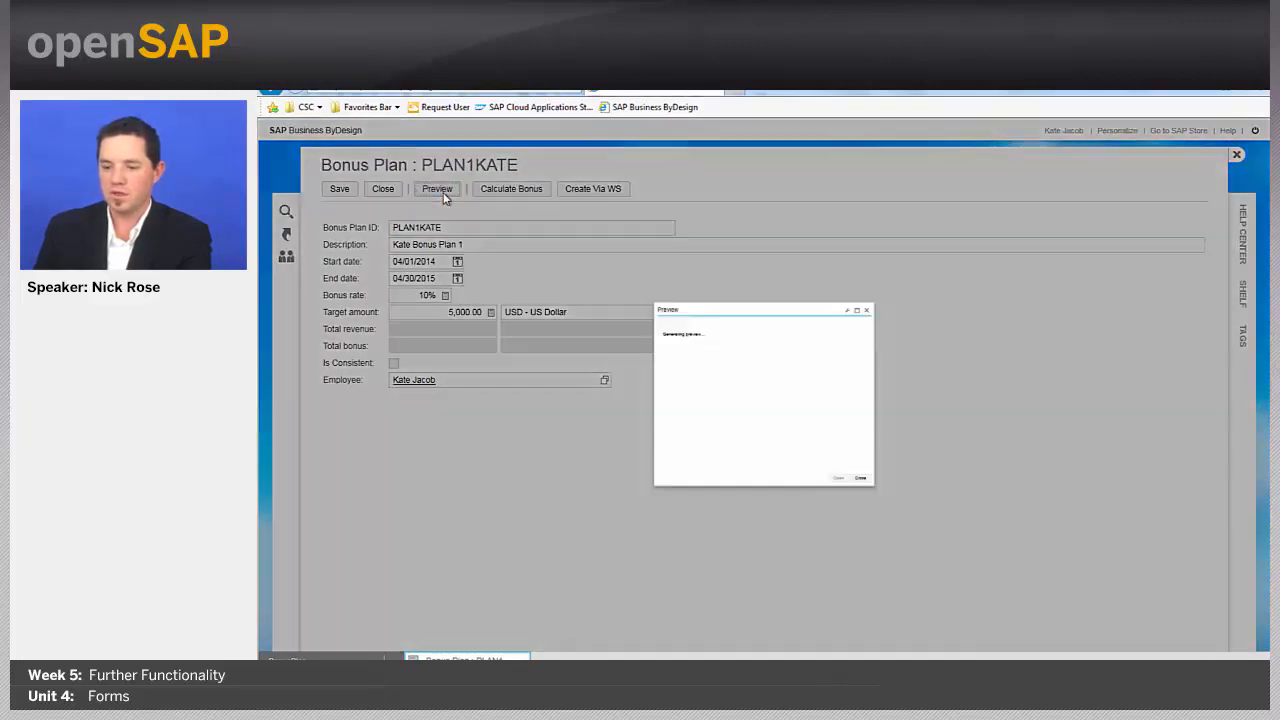